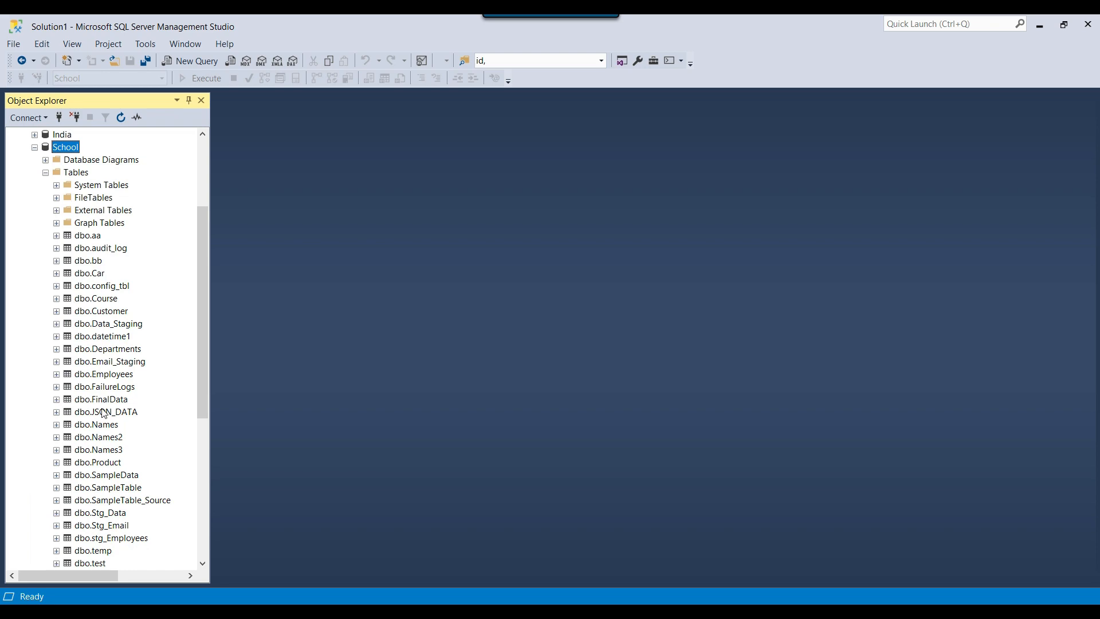
Query the rows of the School database's dbo.FinalData table, then remove TOP (1000) from the SELECT statement and rerun it
right_click(117, 401)
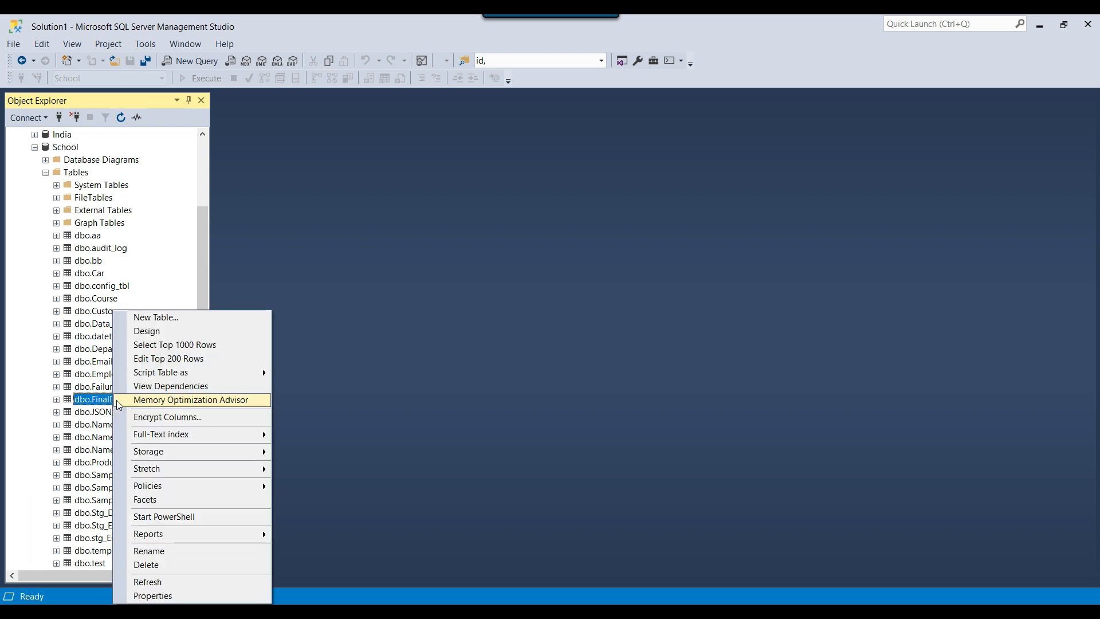
click(201, 345)
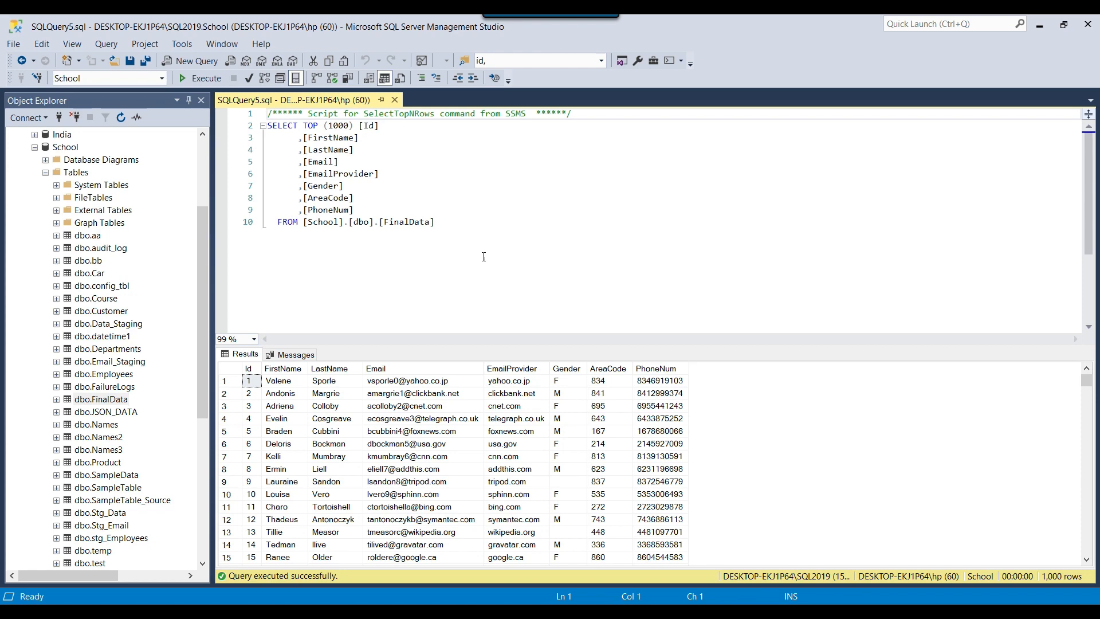
drag(303, 125, 355, 125)
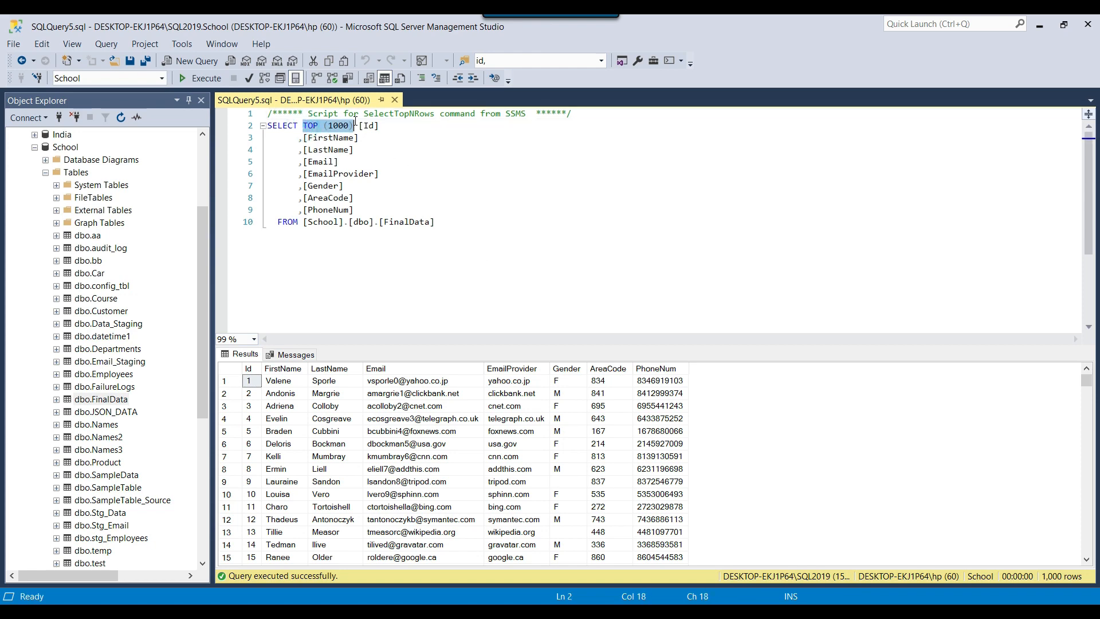
key(Delete)
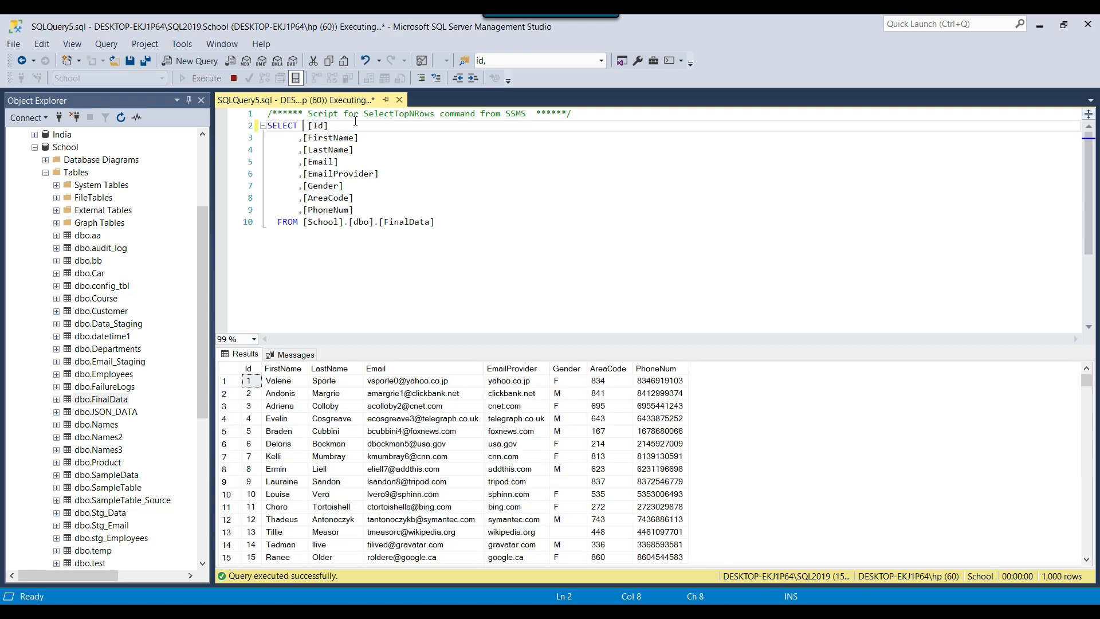
key(Delete)
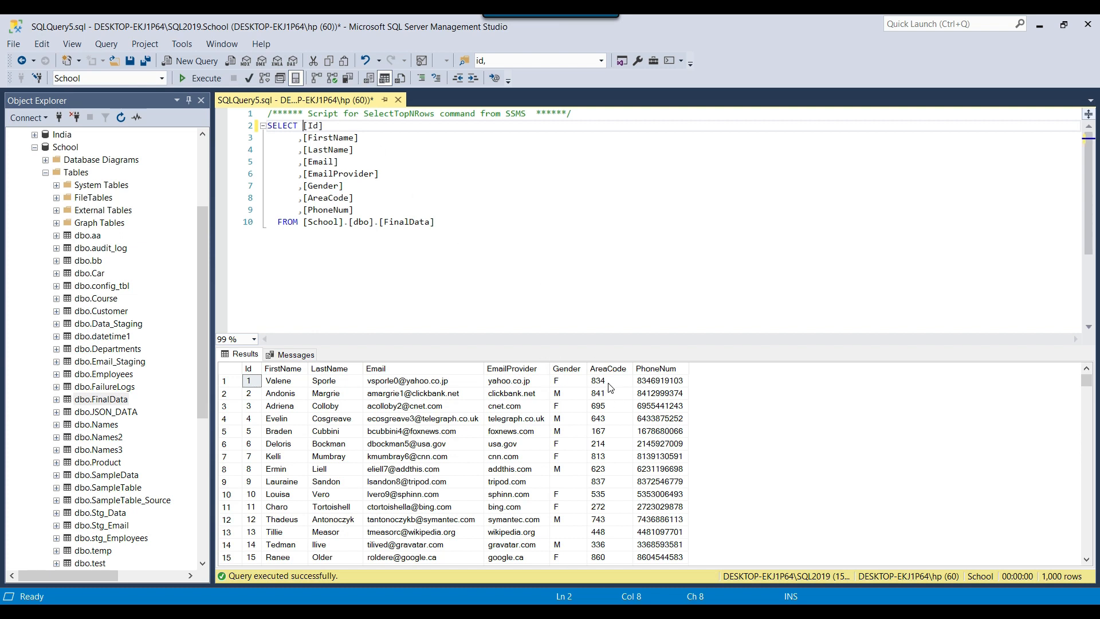
Collapse the SQL2019 server tree and connect to the database engine DESKTOP-EKJ1P64\SQL2017
scroll(116, 218, up, 4)
click(12, 134)
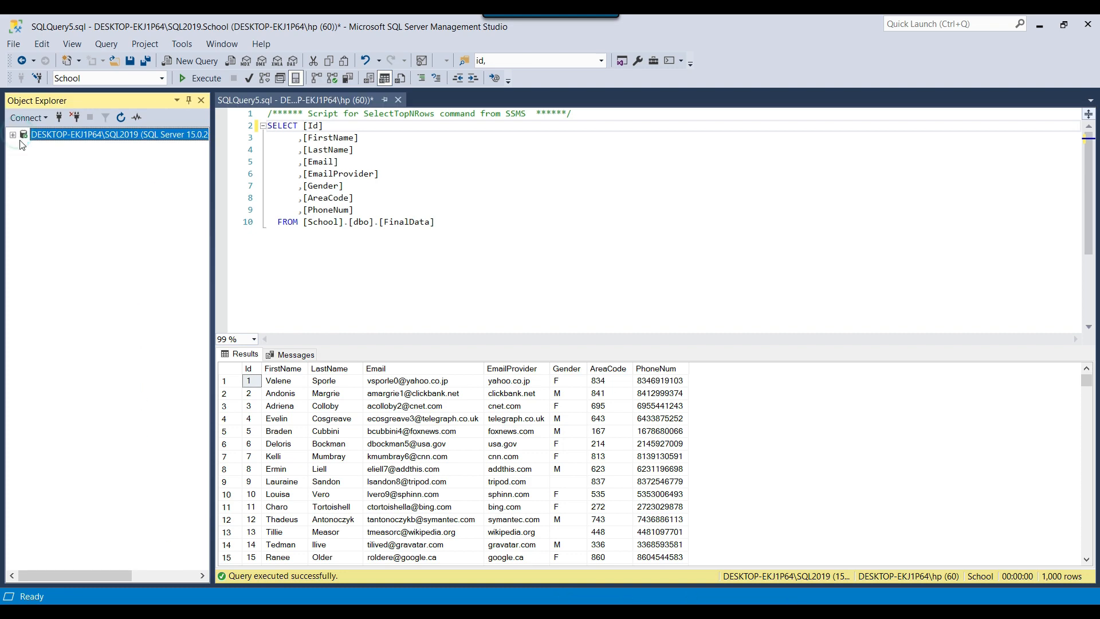
click(26, 118)
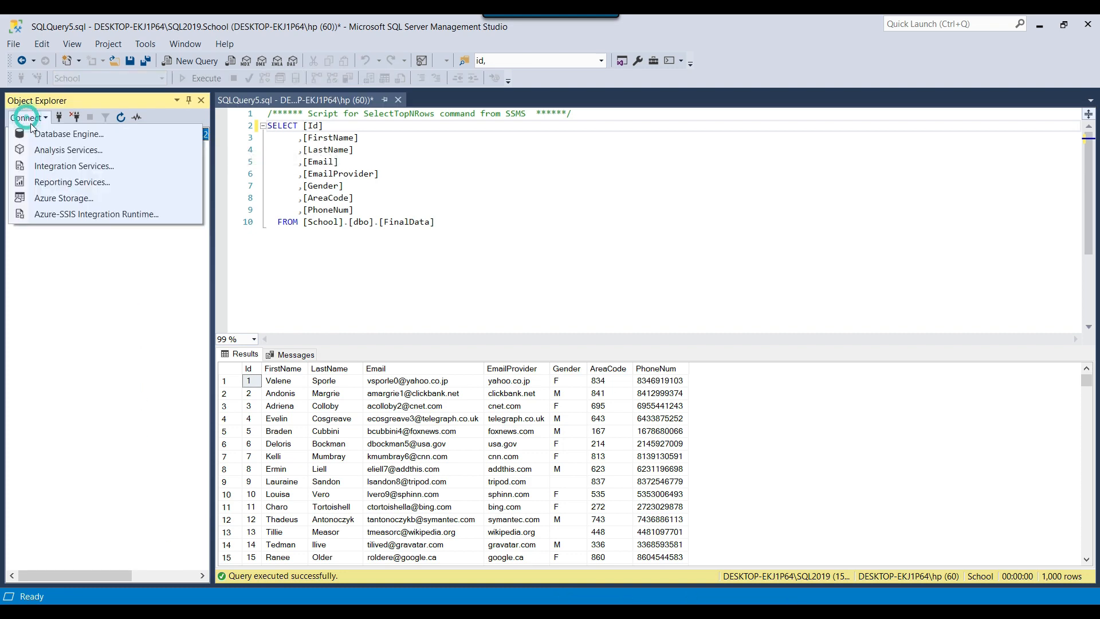
click(69, 134)
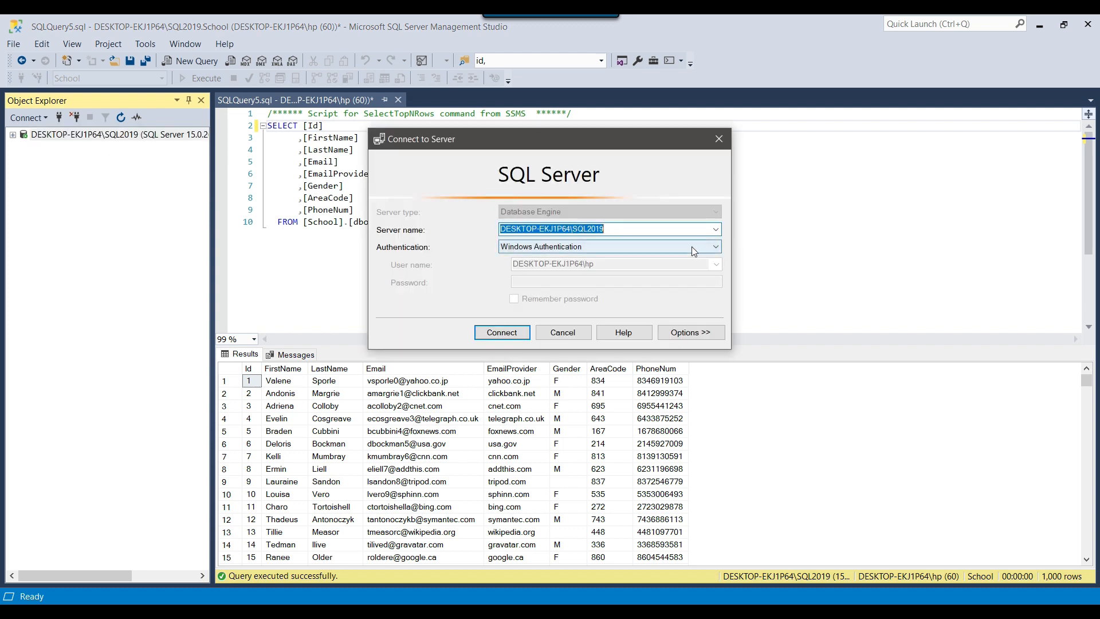
click(715, 229)
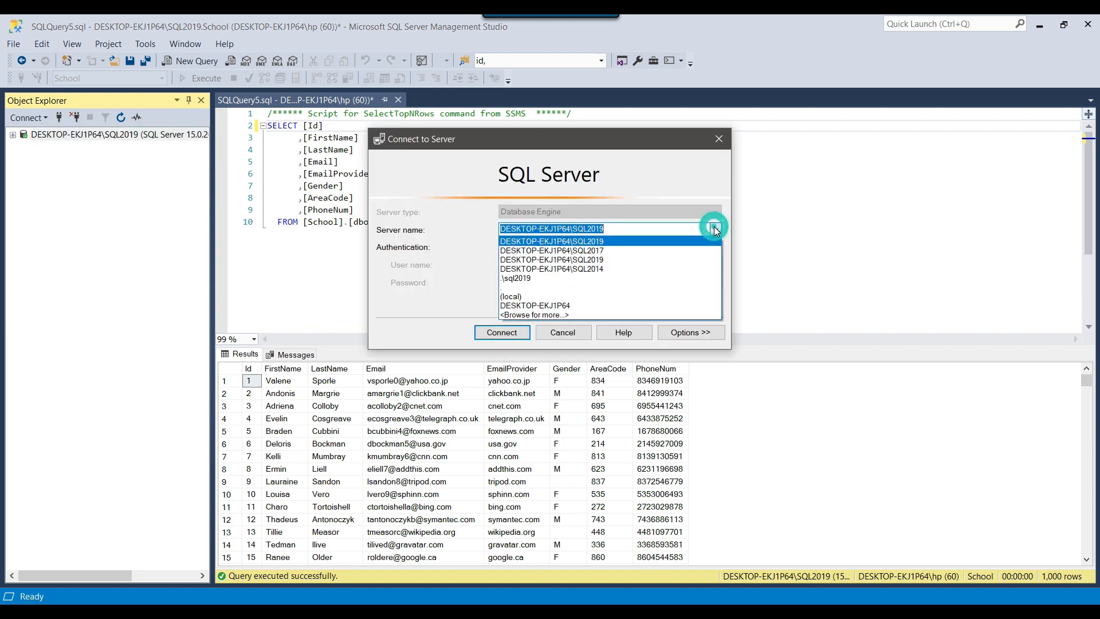
click(633, 245)
drag(532, 144, 452, 162)
click(424, 349)
Expand the Test database on the SQL2017 server and look through its tables
click(24, 161)
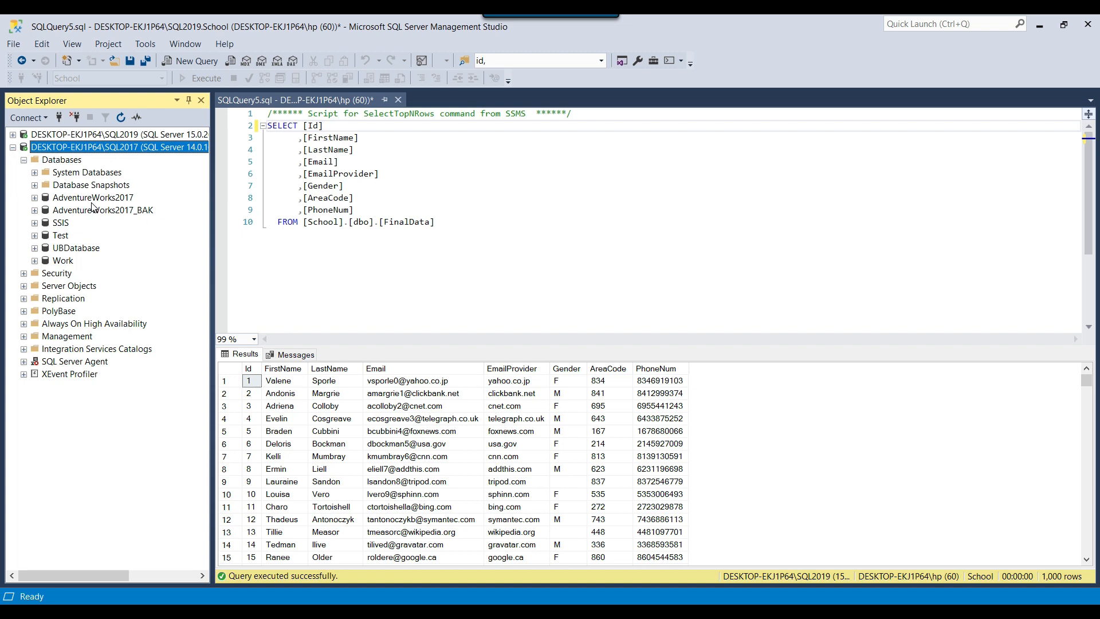
click(92, 199)
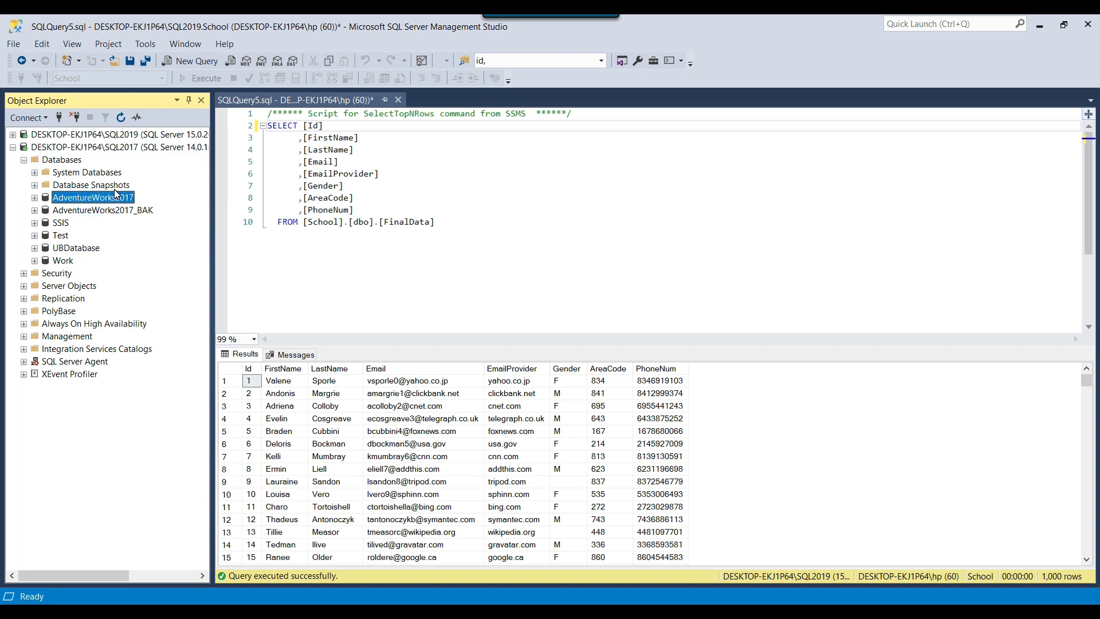
click(61, 234)
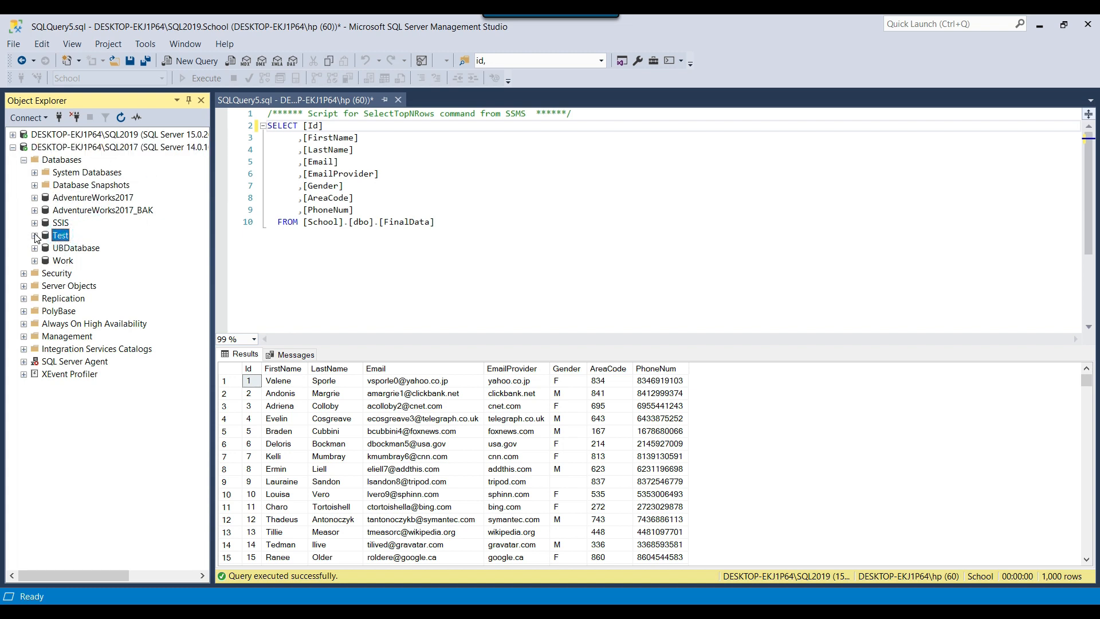
click(35, 236)
click(45, 260)
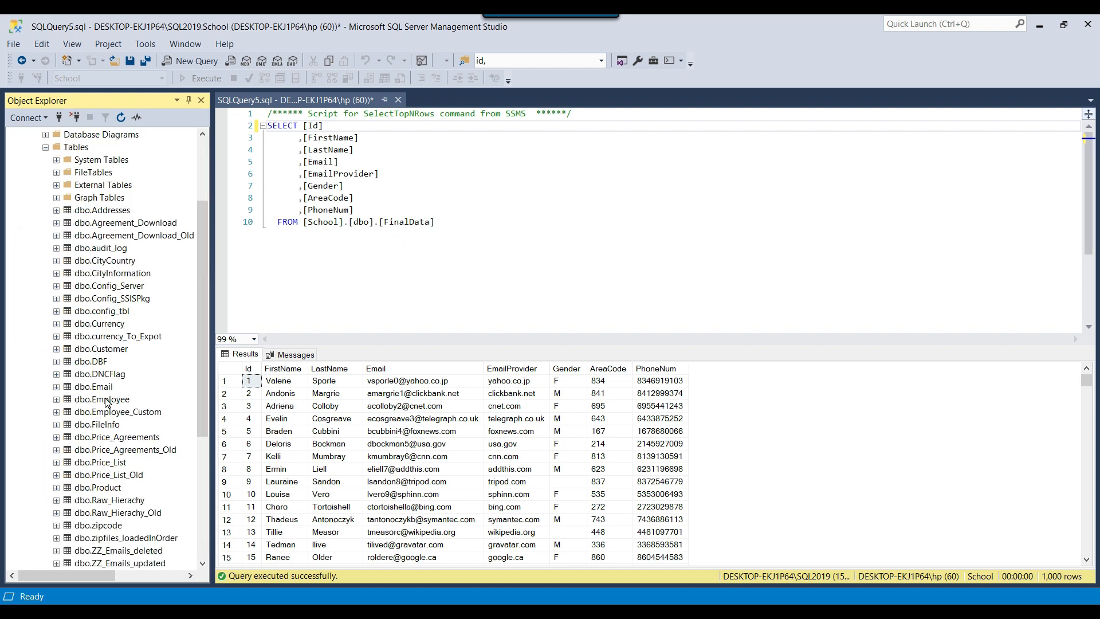
scroll(106, 403, up, 2)
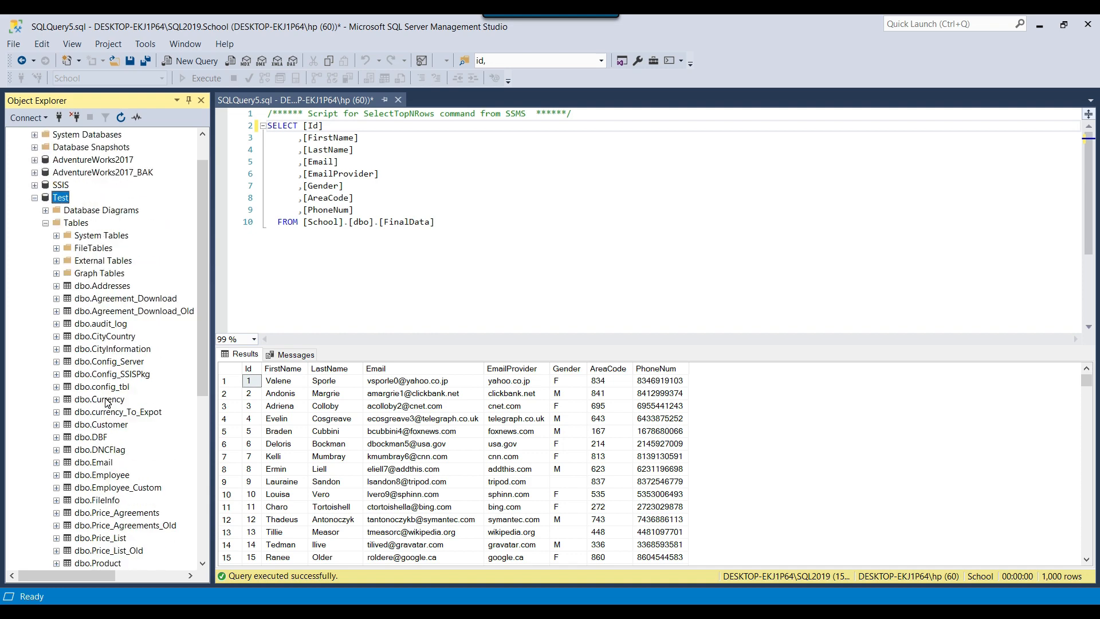
scroll(106, 403, up, 1)
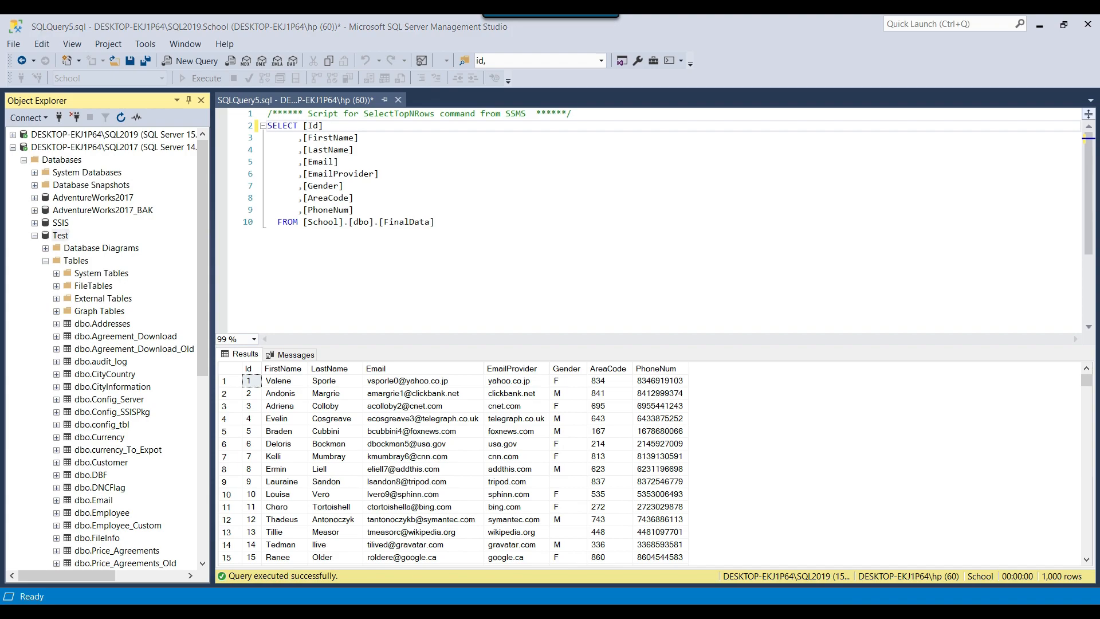
Switch to the SSIS project in Visual Studio and add a Data Flow Task to the package's control flow
click(802, 613)
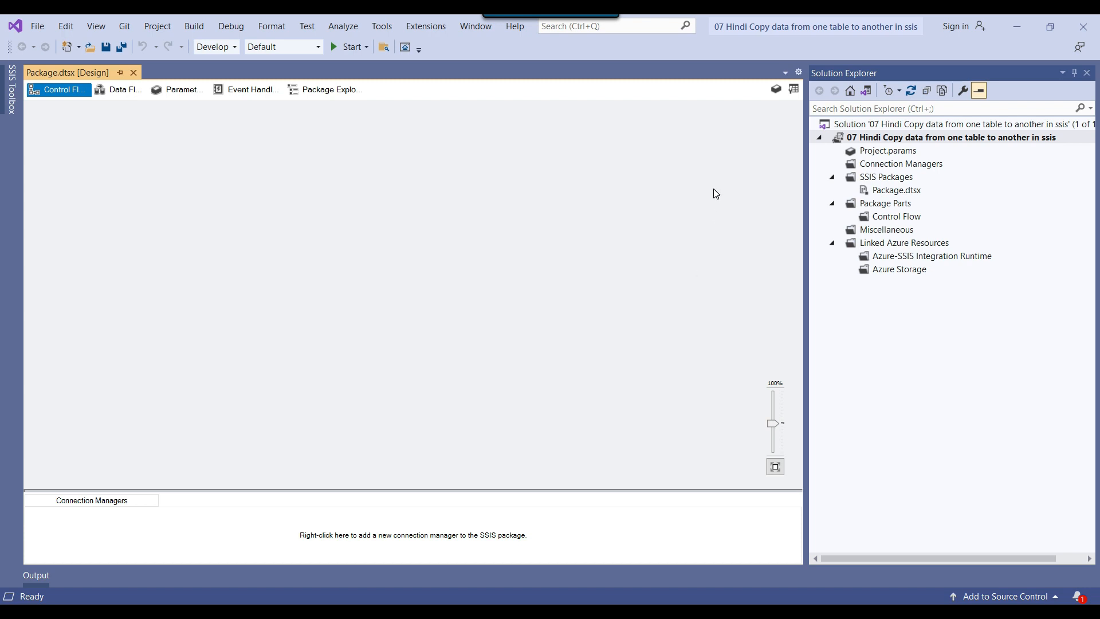
click(794, 89)
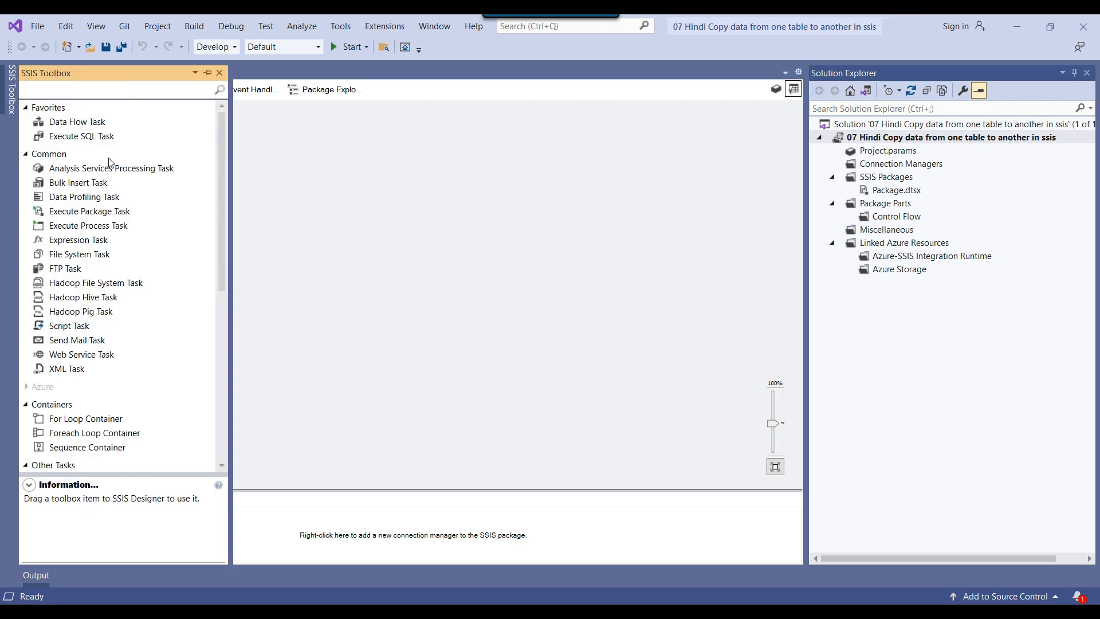
click(76, 124)
drag(77, 123, 367, 172)
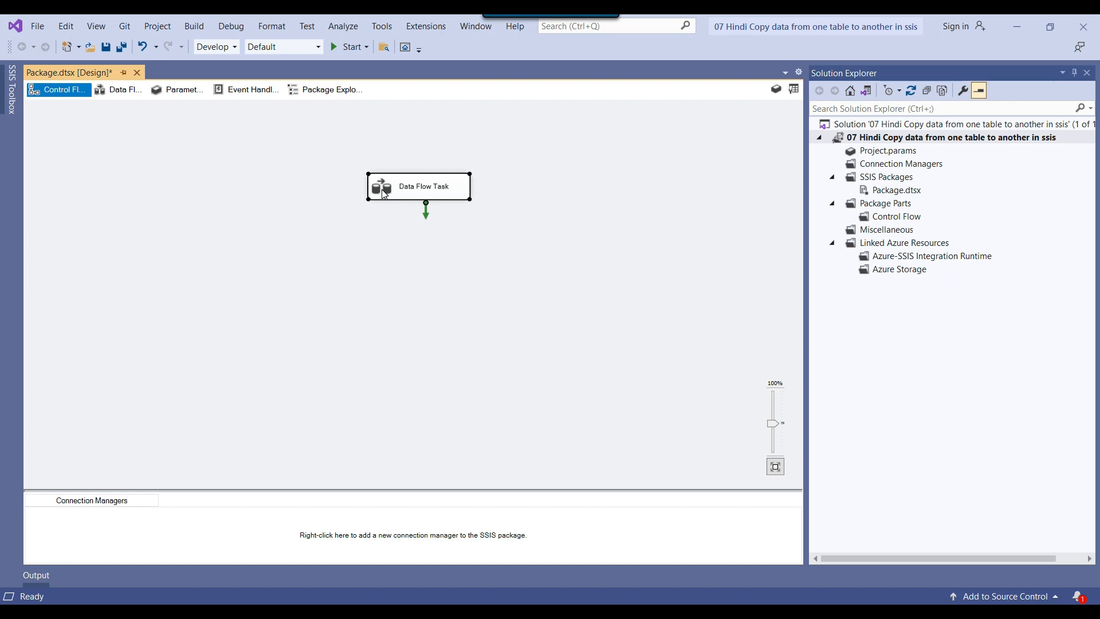
Open the Data Flow Task and add an OLE DB Source to its data flow
double_click(384, 191)
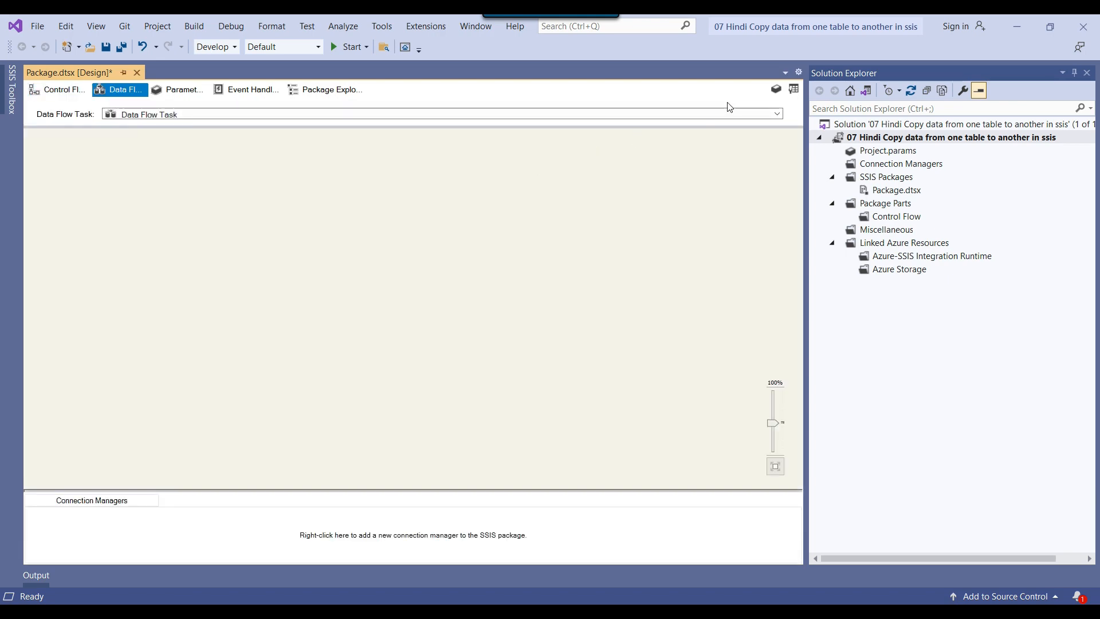
click(793, 89)
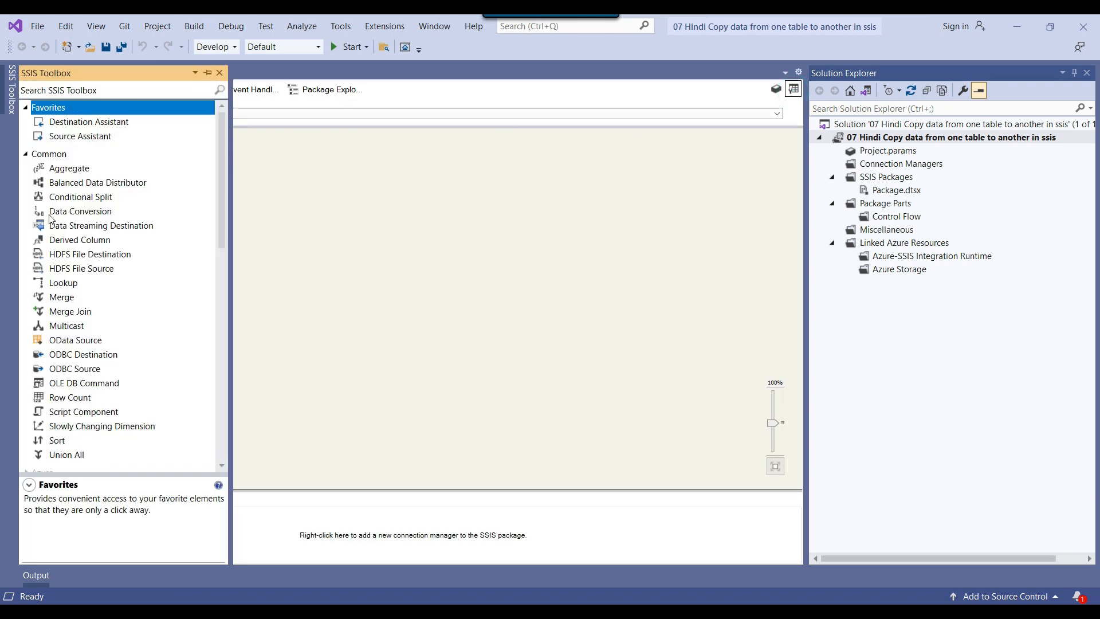
scroll(58, 217, down, 5)
scroll(58, 217, down, 9)
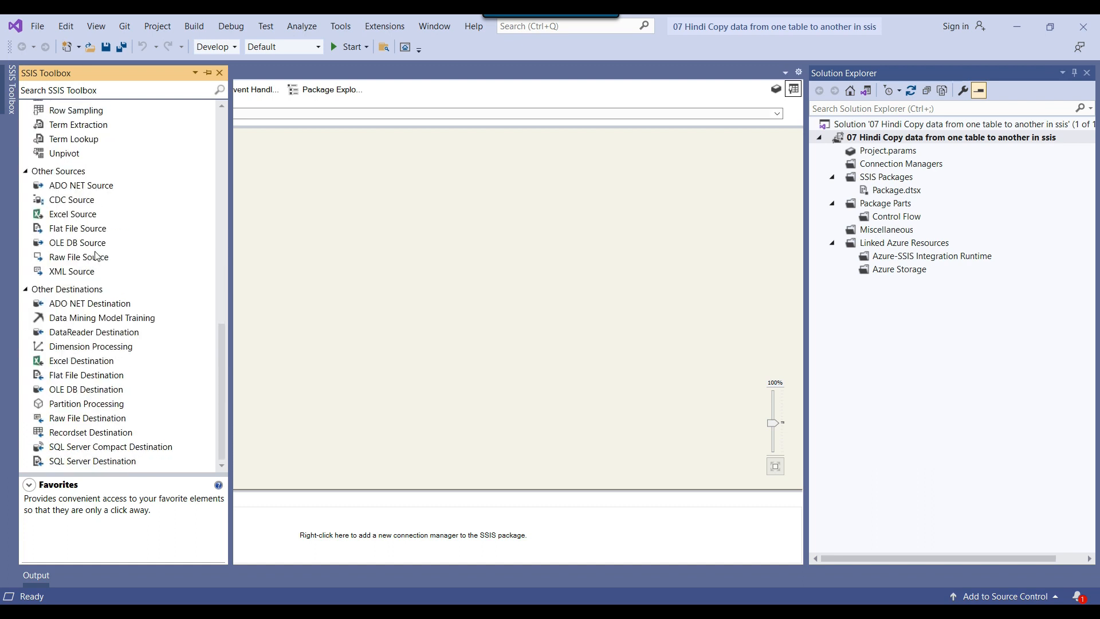
drag(75, 245, 354, 148)
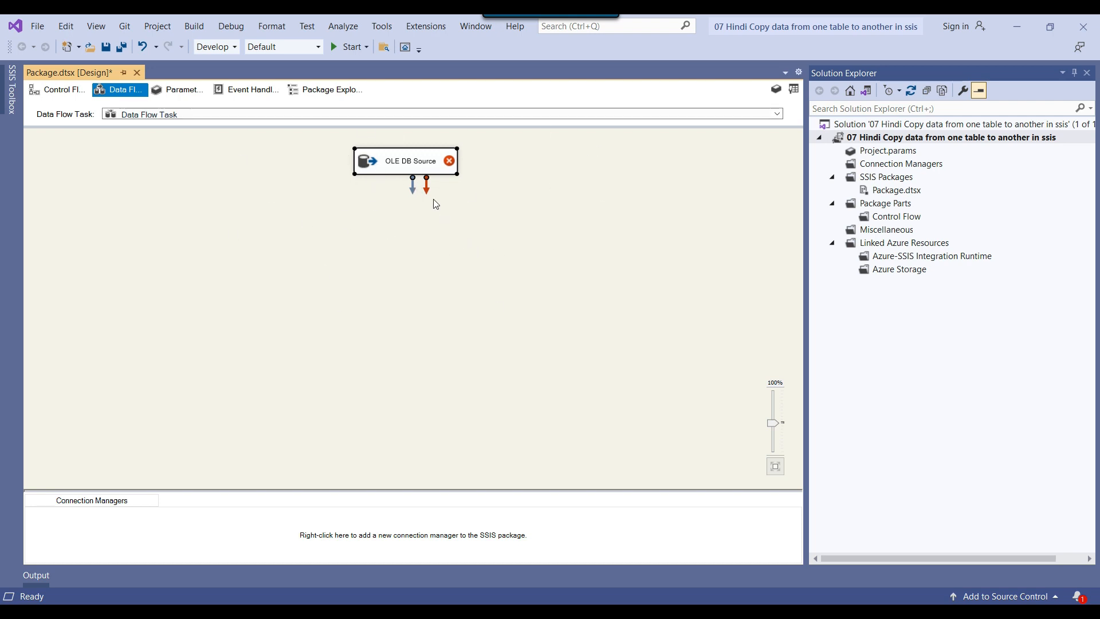
Open the OLE DB Source for editing, start a new connection manager and delete the stored SQL2019.School data connection
right_click(412, 164)
click(455, 167)
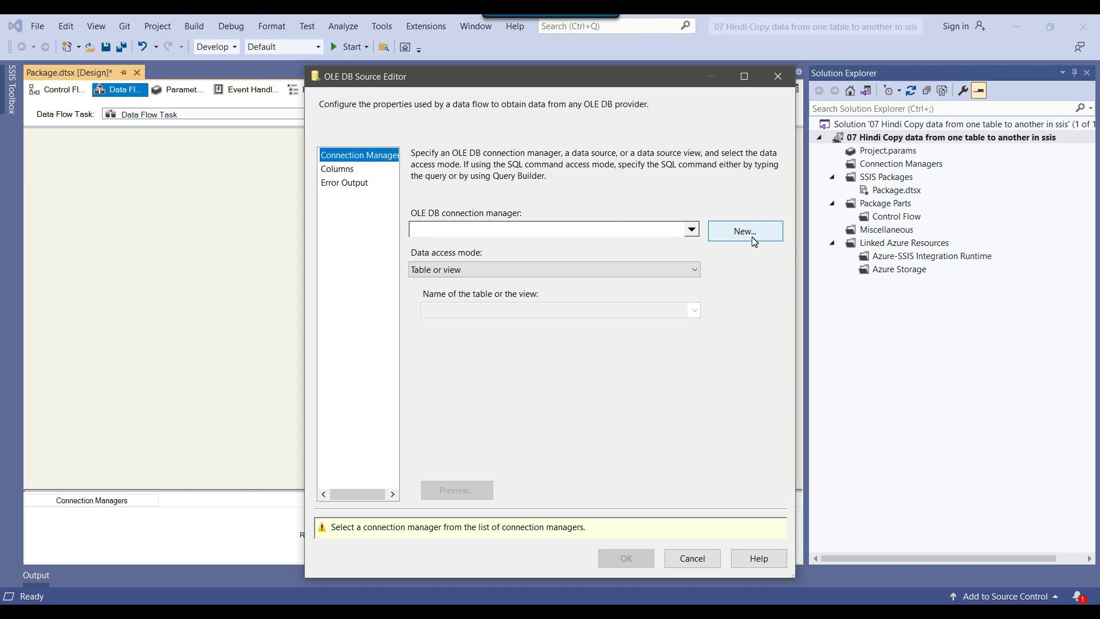
click(752, 237)
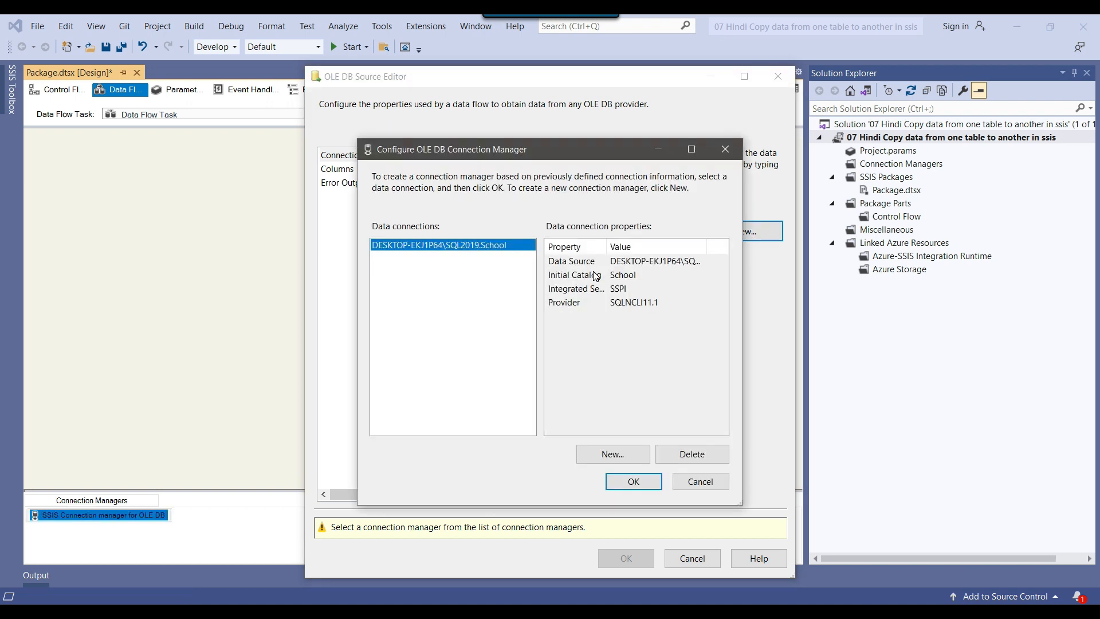
click(693, 452)
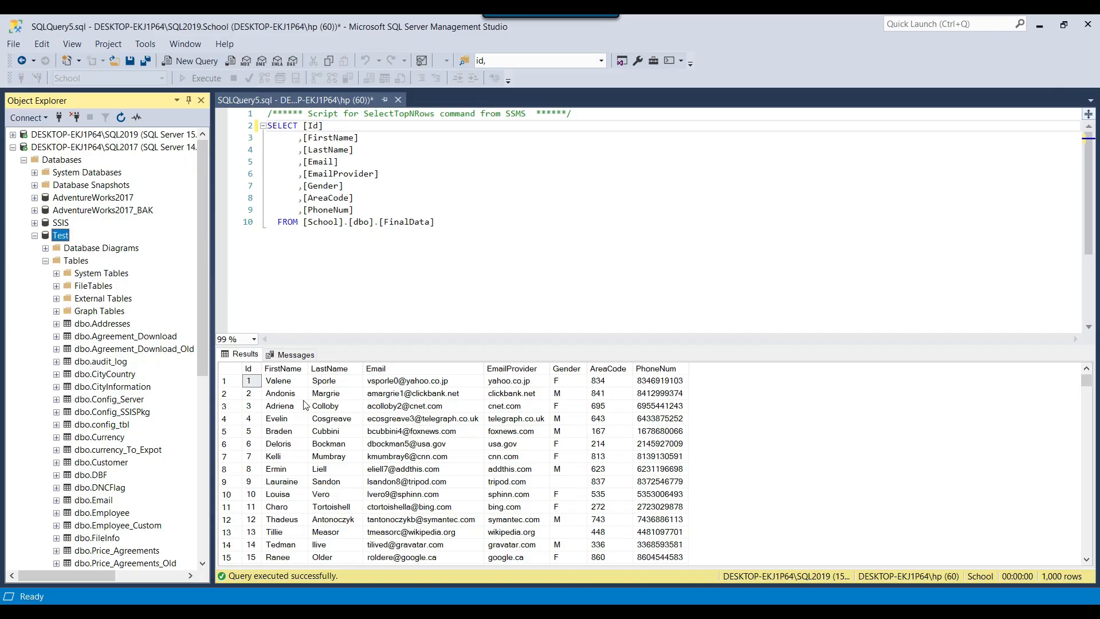
Switch to SQL Server Management Studio and copy the SQL2019 server's name from its server properties
click(57, 134)
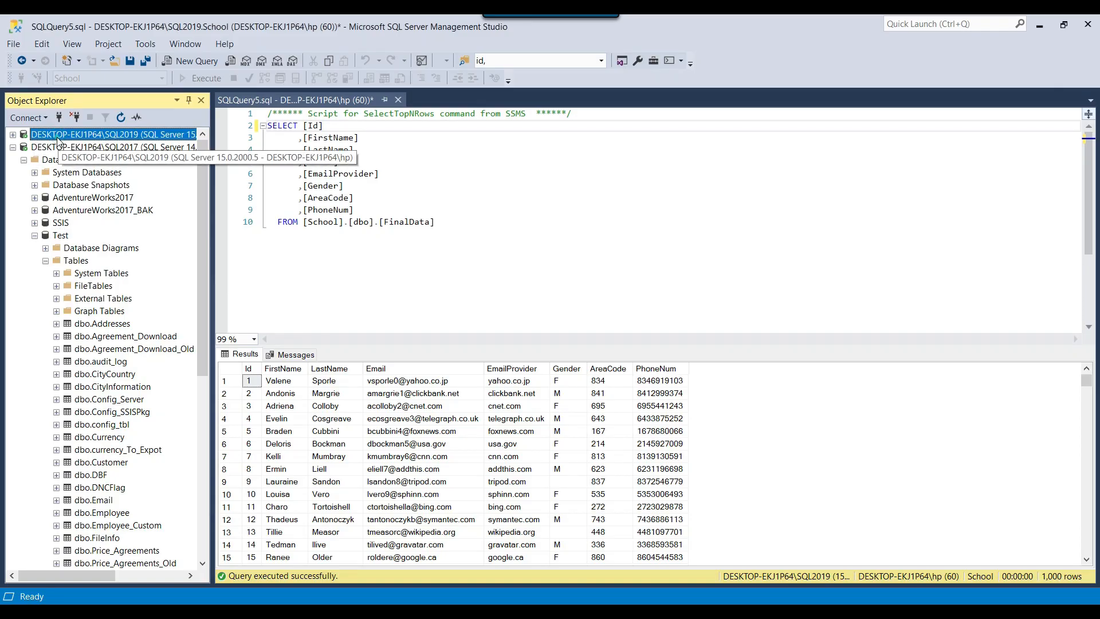
right_click(64, 136)
click(109, 400)
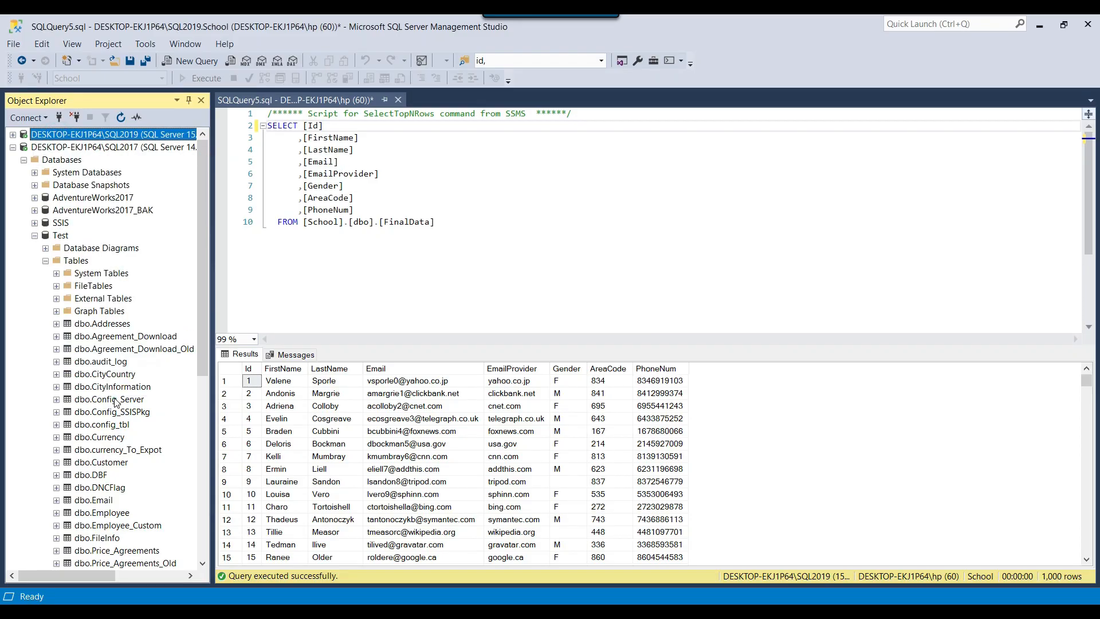
right_click(115, 136)
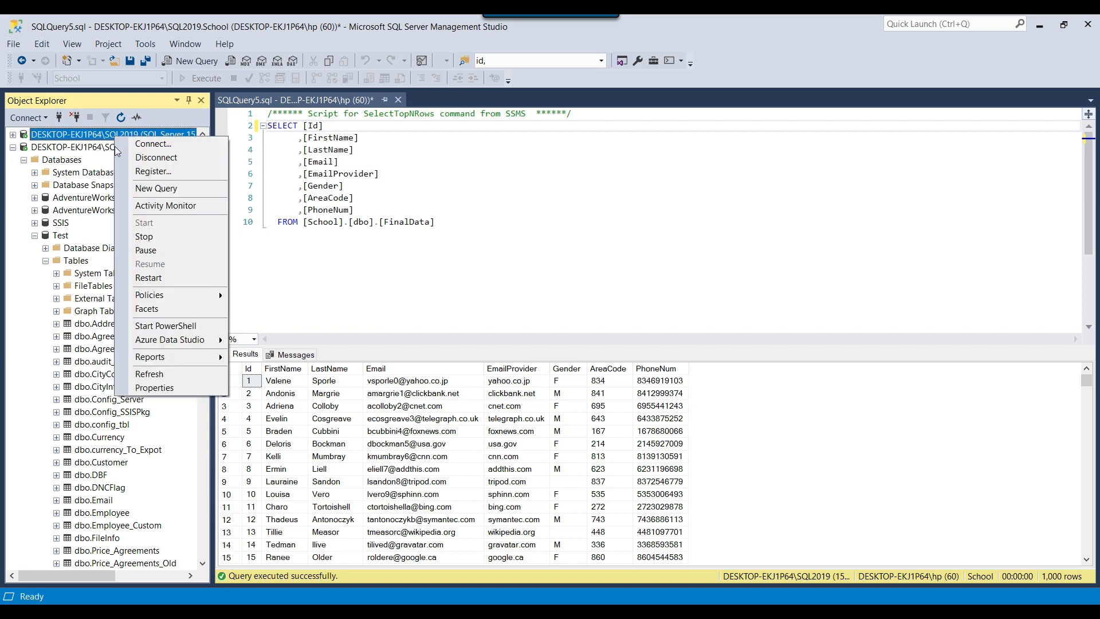
click(161, 387)
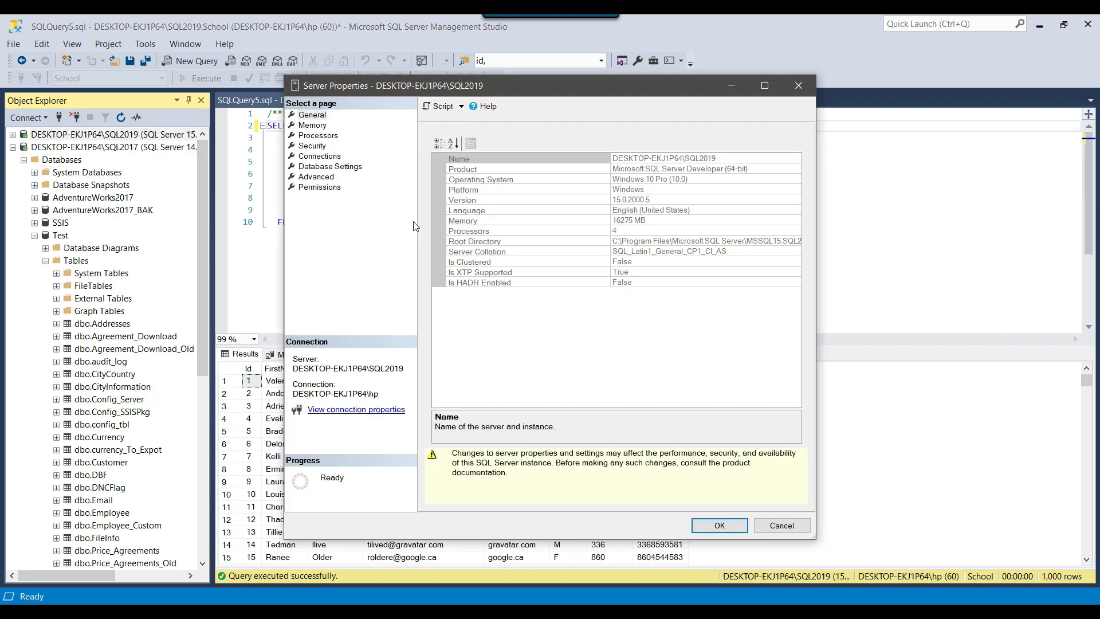
click(728, 158)
click(733, 157)
click(797, 526)
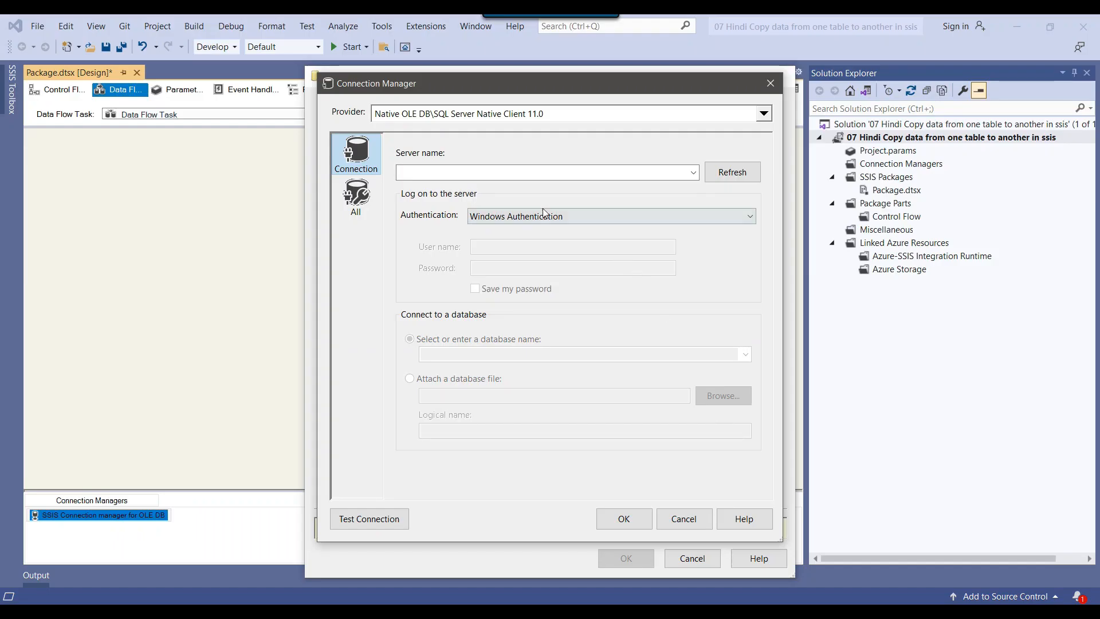
Back in Visual Studio, create a connection to the School database on DESKTOP-EKJ1P64\SQL2019 and assign it to the OLE DB Source
click(530, 170)
text(DESKTOP-EKJ1P64\SQL2019)
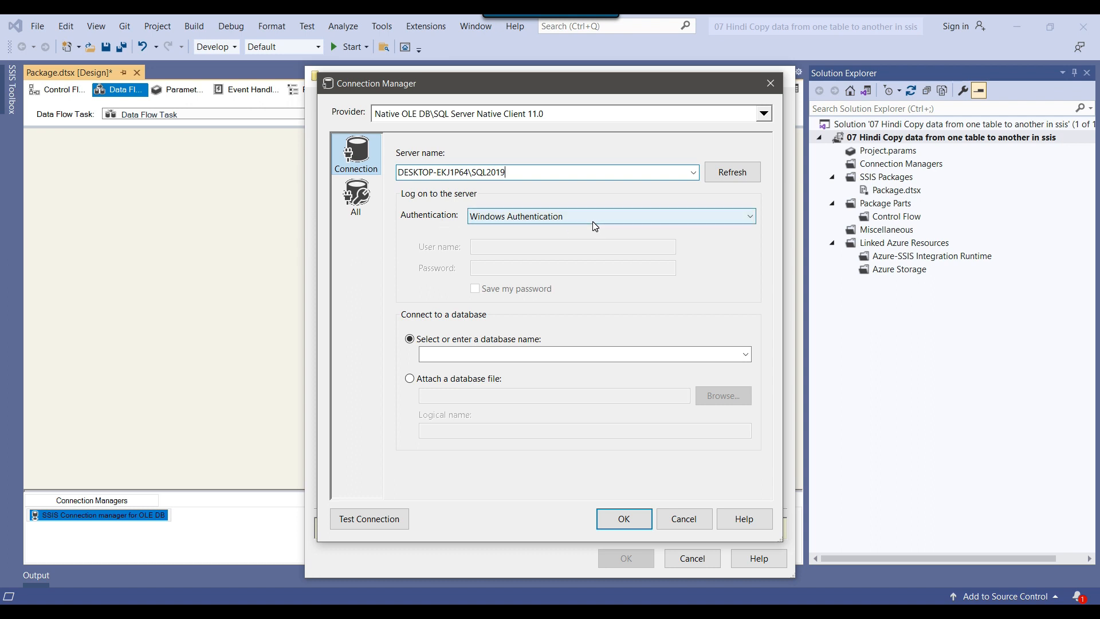
click(744, 354)
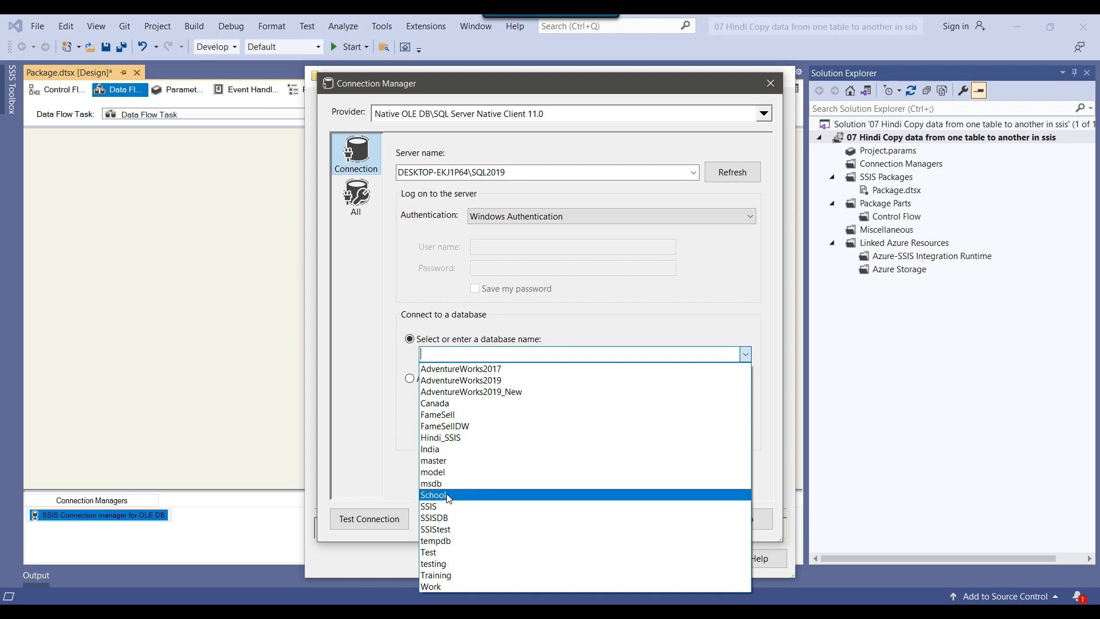
click(446, 493)
click(624, 518)
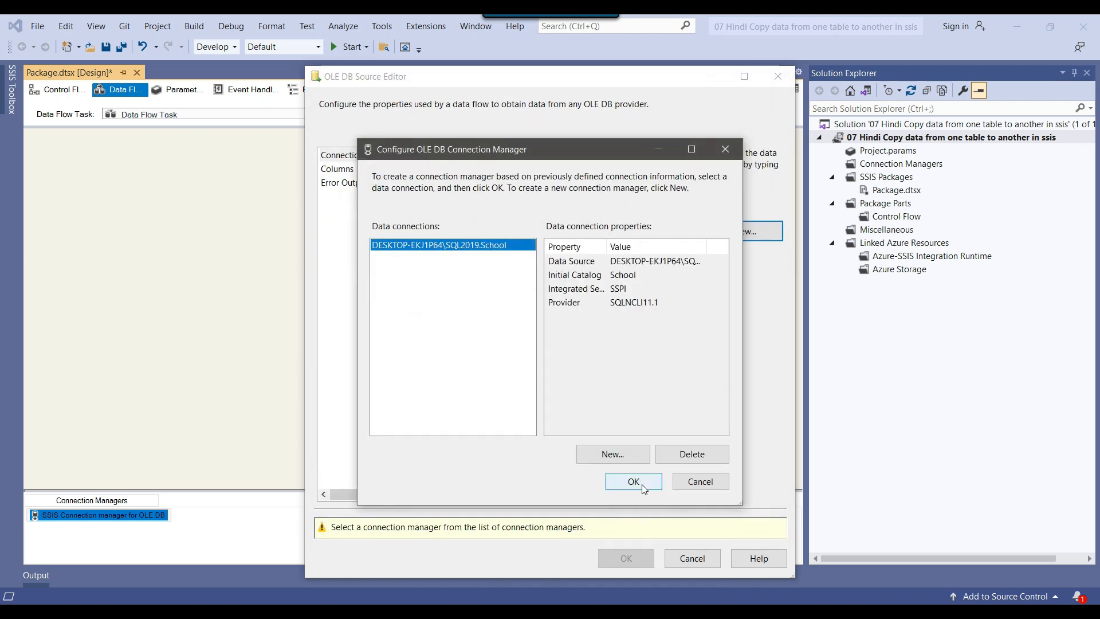
click(634, 478)
Keep the source's data access mode as Table or view and choose the [dbo].[FinalData] table
click(474, 270)
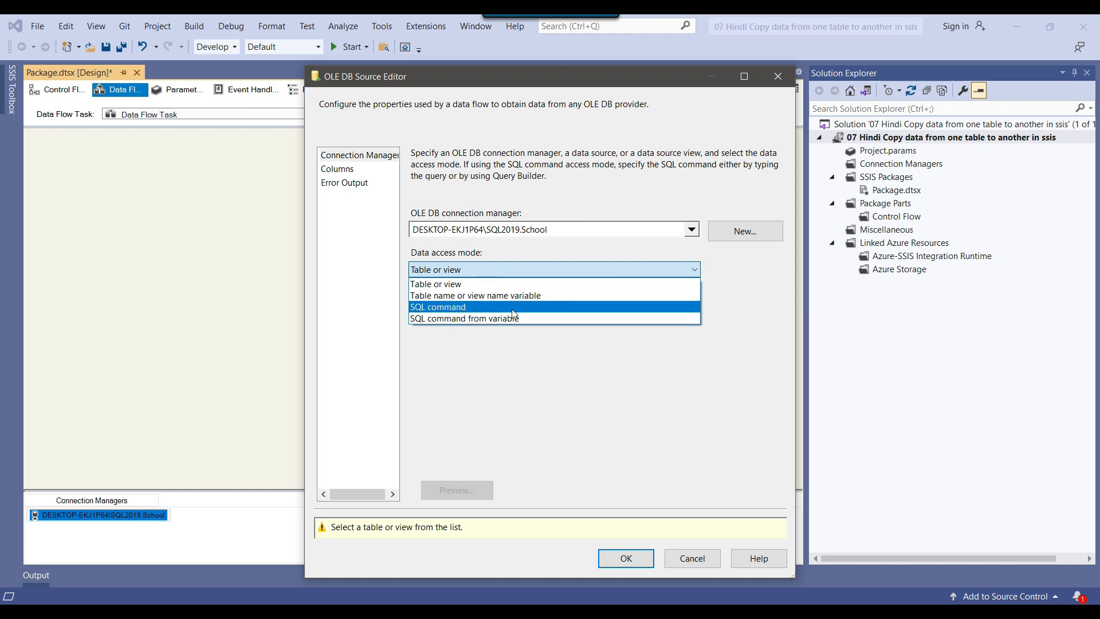
click(543, 285)
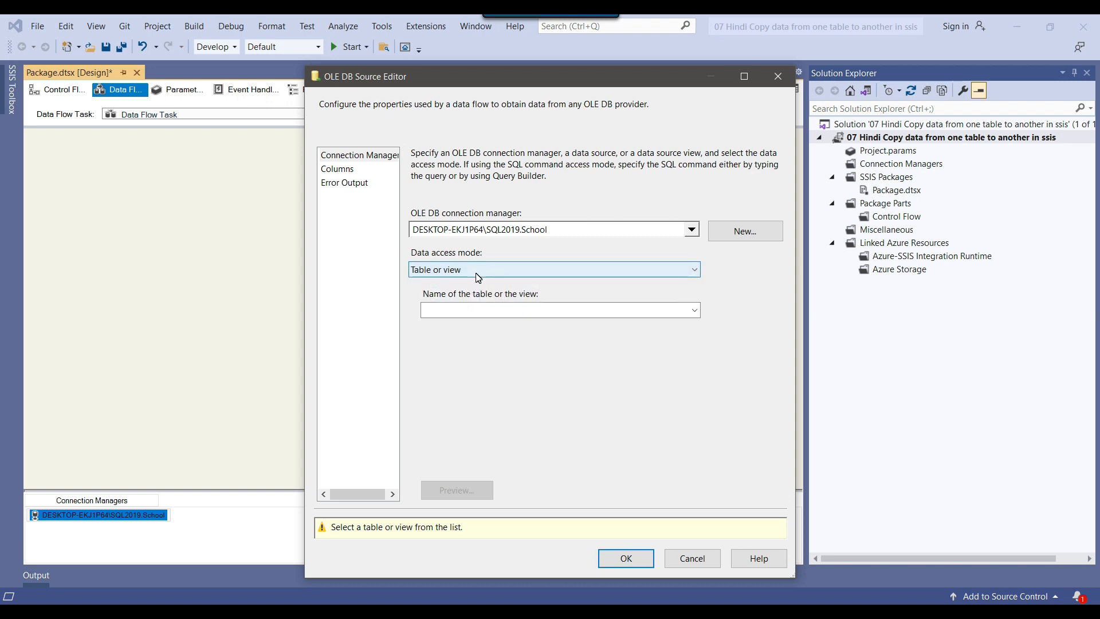
click(650, 310)
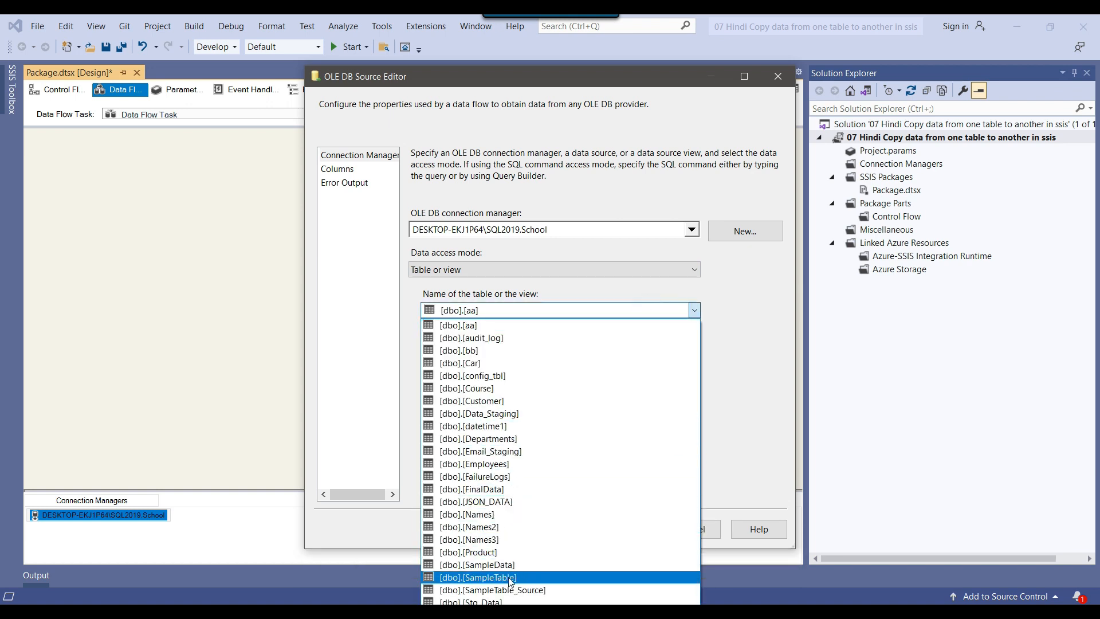
click(512, 491)
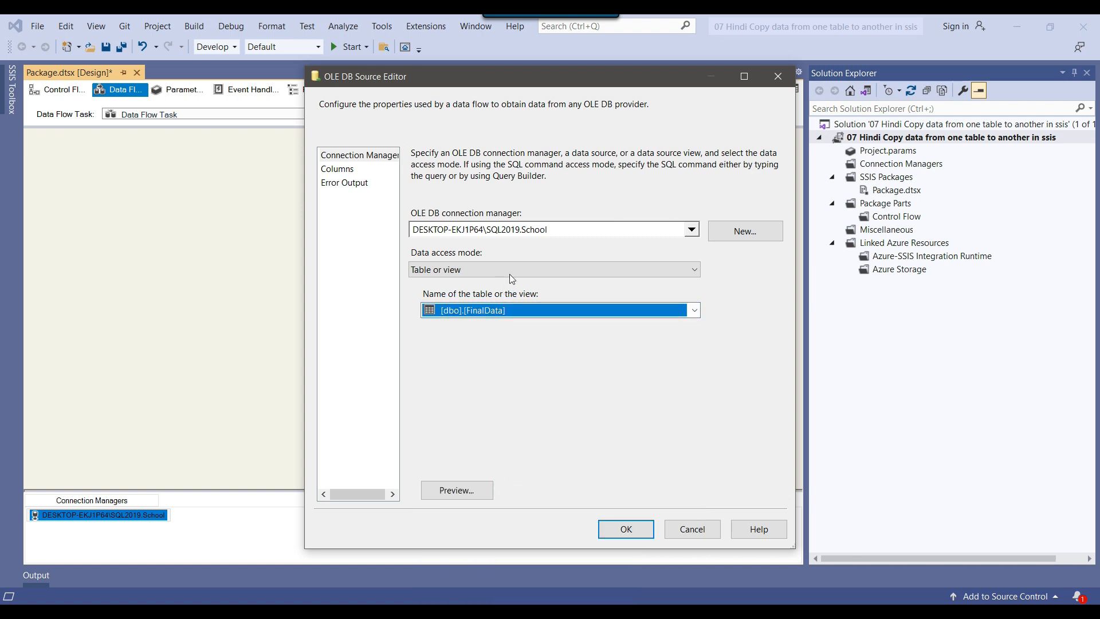
Try the Table name or view name variable access mode and look for an available variable
click(509, 274)
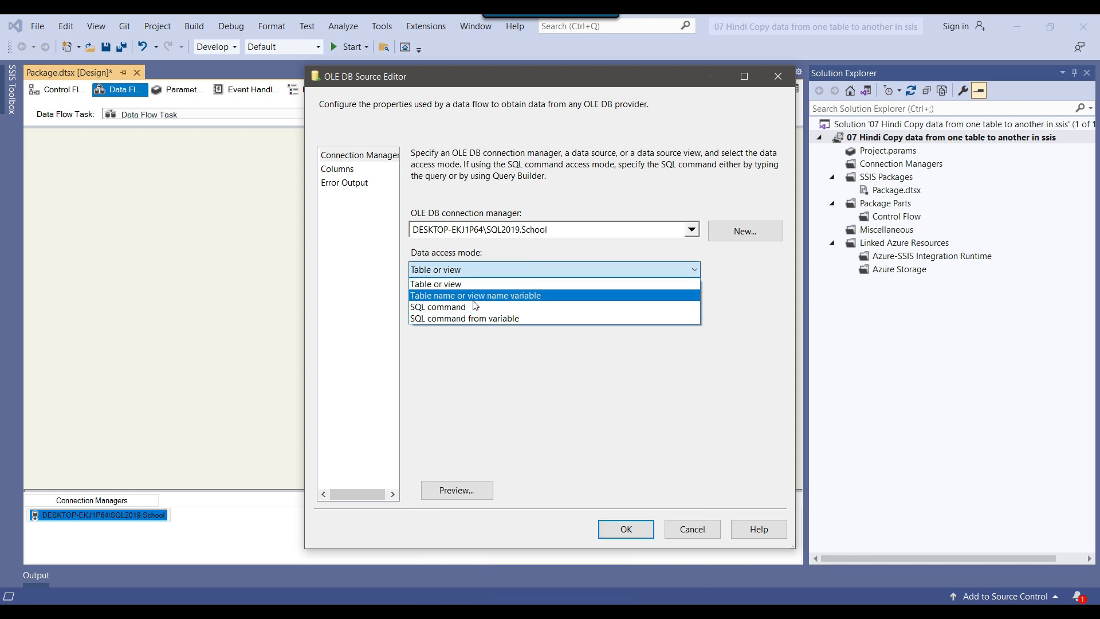
click(519, 297)
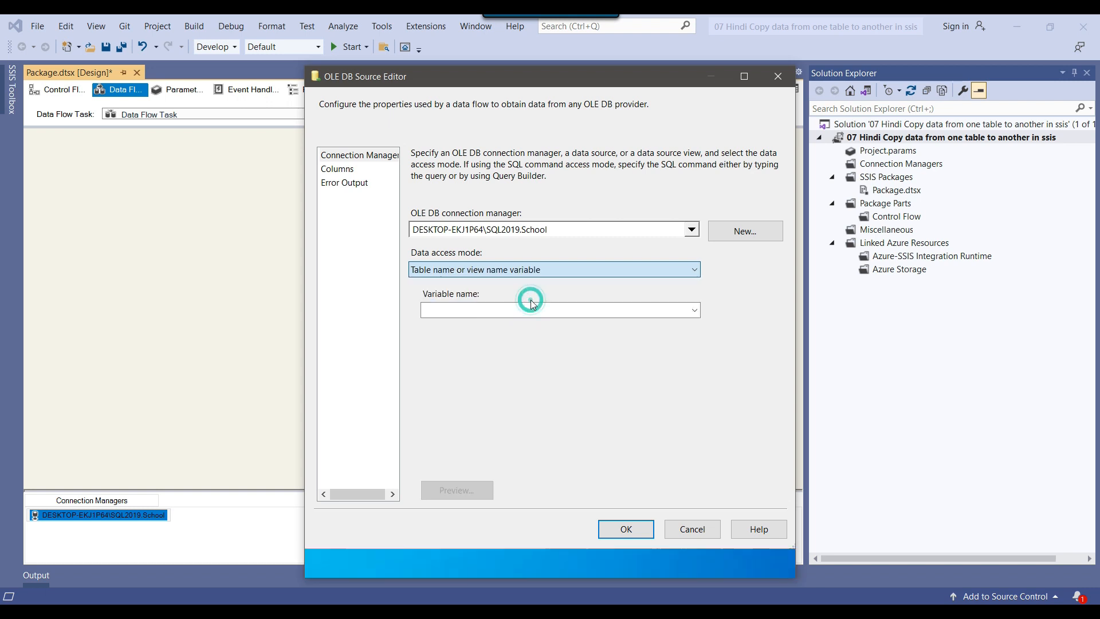
click(590, 309)
click(613, 316)
click(589, 270)
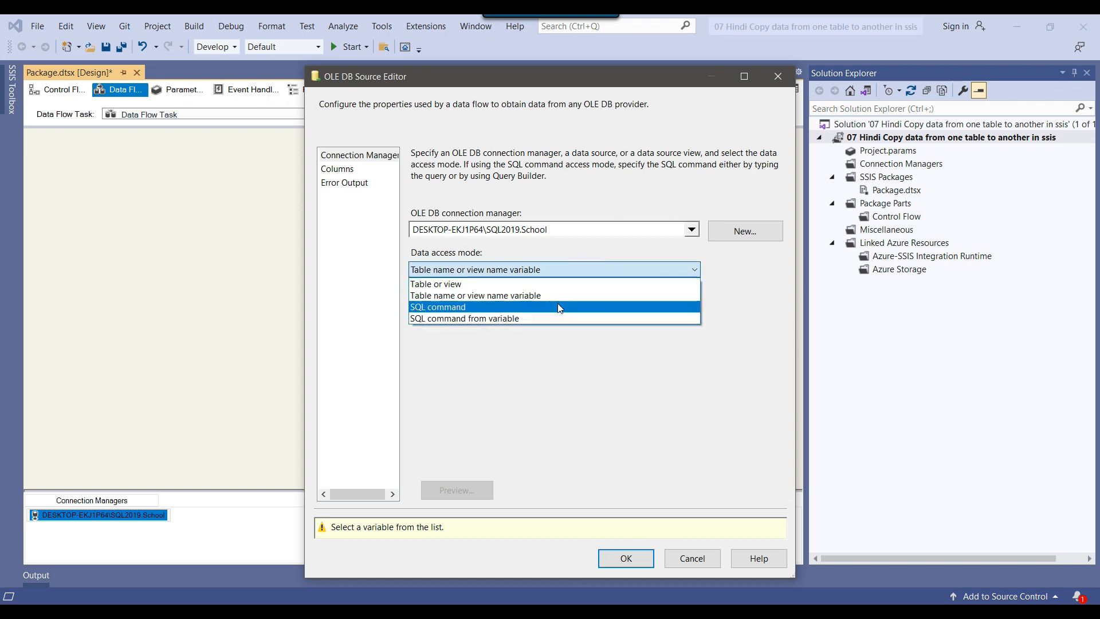
Set the data access mode to SQL command and paste in the [School].[dbo].[FinalData] SELECT query copied from SQL Server Management Studio
click(467, 308)
click(537, 398)
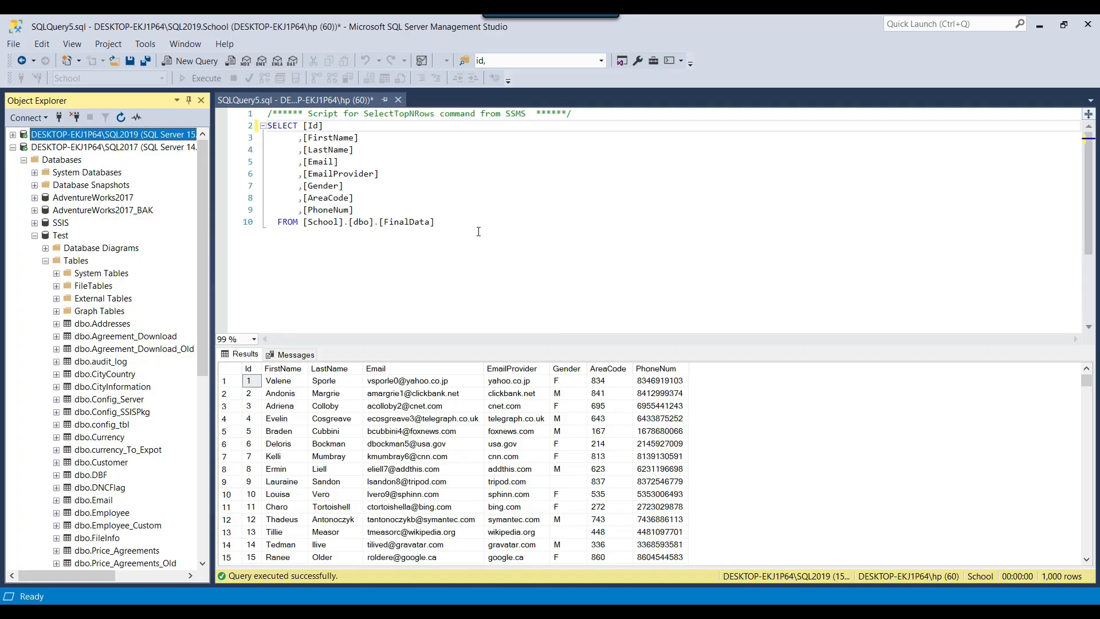
drag(478, 231, 267, 125)
key(ctrl+c)
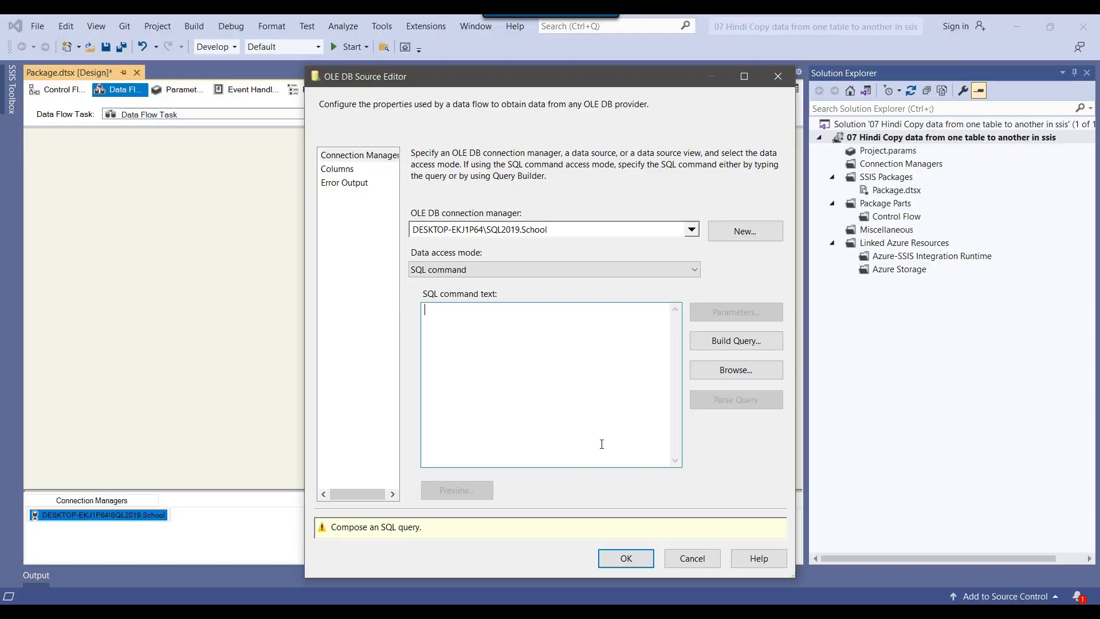
click(590, 407)
key(ctrl+v)
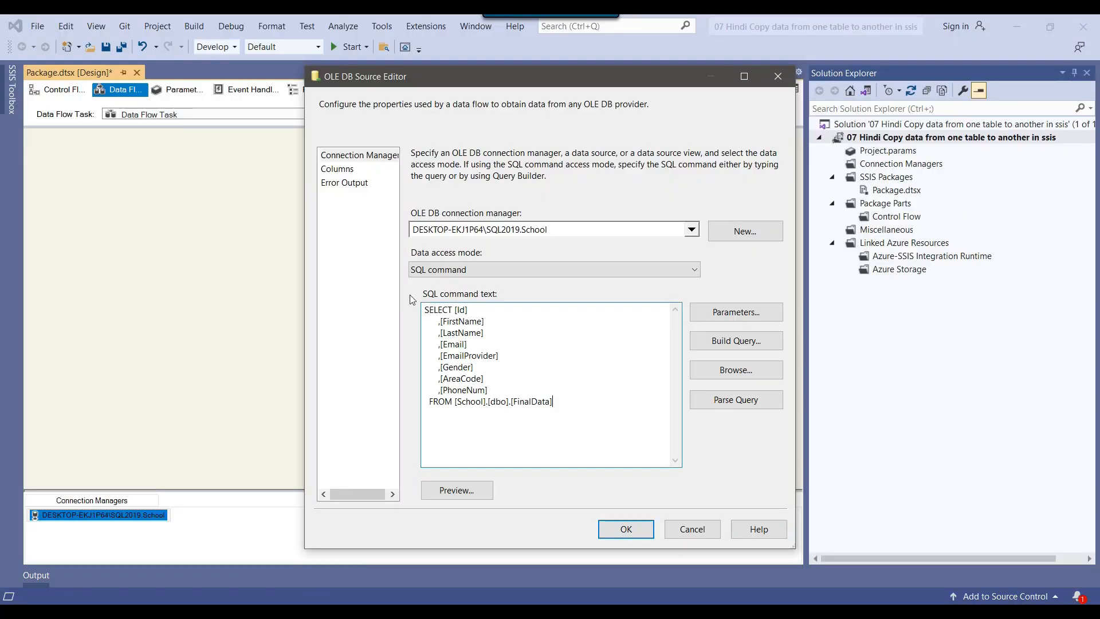
Preview the query's rows in the OLE DB Source Editor and close the preview
click(465, 493)
drag(698, 462, 1026, 554)
click(1014, 535)
Try the SQL command from variable access mode and return the source to SQL command
click(531, 270)
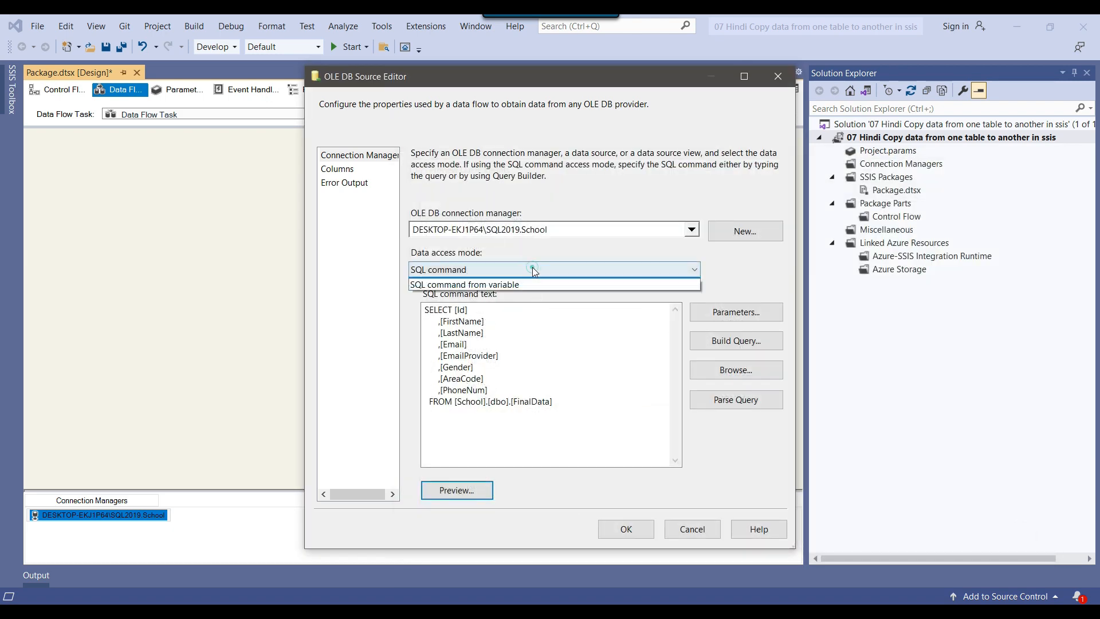
click(504, 321)
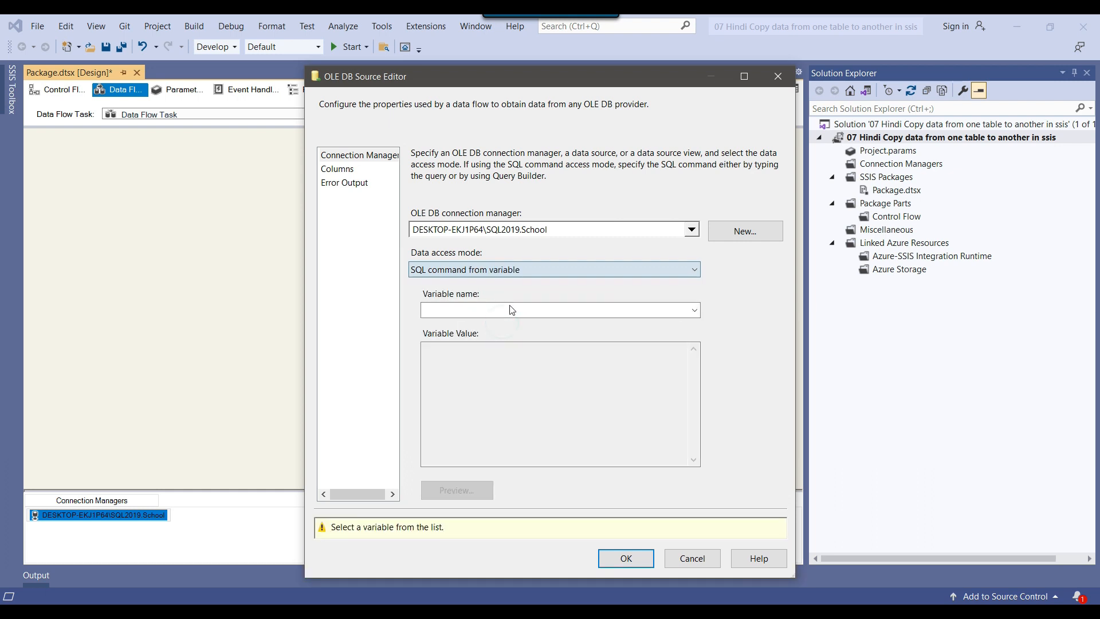
click(489, 271)
click(486, 307)
Copy the entire SQL command text and cancel the OLE DB Source Editor
click(579, 405)
key(ctrl+a)
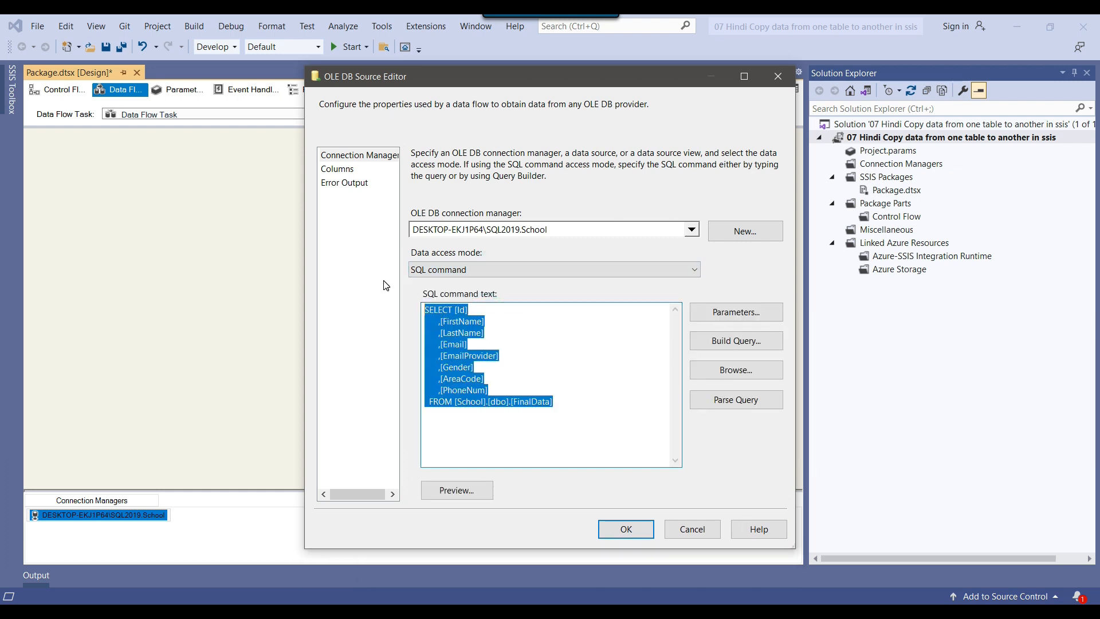
click(693, 529)
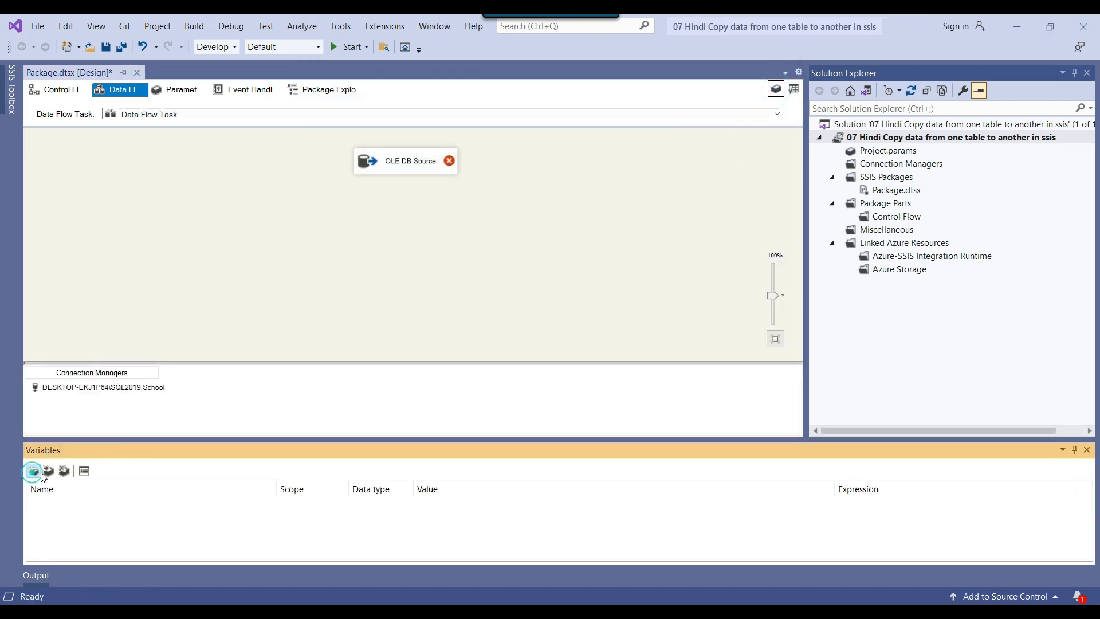
Add a package variable named SQL_Query with the String data type
click(32, 470)
click(120, 503)
double_click(74, 504)
text(SQL_Query)
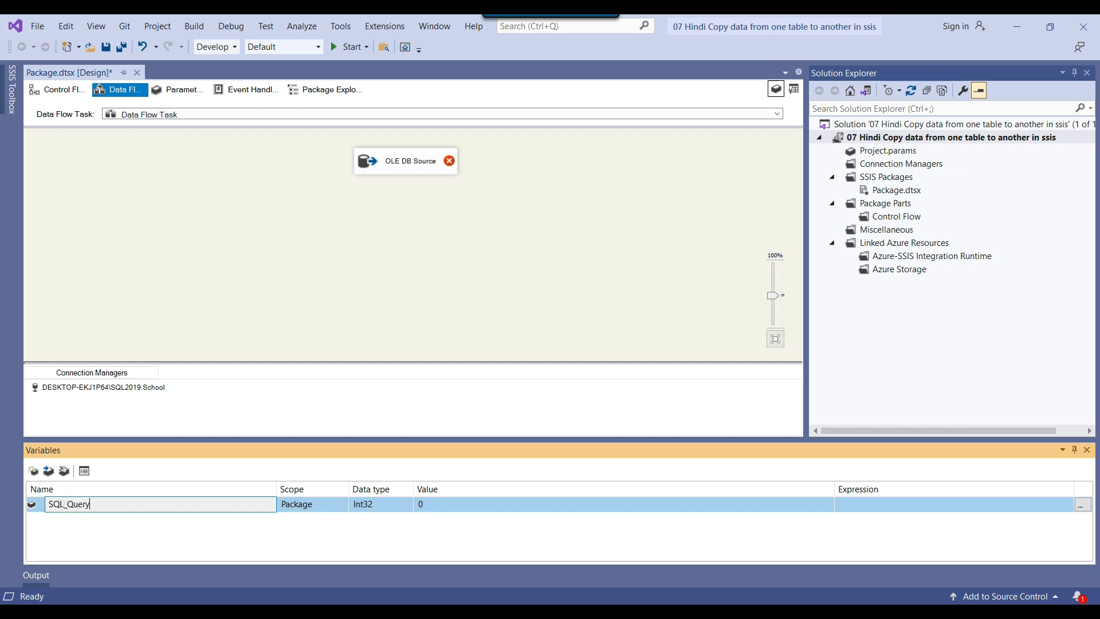
click(183, 516)
click(388, 507)
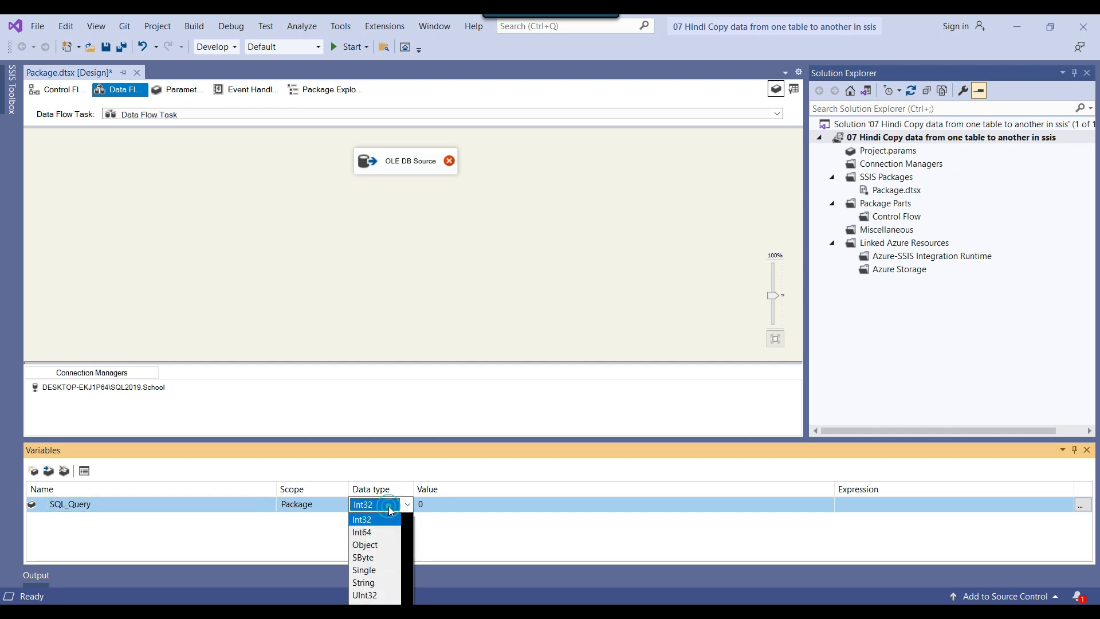
click(367, 582)
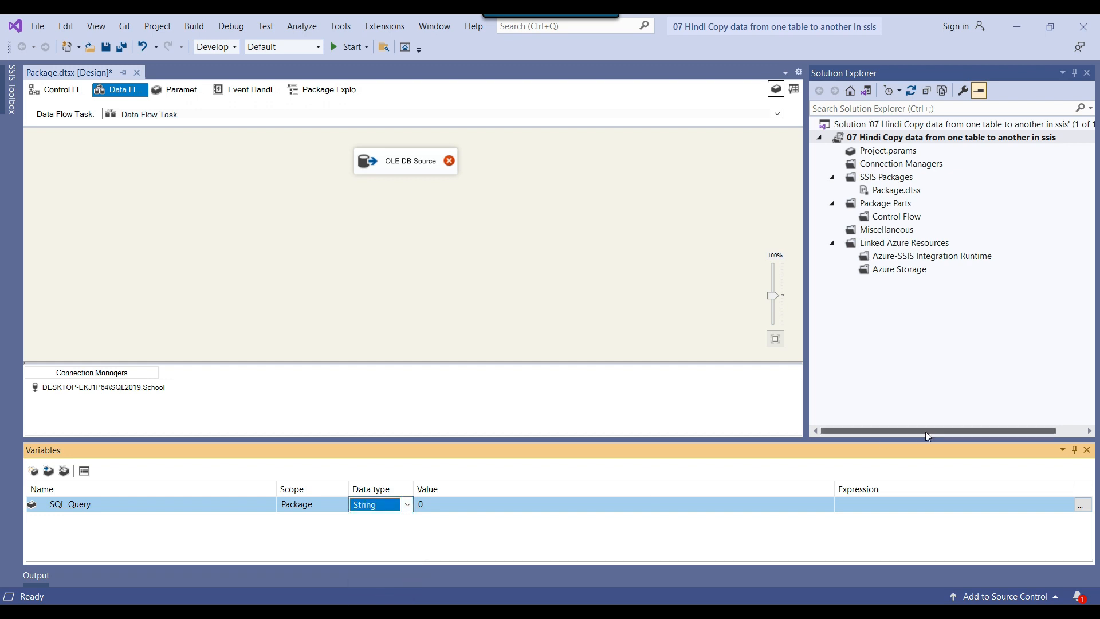
Set SQL_Query's expression to the copied FinalData SELECT query in double quotes, evaluate it and accept it
click(1081, 504)
click(239, 291)
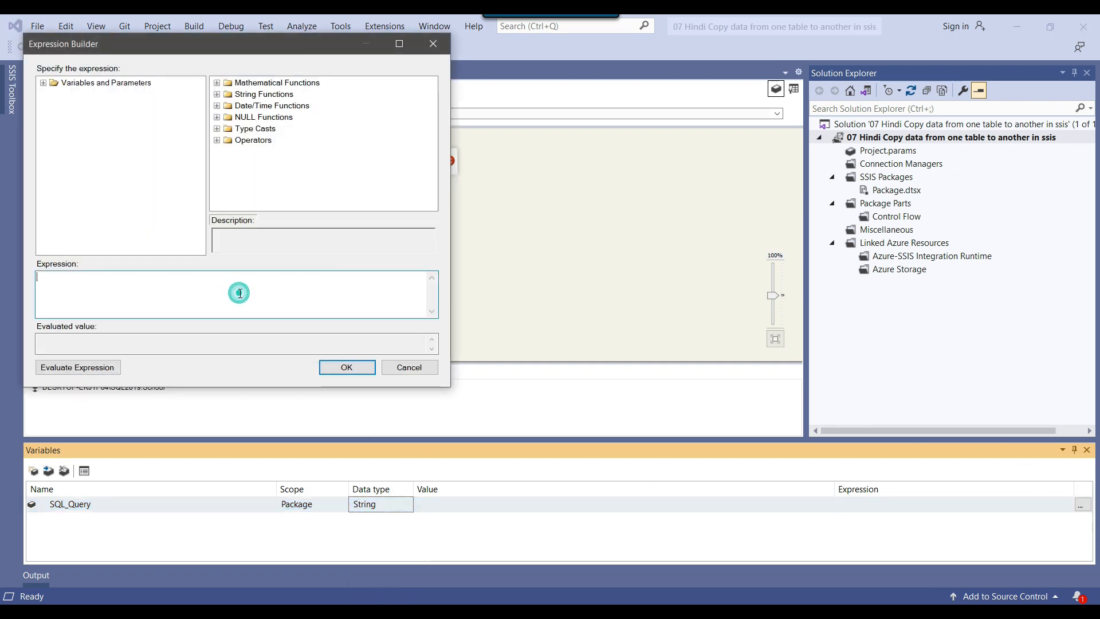
key(ctrl+v)
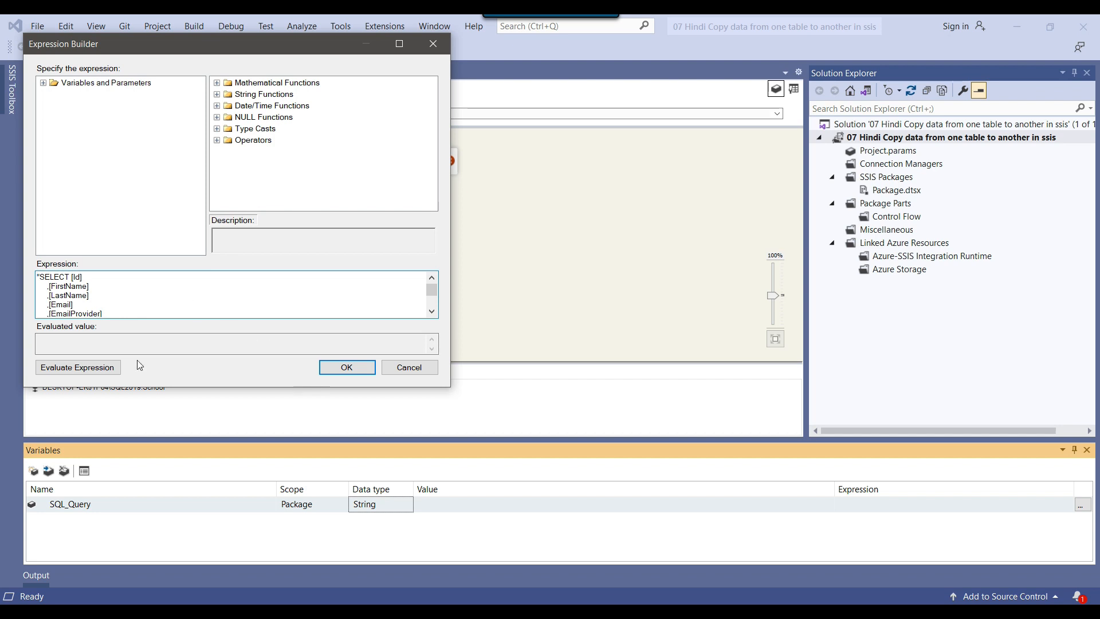
click(113, 368)
scroll(120, 341, down, 1)
click(348, 367)
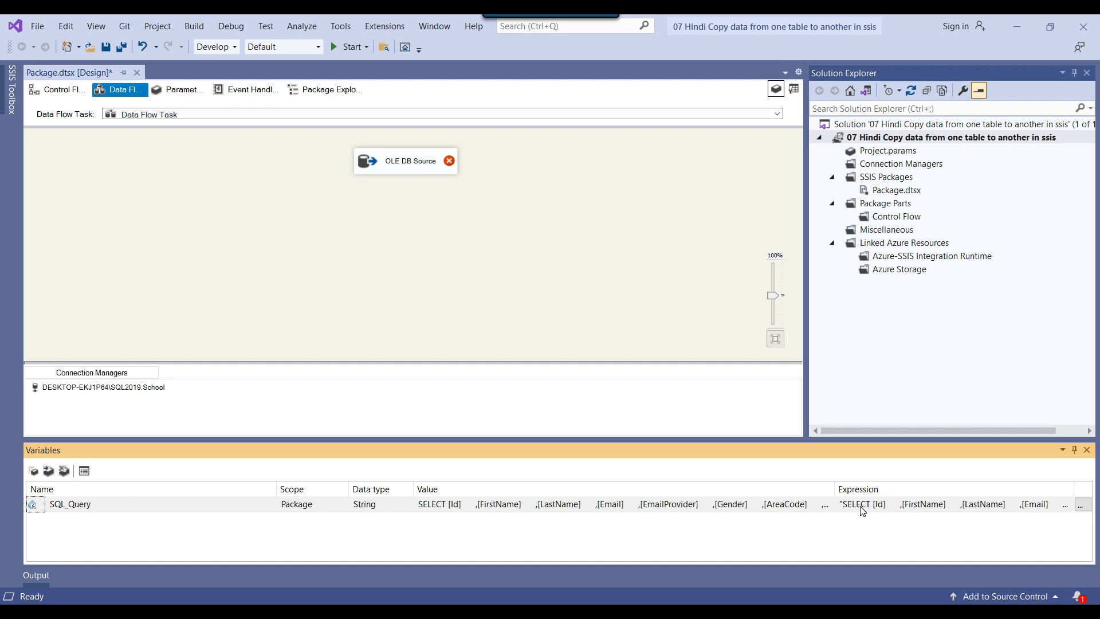
Reopen the OLE DB Source, set its data access mode to SQL command from variable with User::SQL_Query, and accept the changes
click(361, 251)
right_click(388, 154)
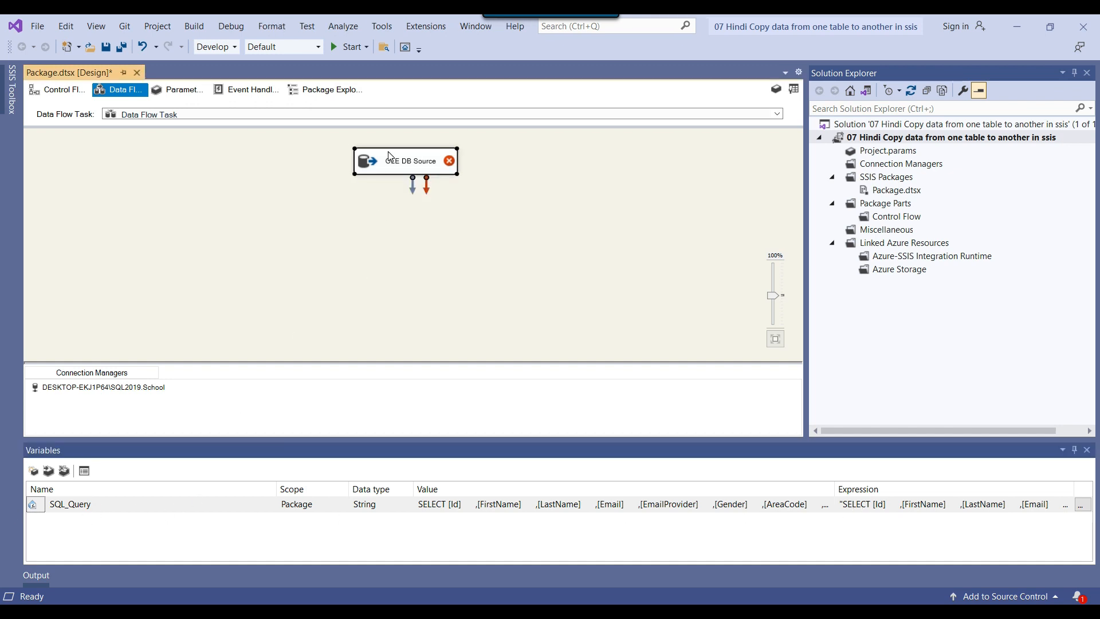
click(414, 160)
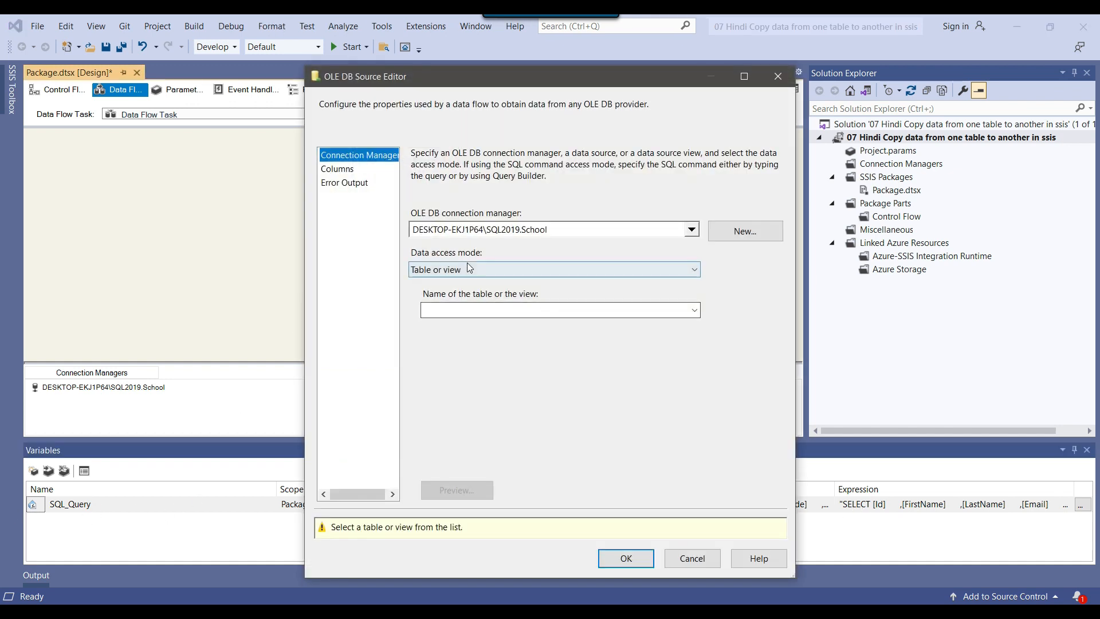
click(466, 268)
click(512, 318)
click(486, 312)
click(486, 325)
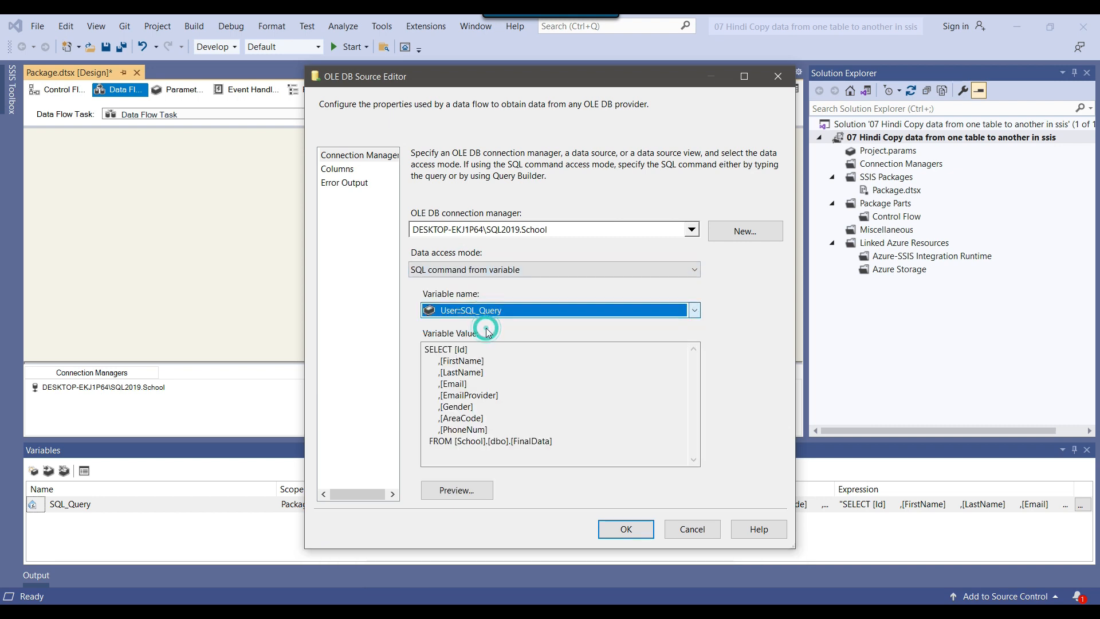
click(582, 444)
click(545, 427)
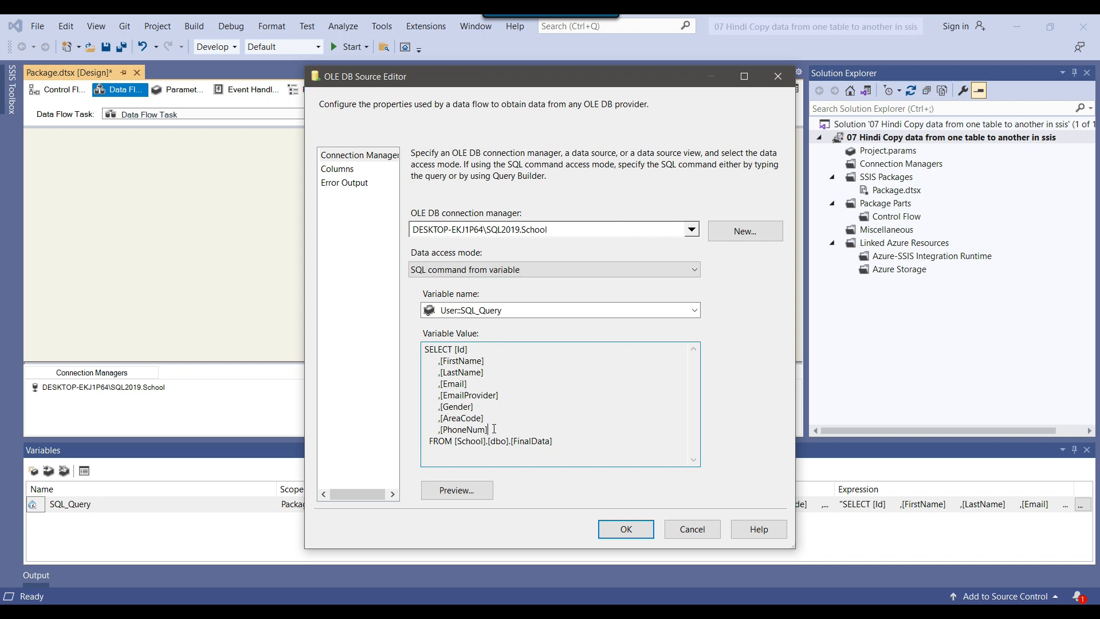
click(626, 529)
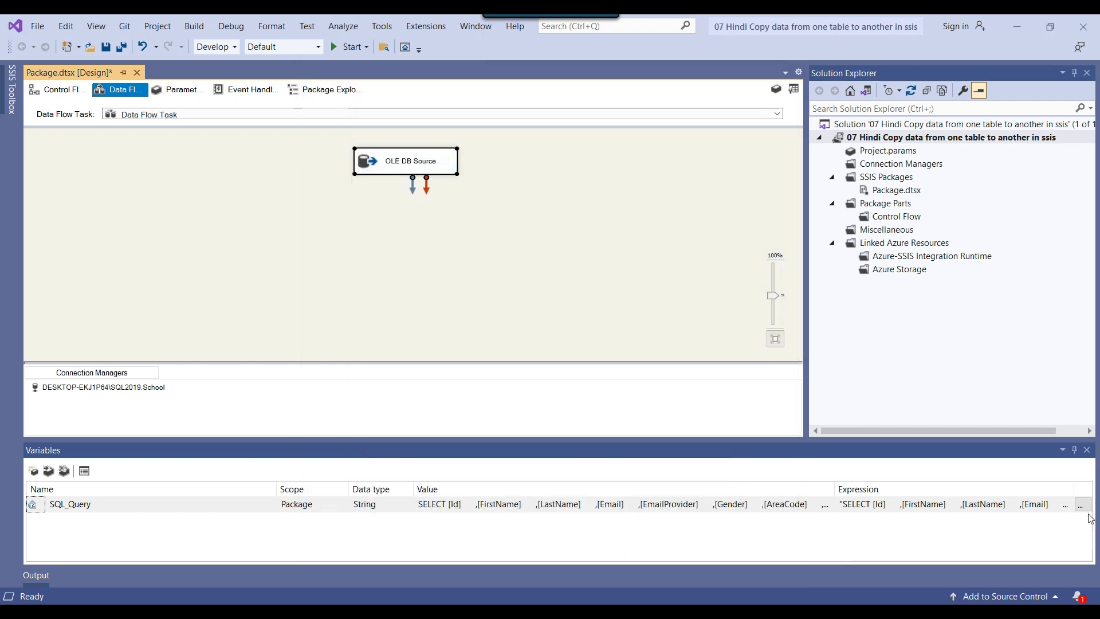
Review the database and table names and the column list in SQL_Query's expression, and close the Expression Builder
click(1081, 505)
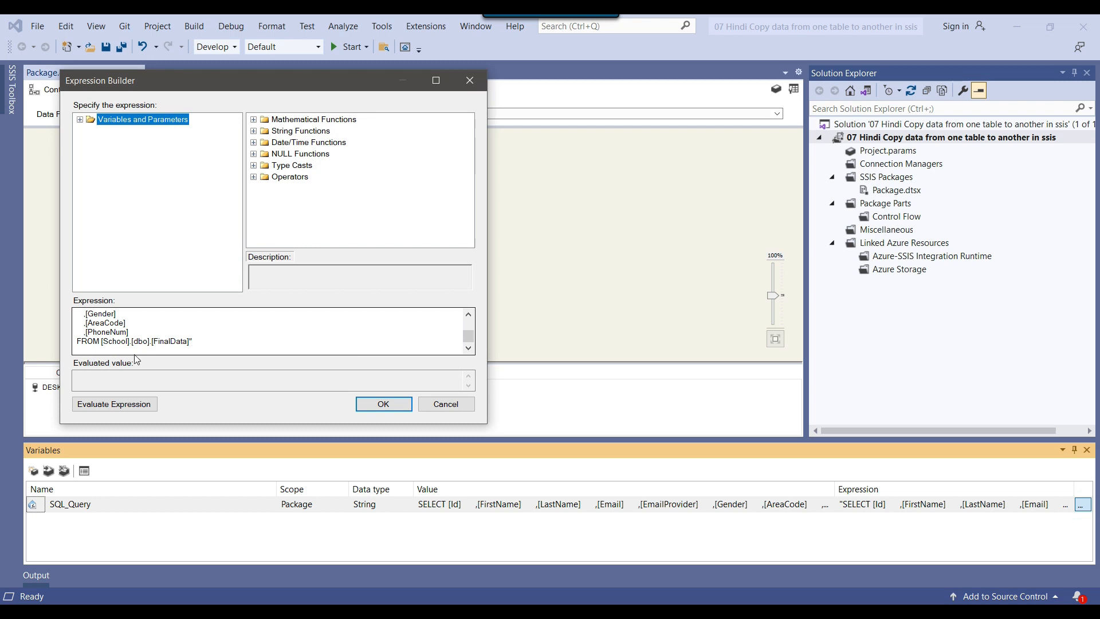
drag(158, 341, 182, 342)
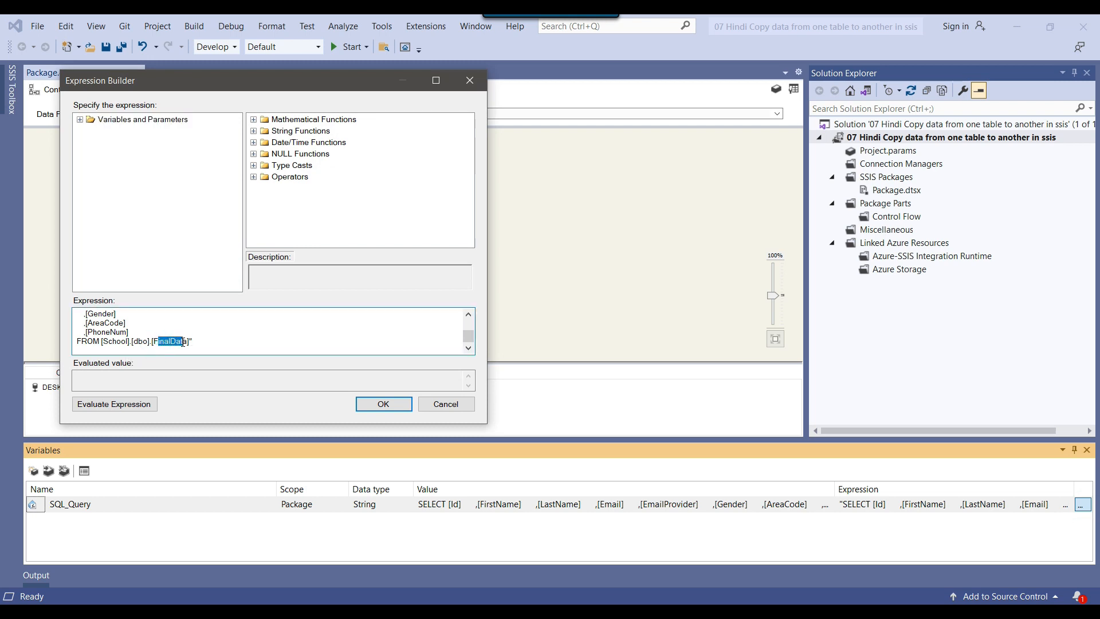
mouse_move(109, 344)
mouse_down()
mouse_move(91, 343)
mouse_move(127, 342)
mouse_up()
drag(102, 342, 181, 342)
scroll(272, 344, up, 1)
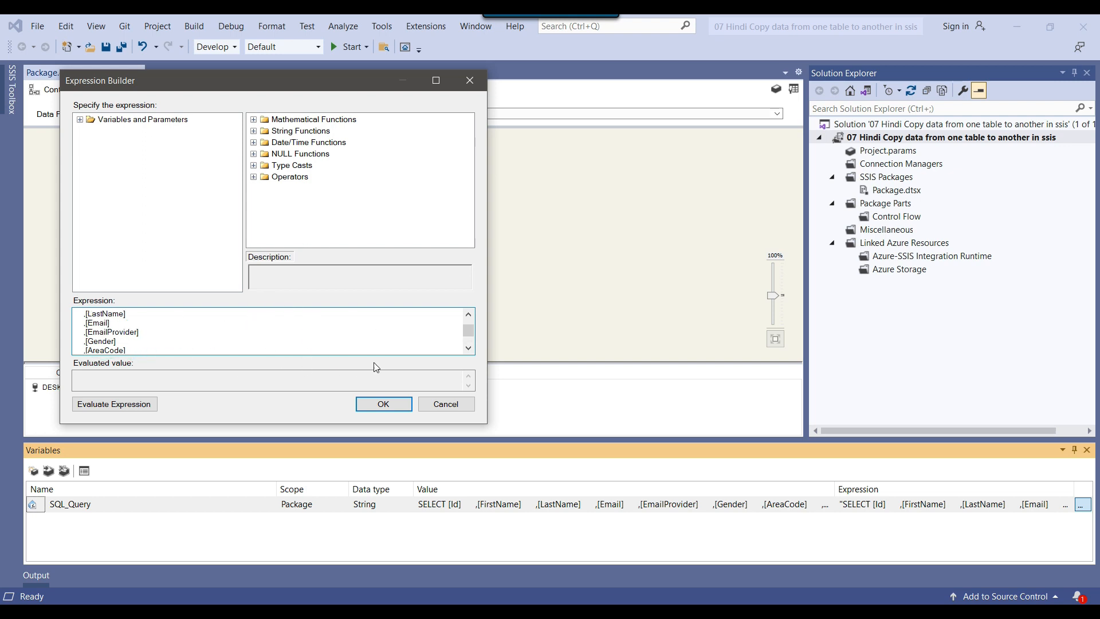
click(383, 404)
Reopen the OLE DB Source and check the User::SQL_Query variable selection and its query text
double_click(379, 163)
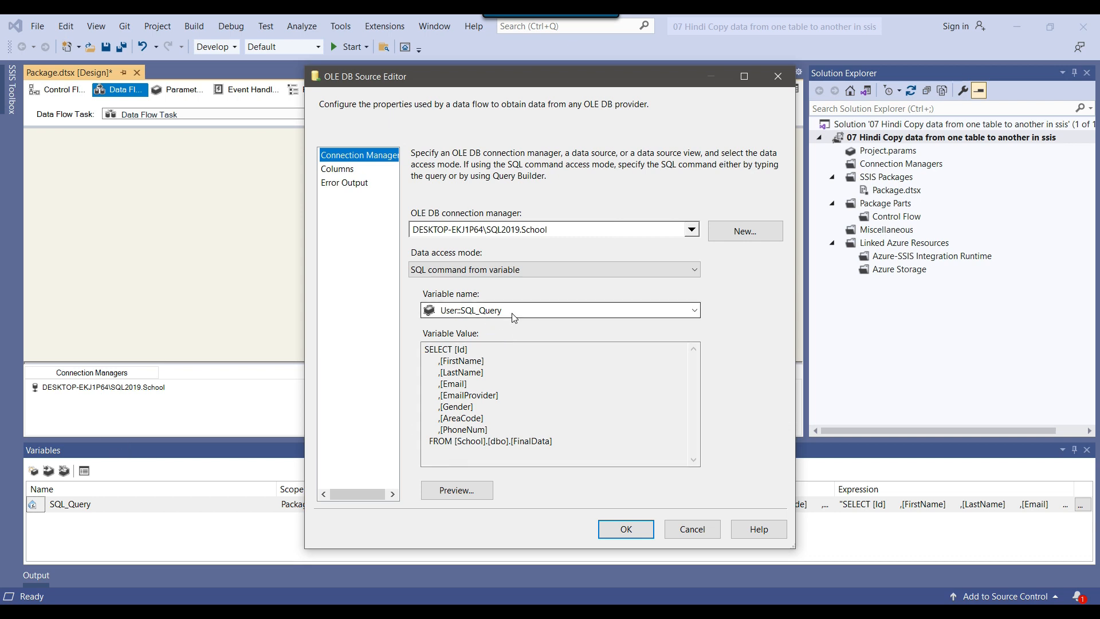
drag(552, 442, 395, 339)
key(ctrl+c)
click(595, 430)
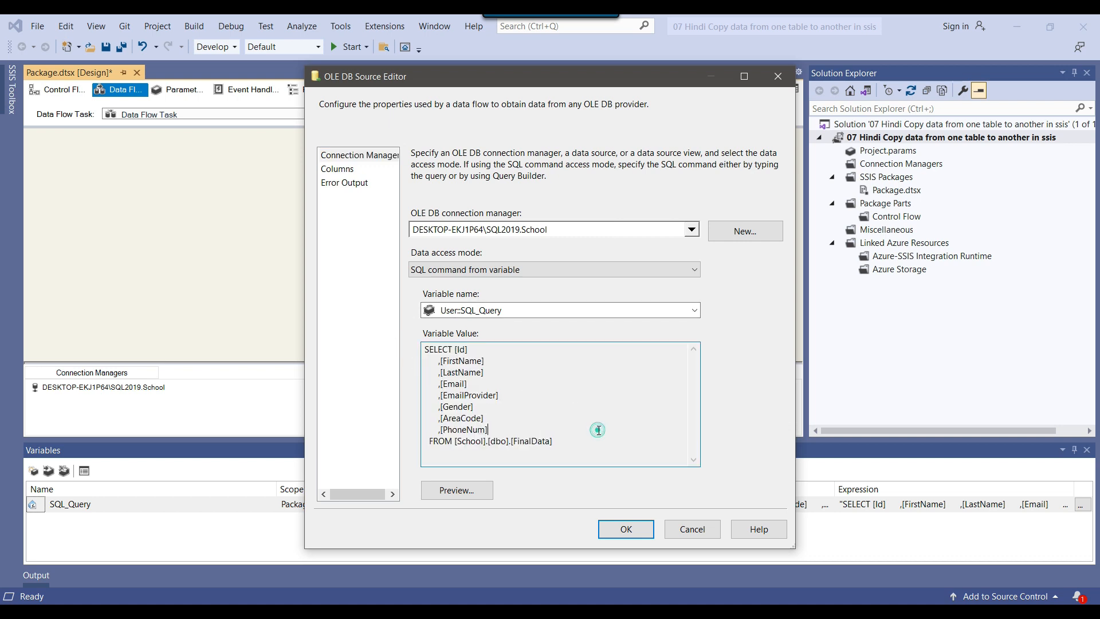
click(525, 315)
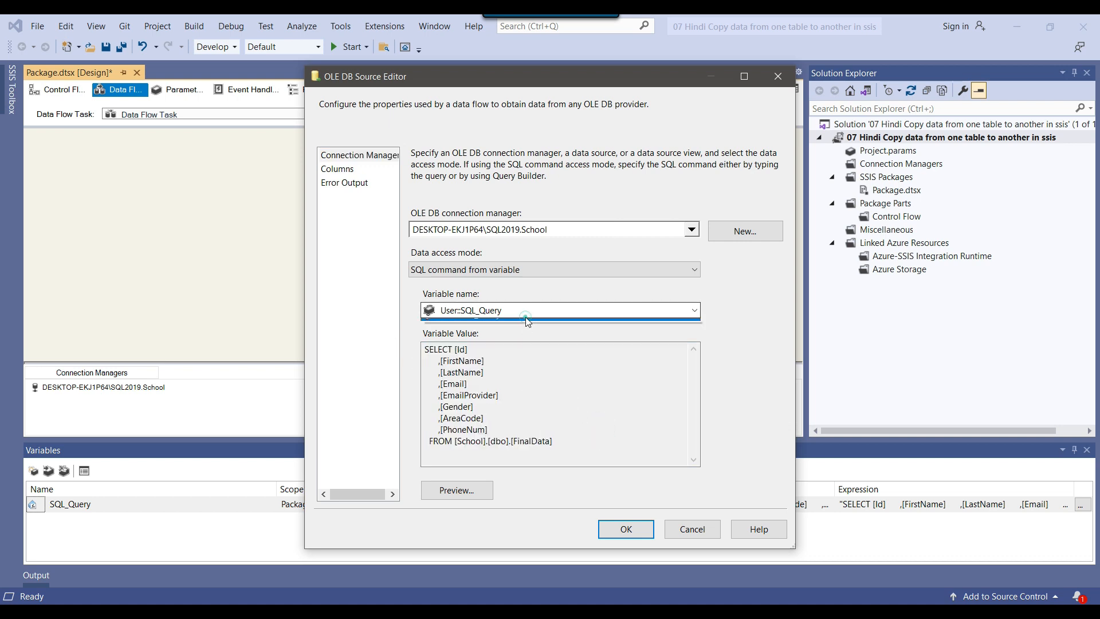
click(525, 318)
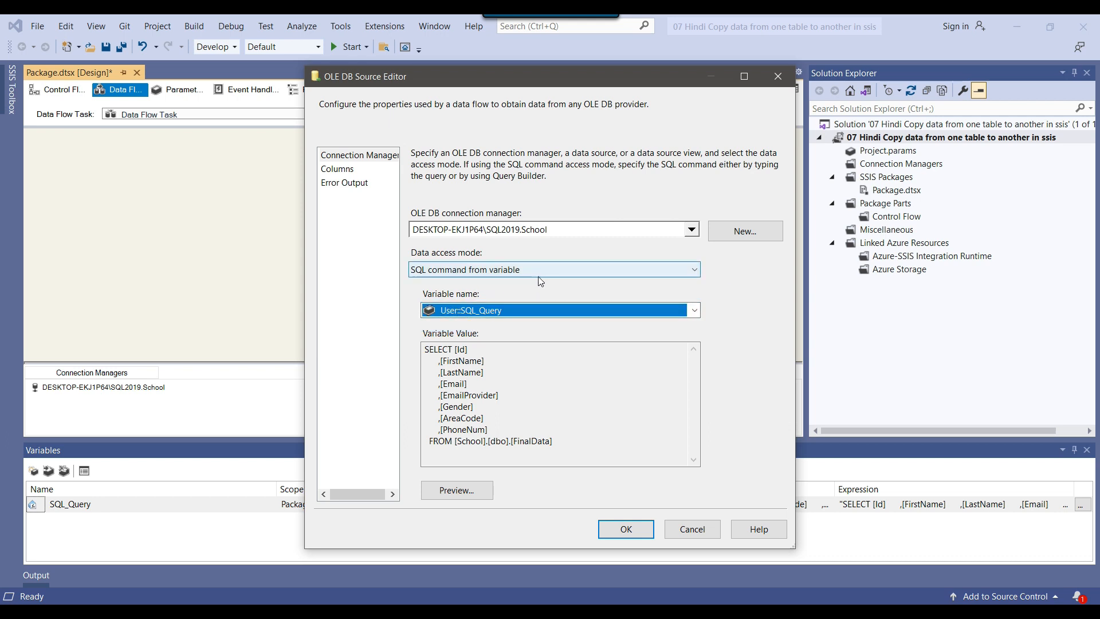
Change the source's data access mode to SQL command and paste the FinalData SELECT query as its command text
click(564, 270)
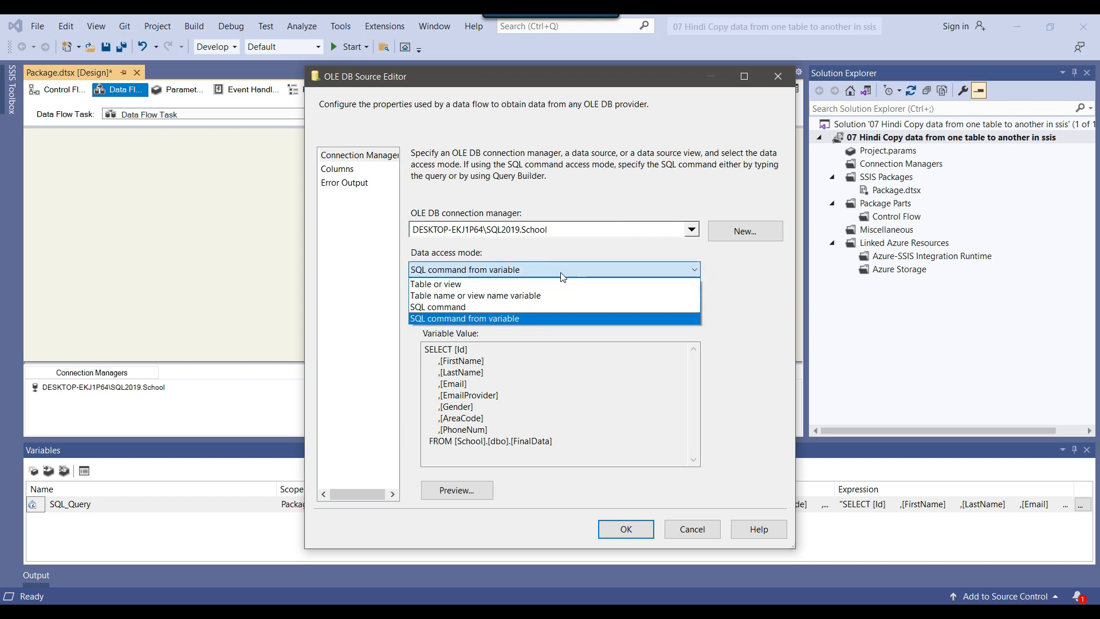
click(455, 307)
click(500, 342)
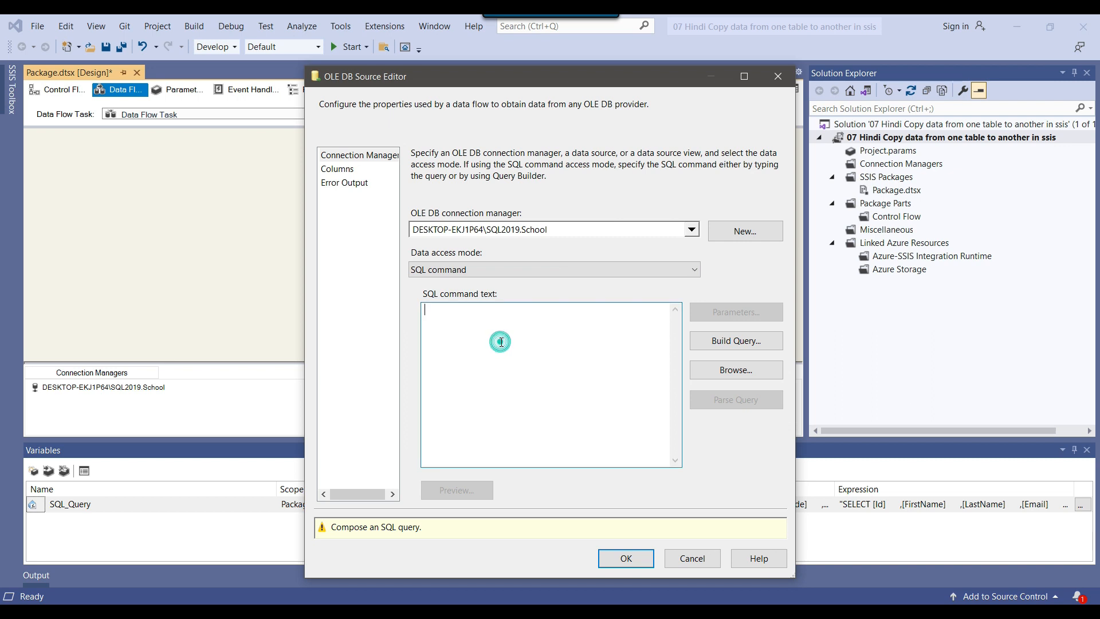
right_click(501, 342)
click(541, 394)
drag(595, 413, 423, 311)
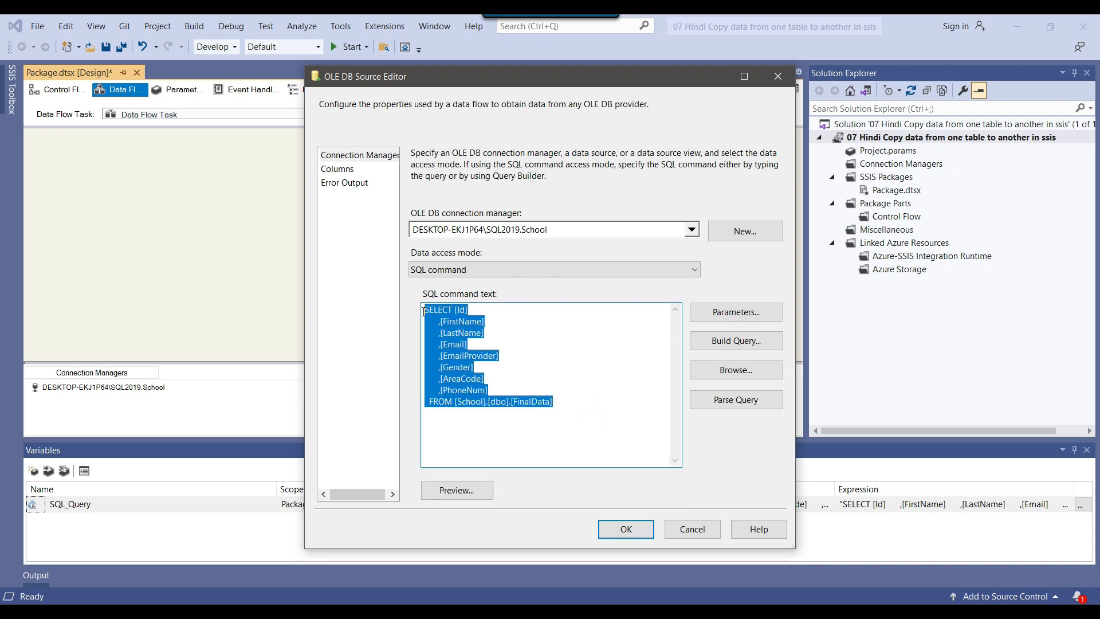
Remove the [School] database qualifier from the FROM clause so the query reads from [dbo].[FinalData]
click(591, 378)
drag(454, 402, 552, 402)
click(602, 404)
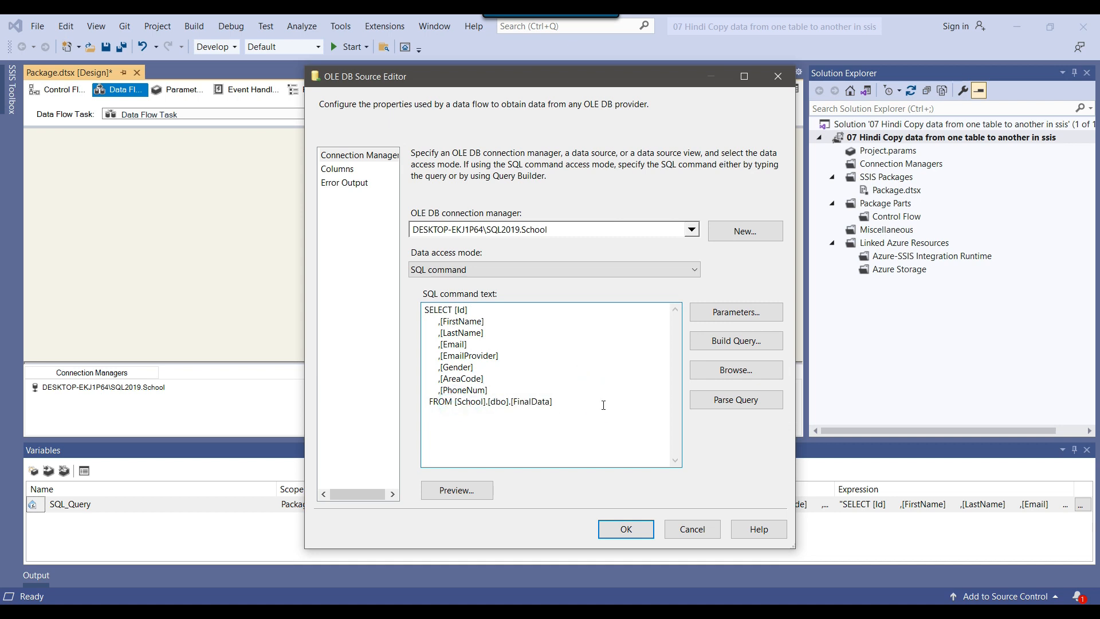
click(467, 401)
drag(576, 399, 530, 401)
click(471, 409)
drag(454, 402, 486, 400)
key(Delete)
key(Delete)
Preview the query results, enlarging the preview and widening the PhoneNum column, and close the preview
click(457, 490)
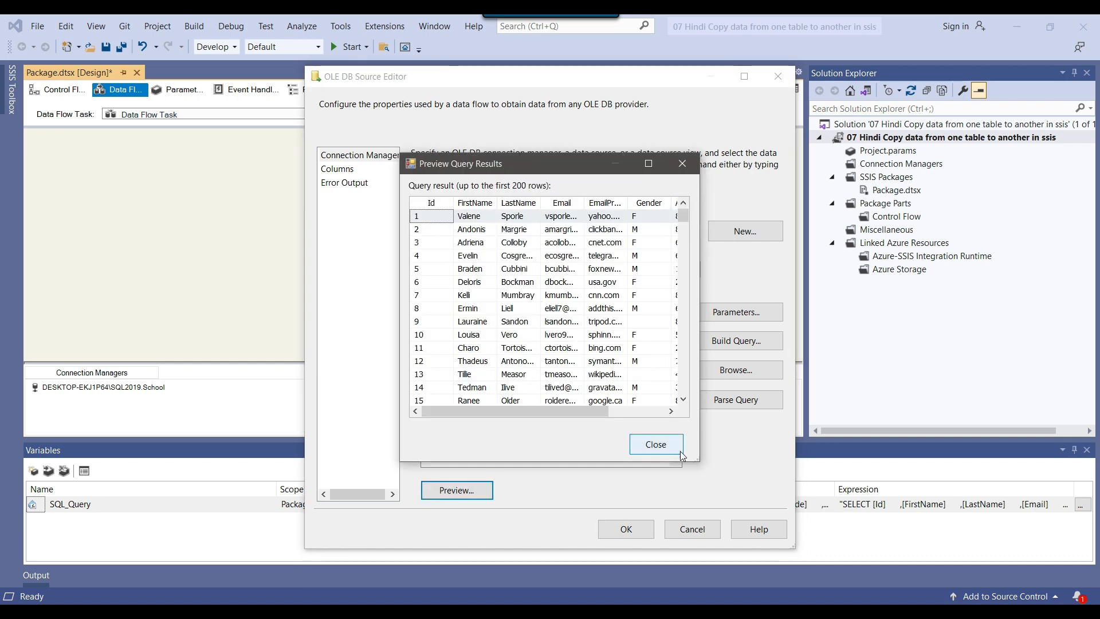
drag(698, 460, 1021, 556)
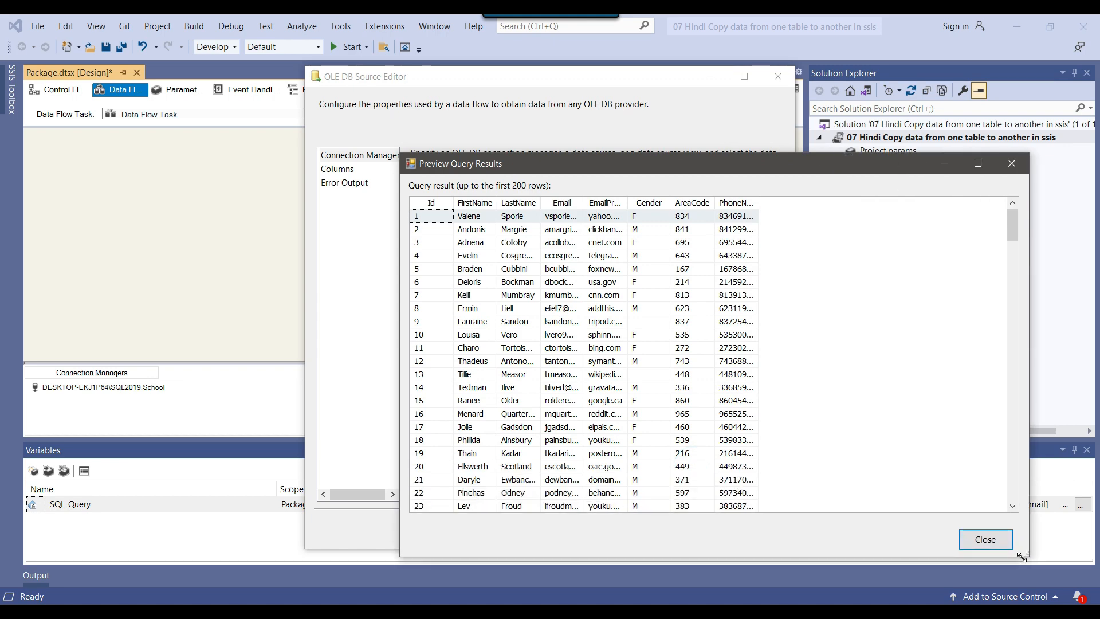
drag(757, 203, 808, 203)
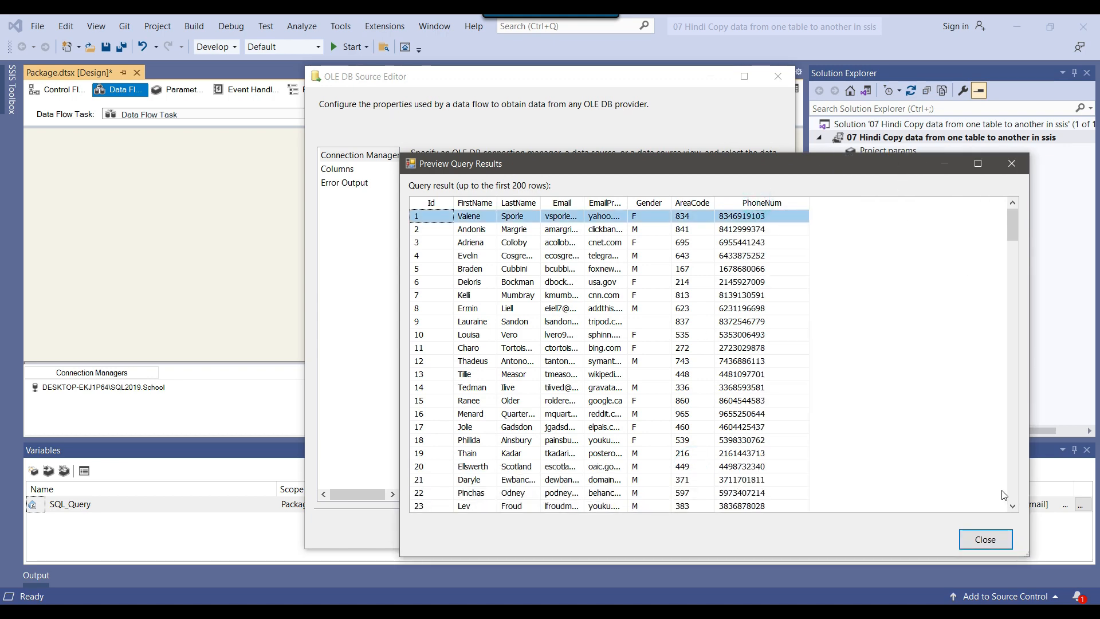
click(985, 539)
Enlarge the available external columns list to review it, and compare it with the PhoneNum line in the SQL command text
click(344, 169)
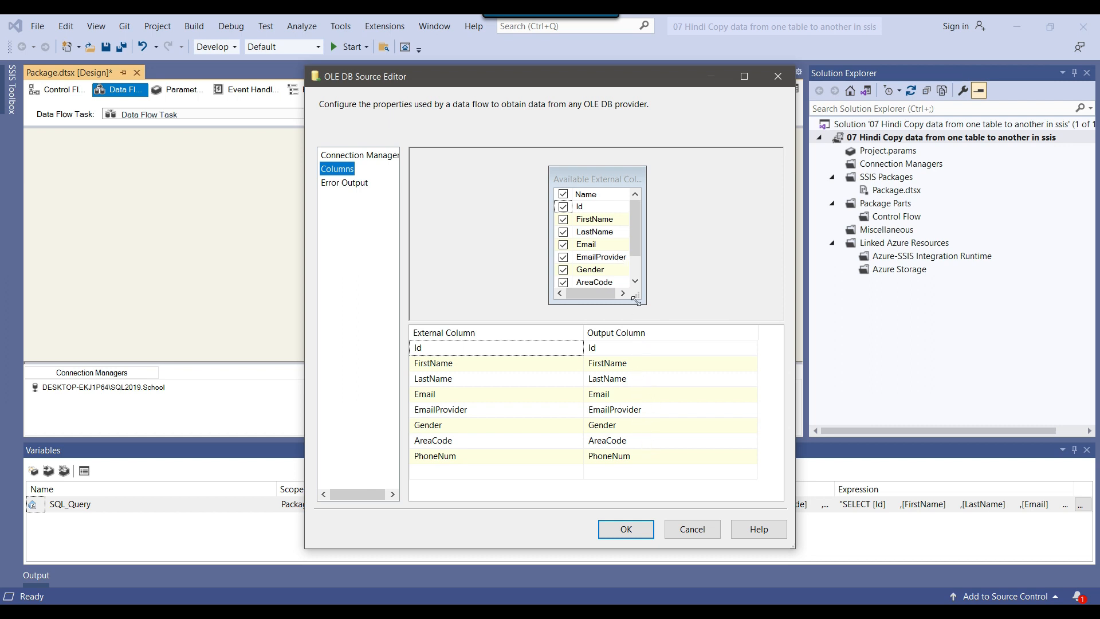
drag(640, 301, 726, 319)
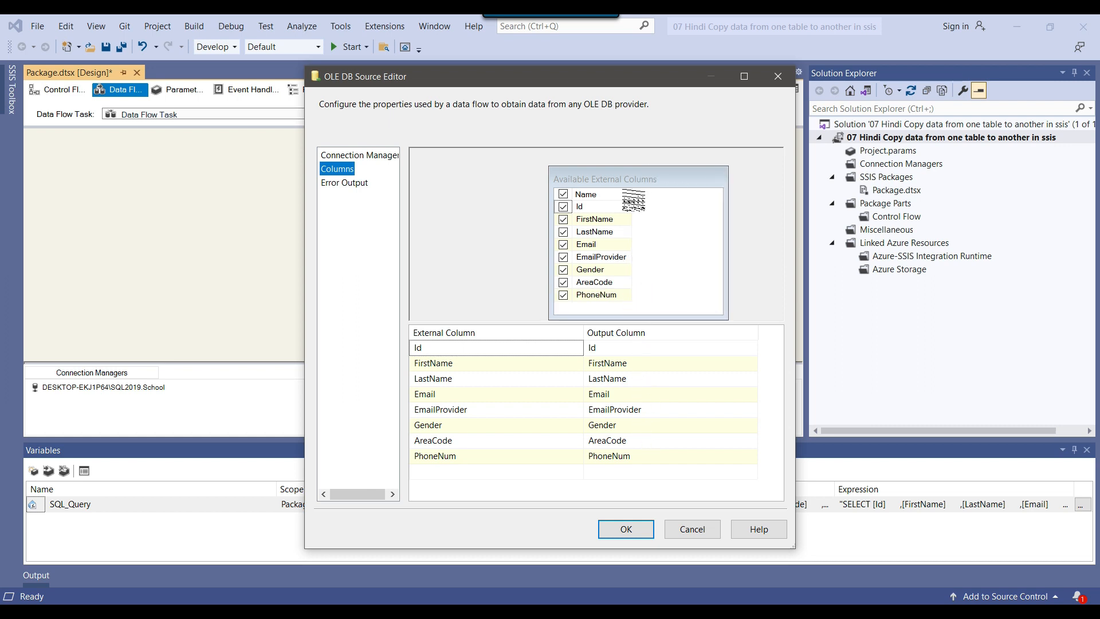
click(635, 194)
drag(636, 196, 680, 196)
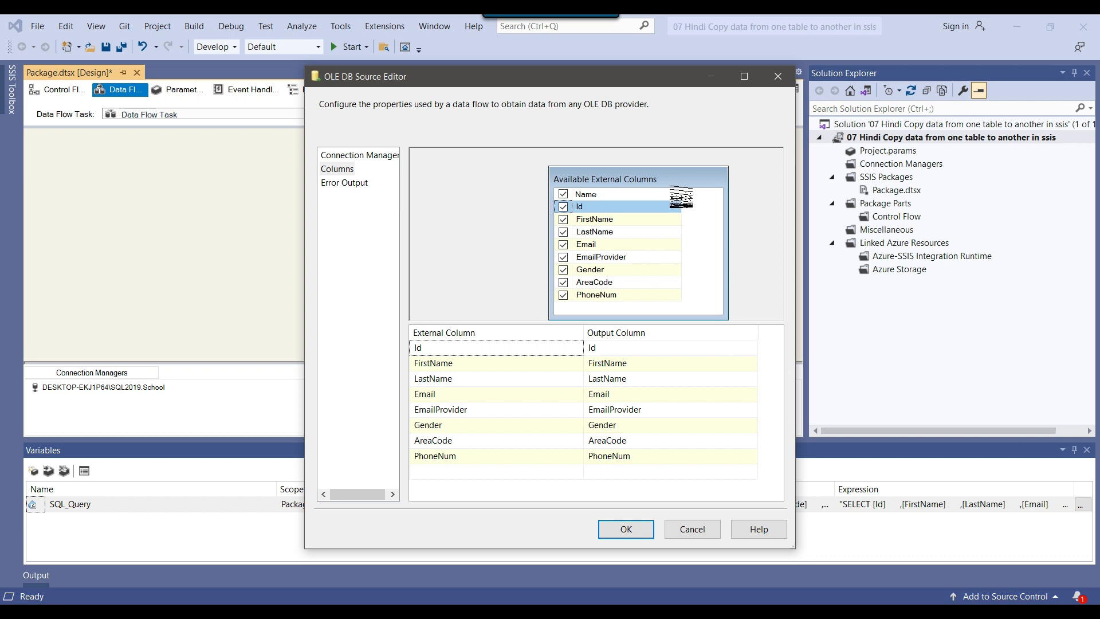
click(346, 156)
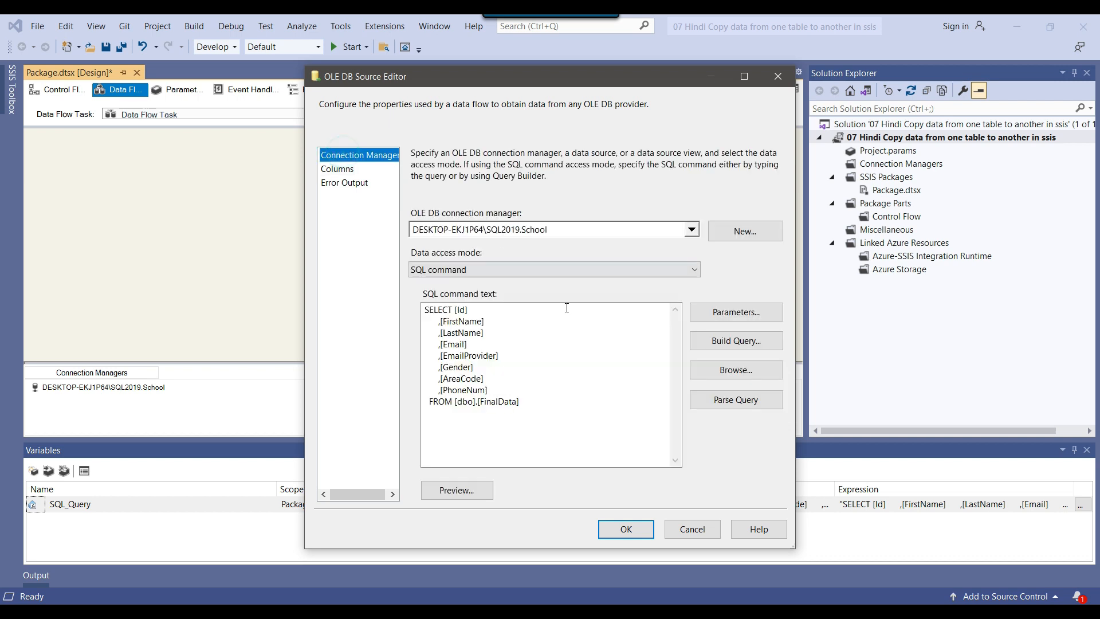
drag(510, 391, 393, 385)
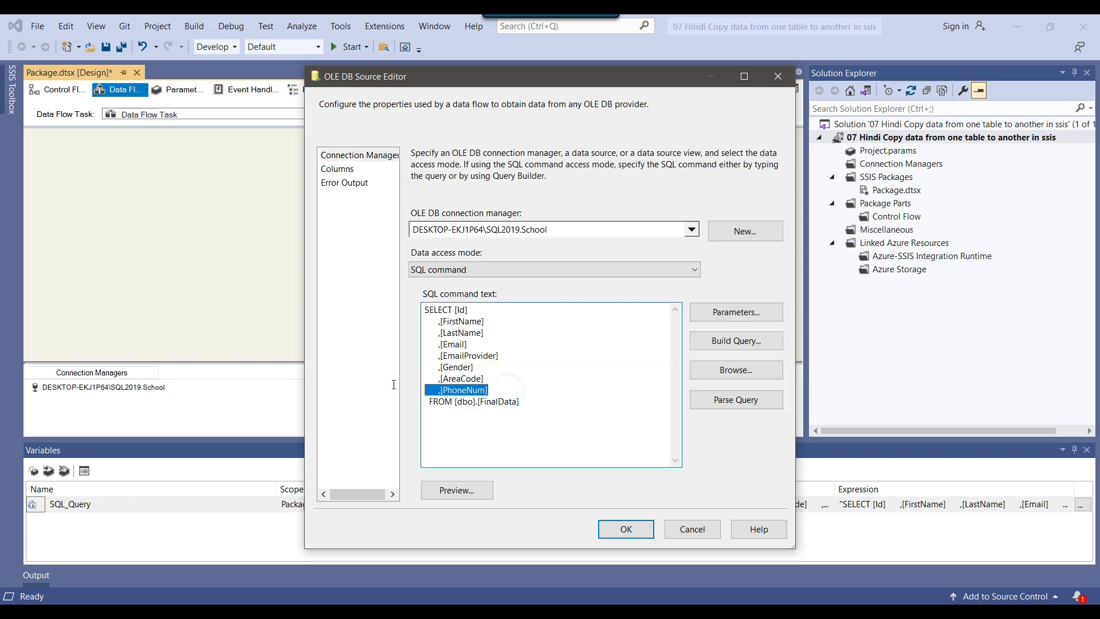
Change the source's data access mode to Table or view and select the [dbo].[FinalData] table
click(503, 269)
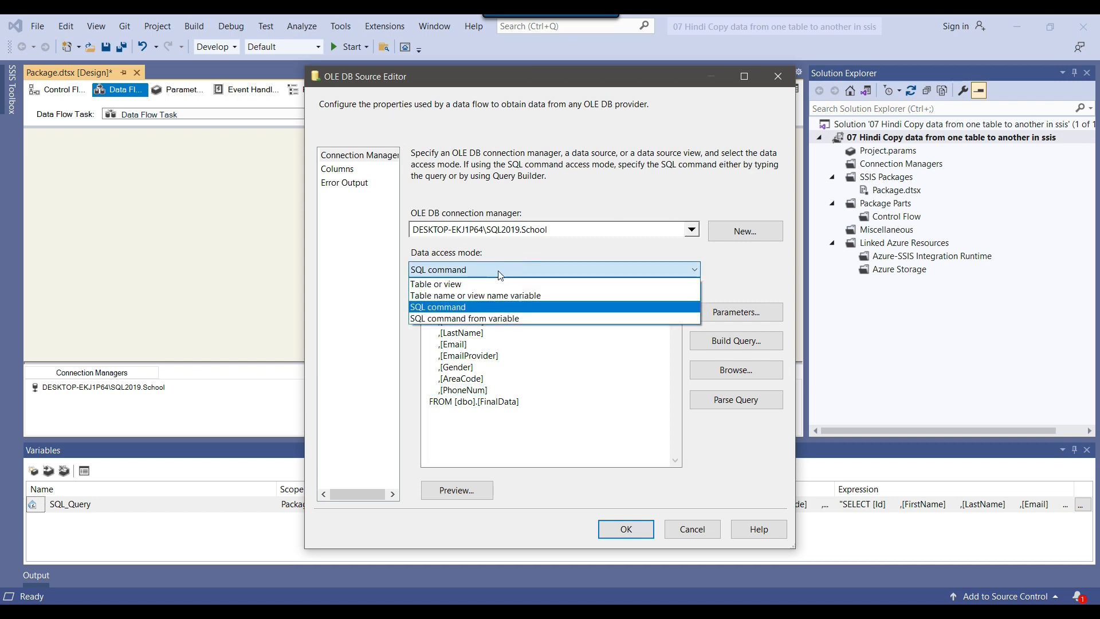
click(466, 282)
click(542, 310)
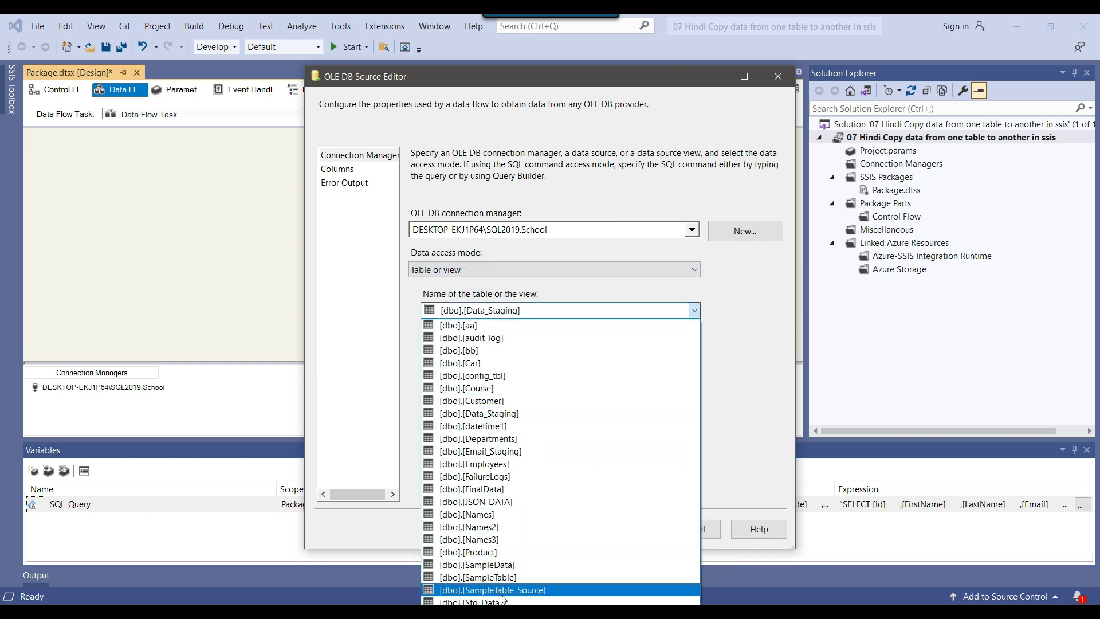
click(504, 490)
Review the source's available external columns for FinalData and return to its connection settings
click(344, 169)
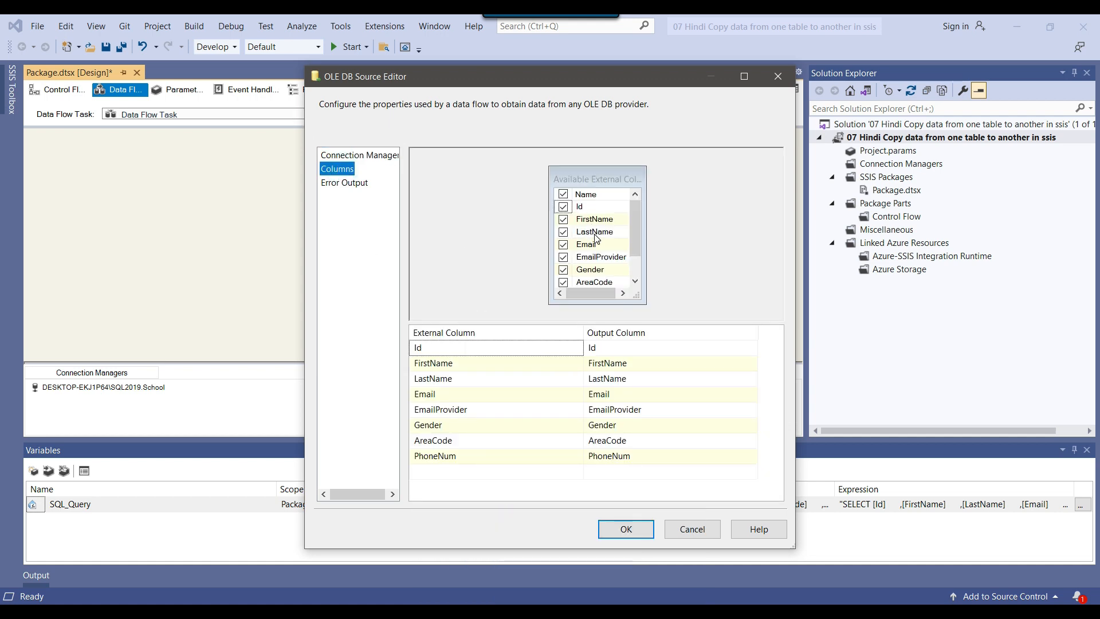
scroll(595, 237, down, 1)
scroll(596, 238, up, 1)
click(350, 155)
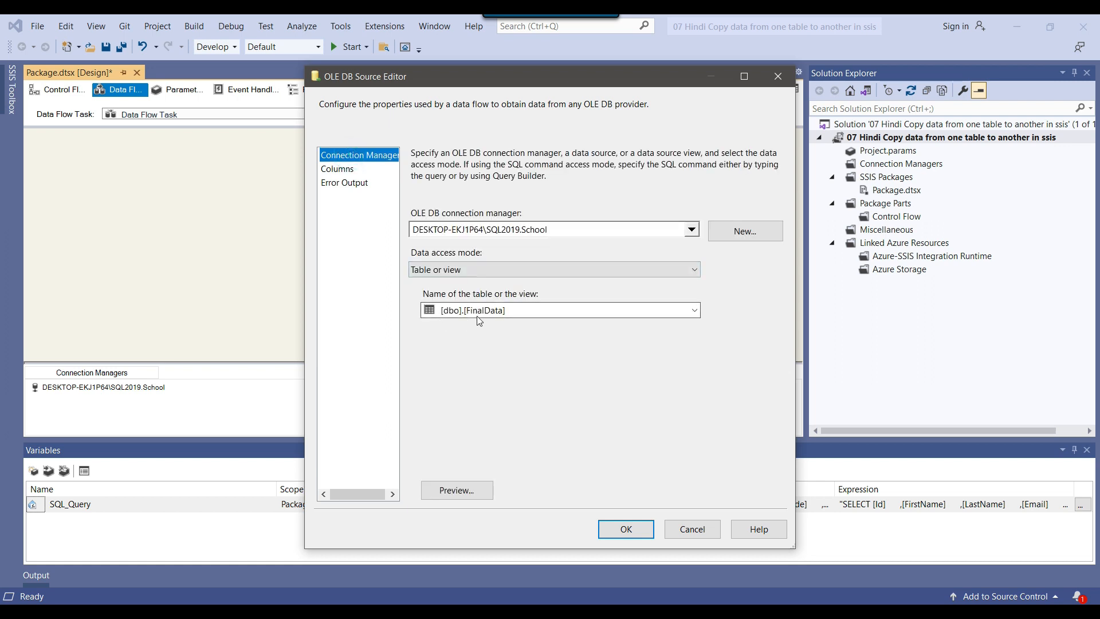
Exclude the PhoneNum column from the source's columns and include it again
click(343, 169)
scroll(594, 252, down, 1)
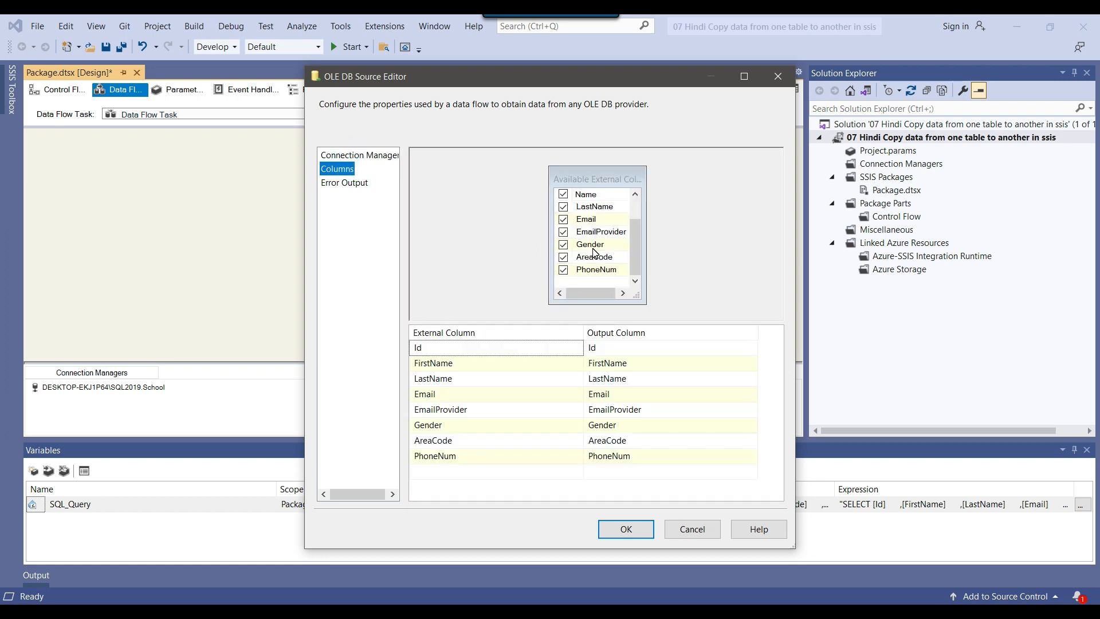
click(564, 270)
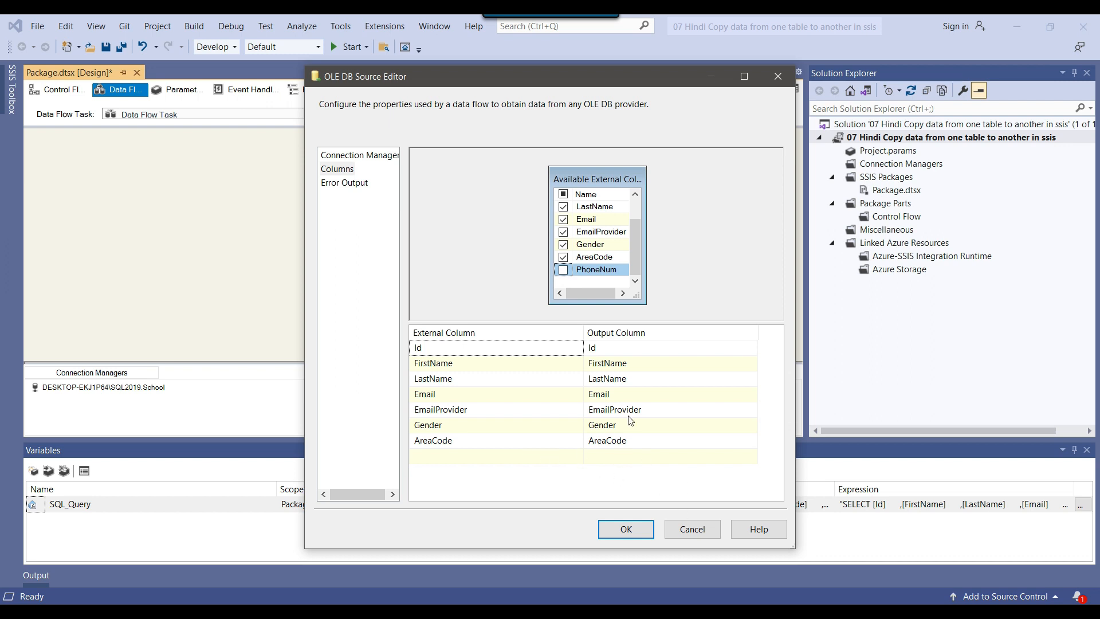
click(565, 271)
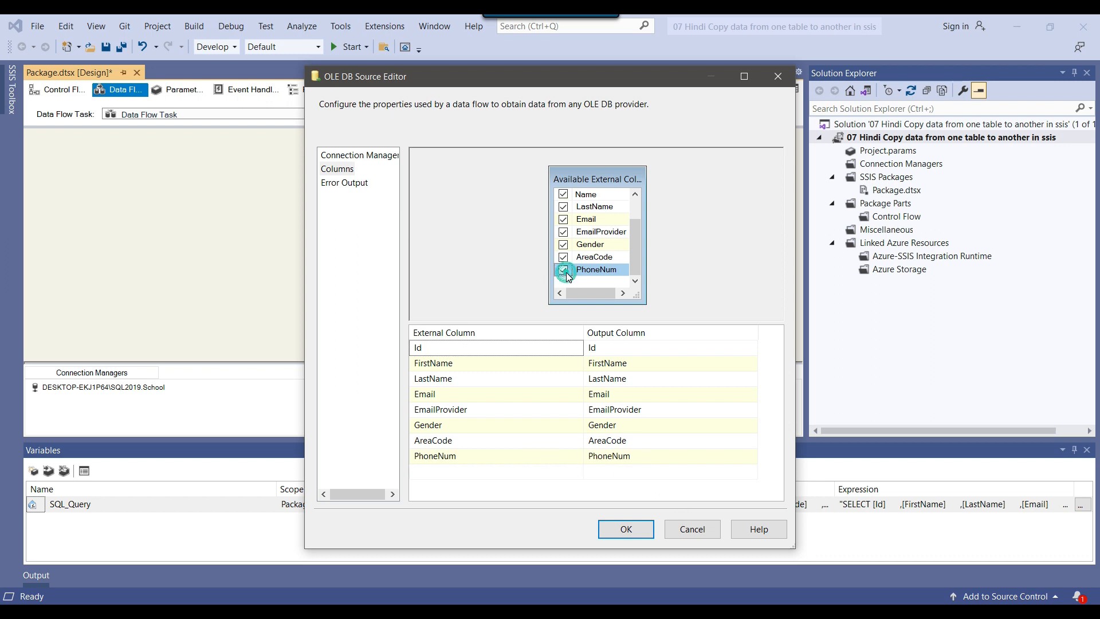
Rename the source's output column for Id to RowId and accept the OLE DB Source settings
click(635, 347)
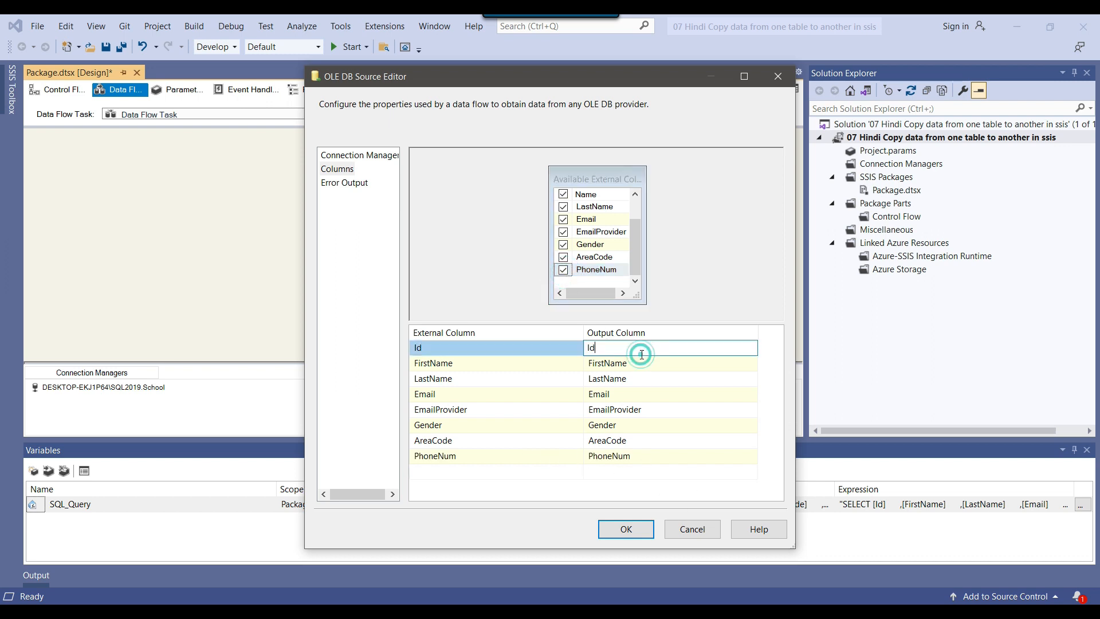
click(642, 364)
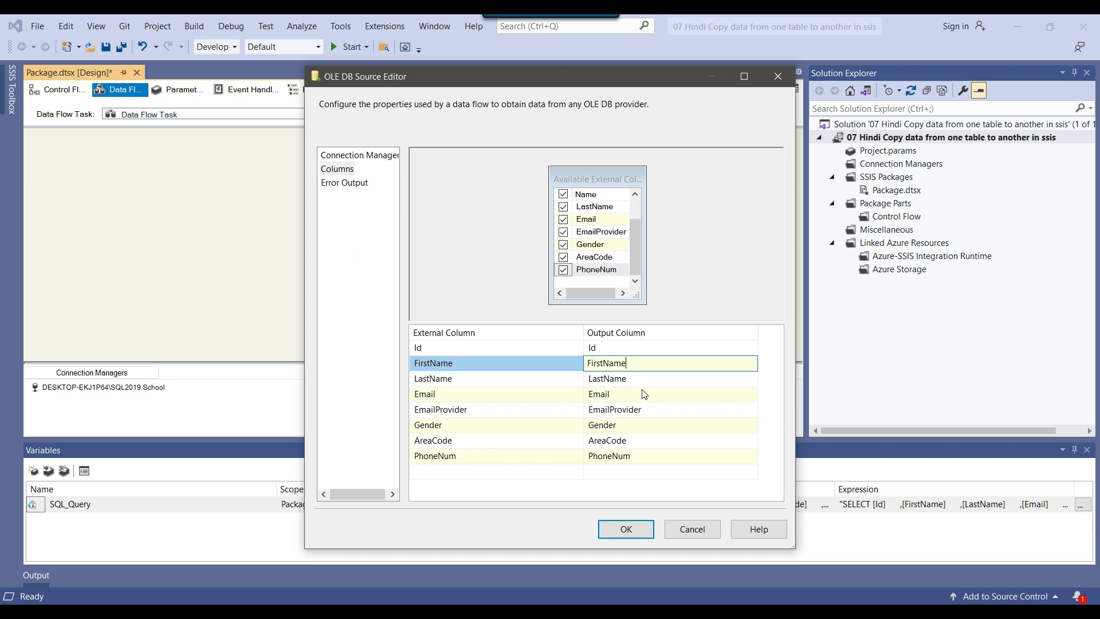
click(607, 346)
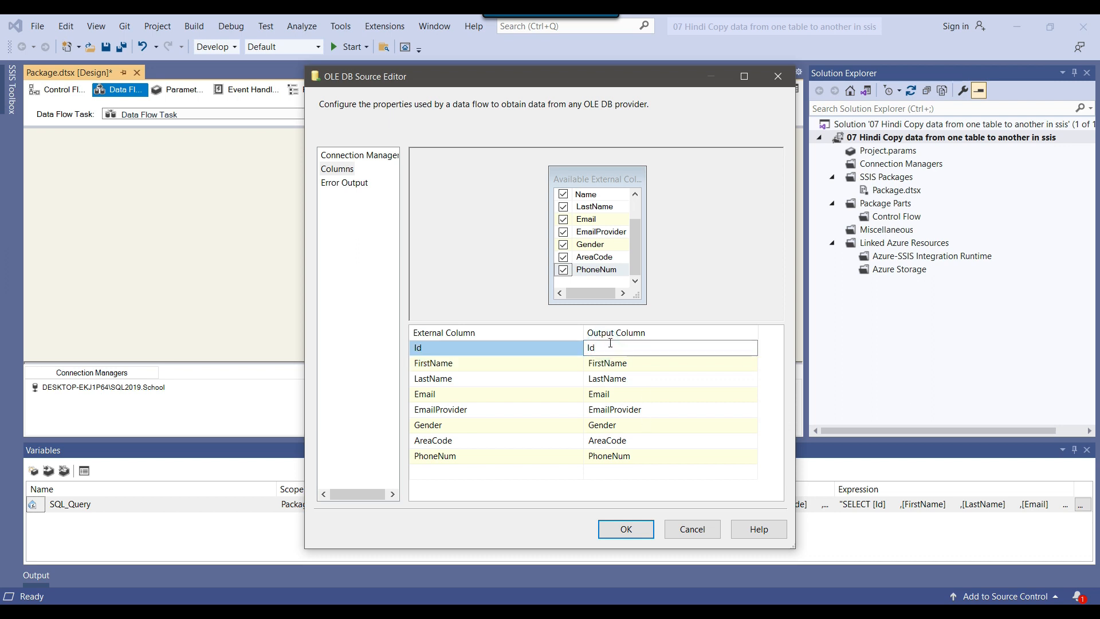
double_click(610, 342)
key(Left)
text(Row)
key(Return)
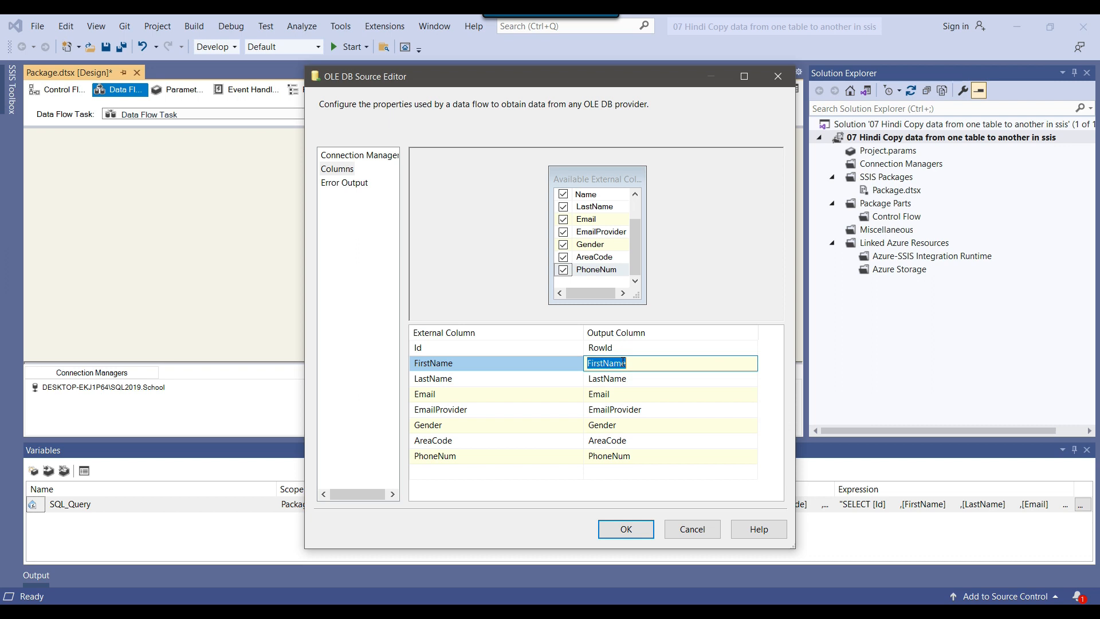
click(624, 348)
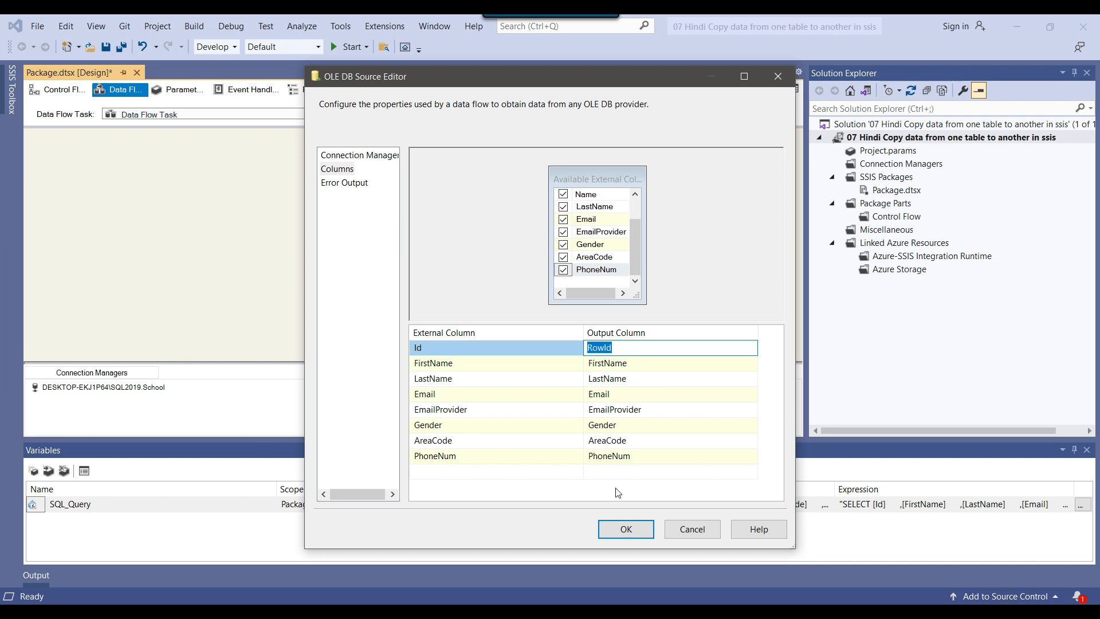
click(619, 348)
drag(626, 348, 572, 347)
click(627, 529)
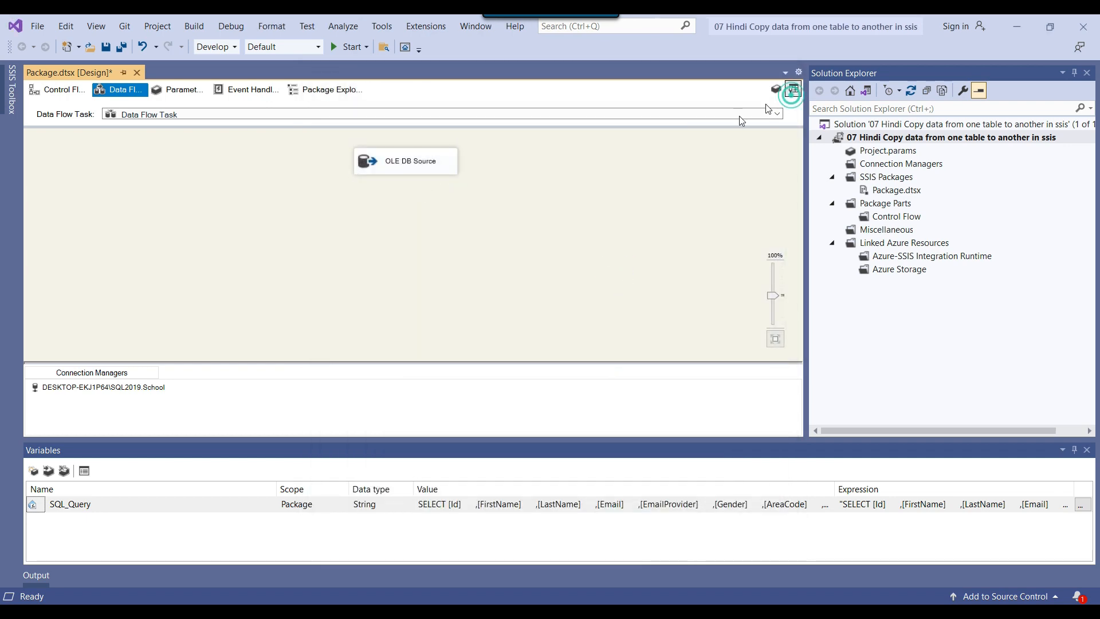
Add a Derived Column transformation below the OLE DB Source and connect the source's data output to it
click(793, 89)
scroll(94, 225, up, 10)
scroll(94, 221, up, 4)
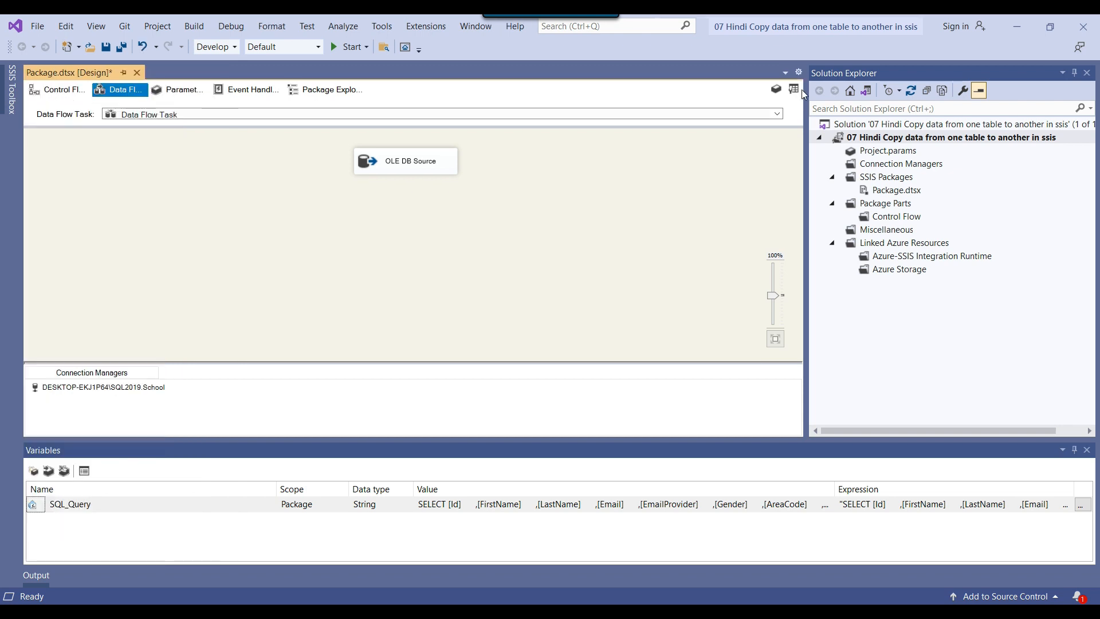
click(799, 88)
drag(47, 242, 356, 218)
click(383, 167)
drag(414, 192, 404, 237)
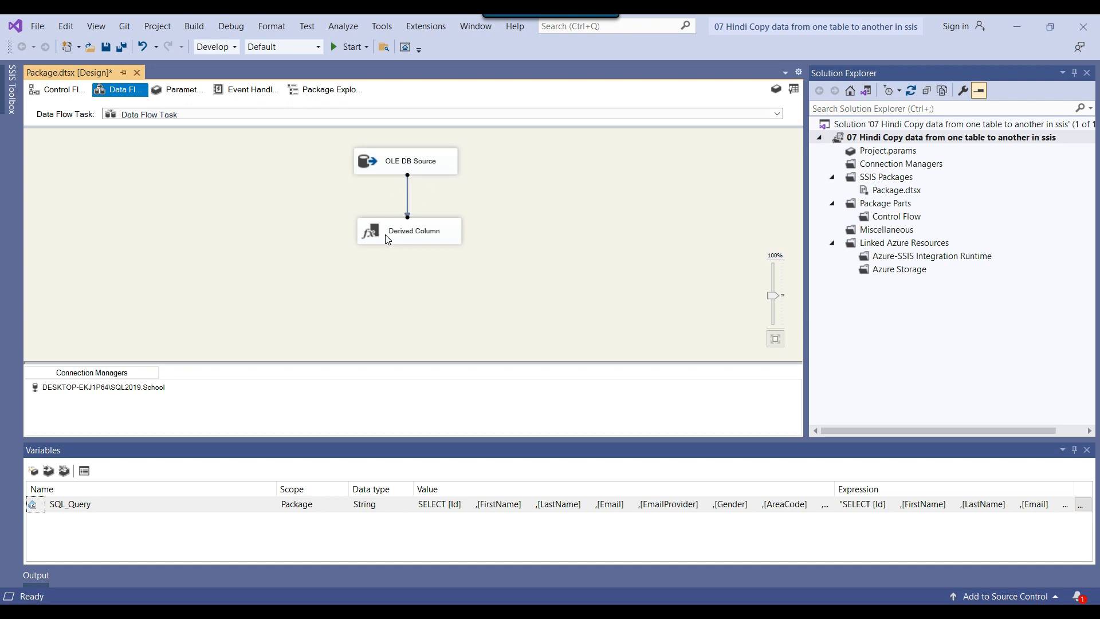
Check the input columns in the Derived Column editor, cancel it, and delete the transformation
double_click(375, 231)
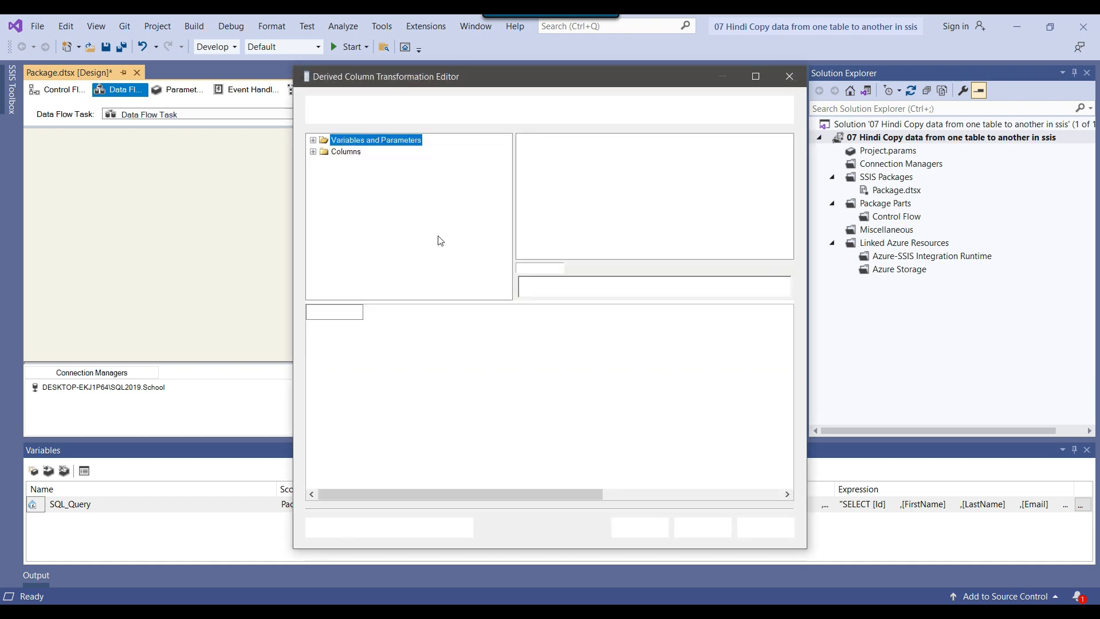
click(312, 152)
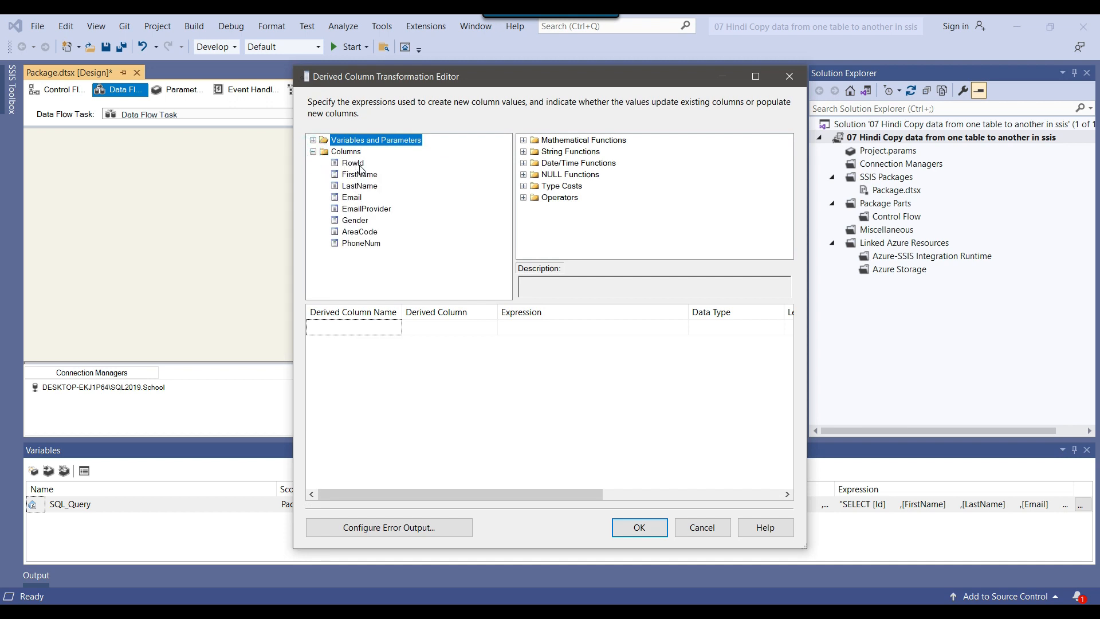
click(359, 165)
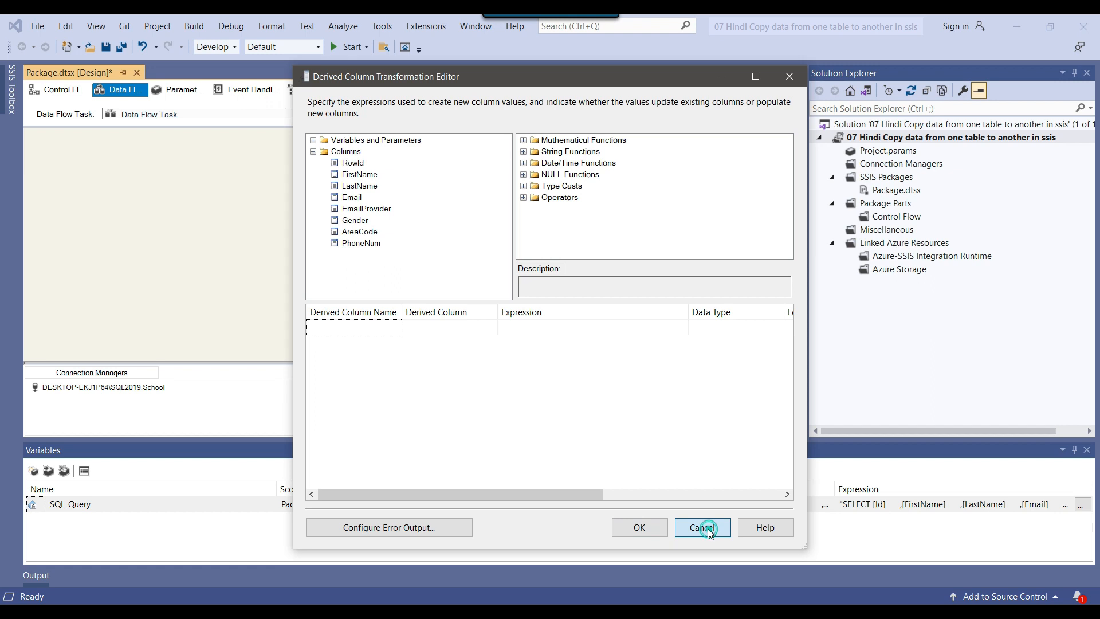
click(701, 526)
key(Delete)
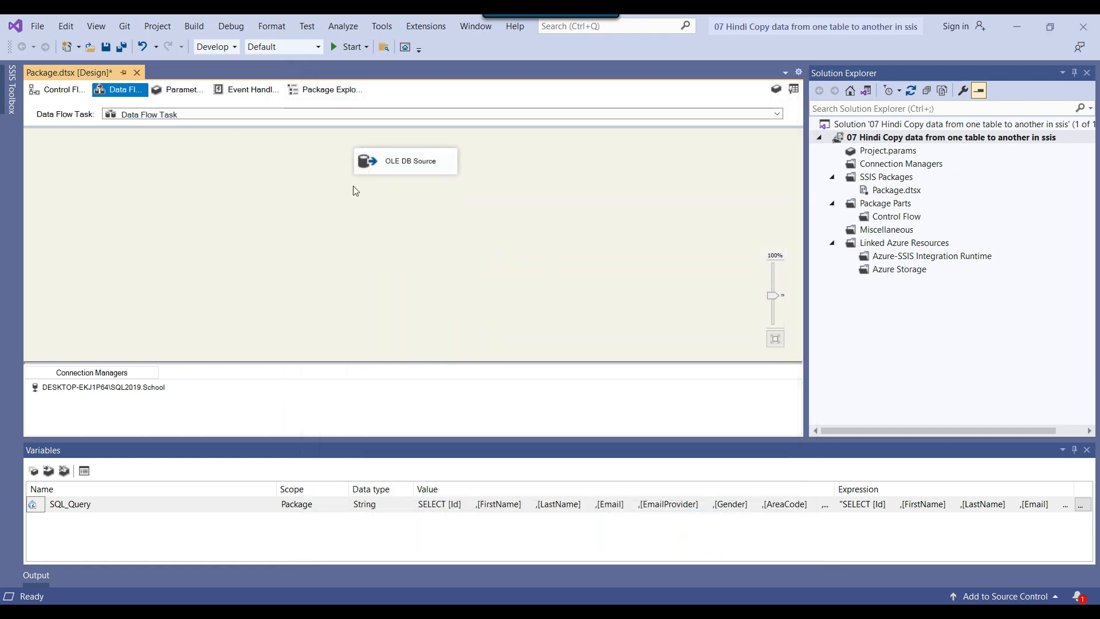
Run the package with only the OLE DB Source in the data flow, and stop debugging
drag(314, 150, 546, 193)
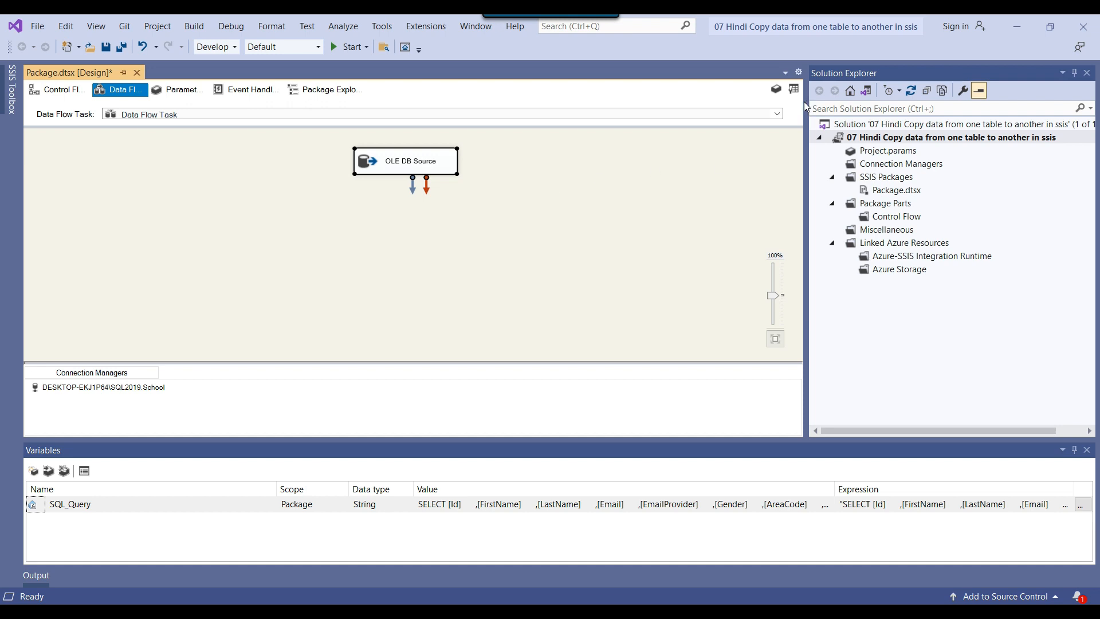
click(274, 188)
click(345, 47)
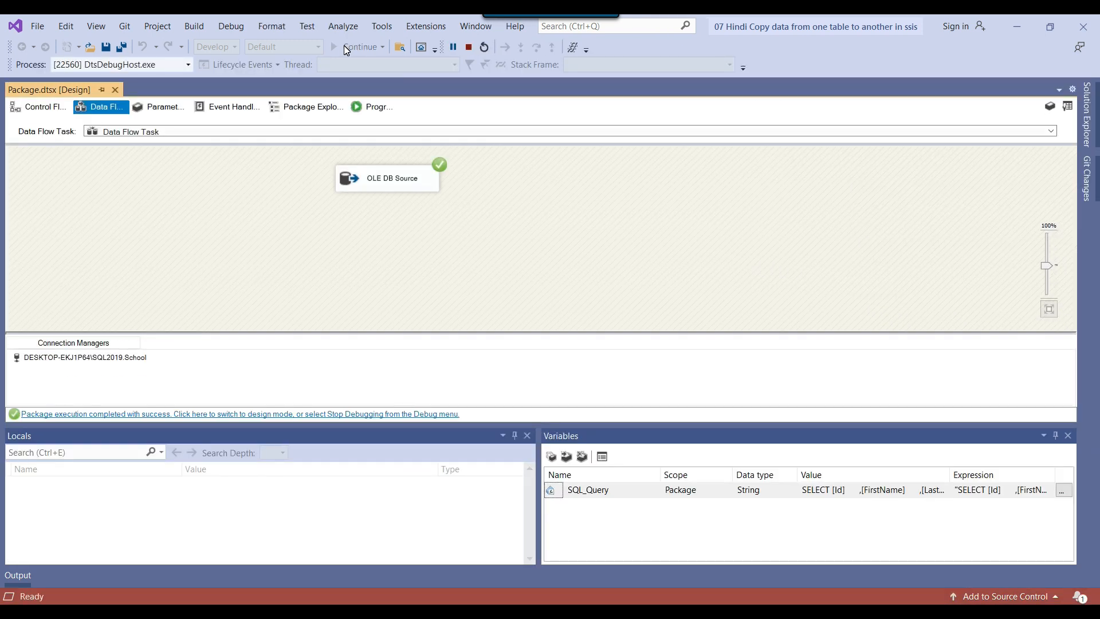
click(469, 47)
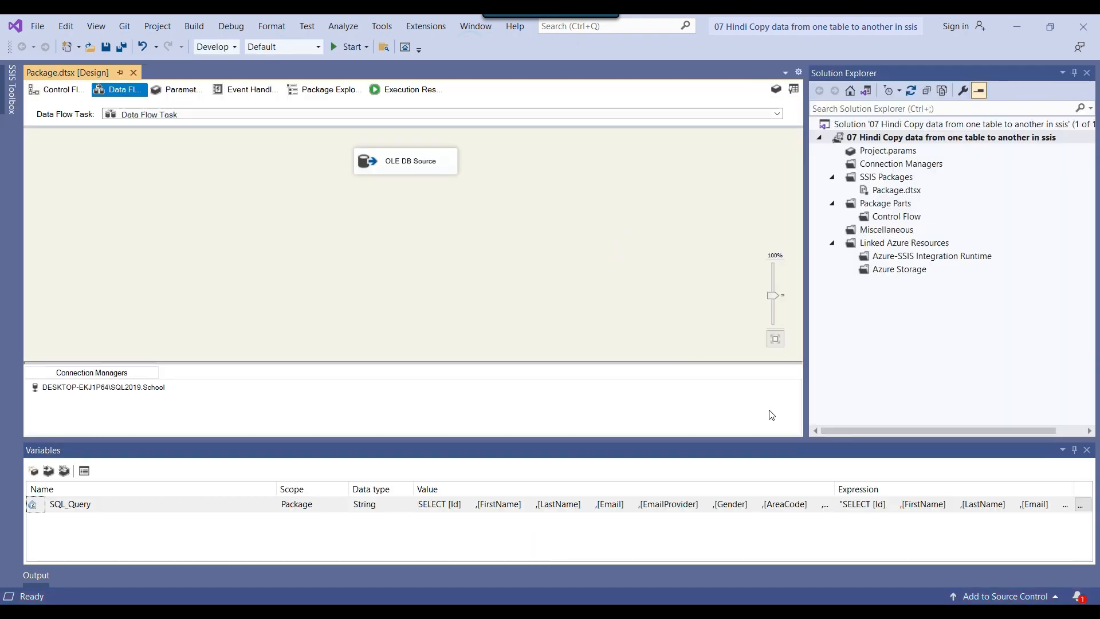
Add an OLE DB Destination to the data flow below the OLE DB Source
click(793, 89)
scroll(92, 352, down, 6)
scroll(90, 350, down, 7)
drag(78, 391, 364, 258)
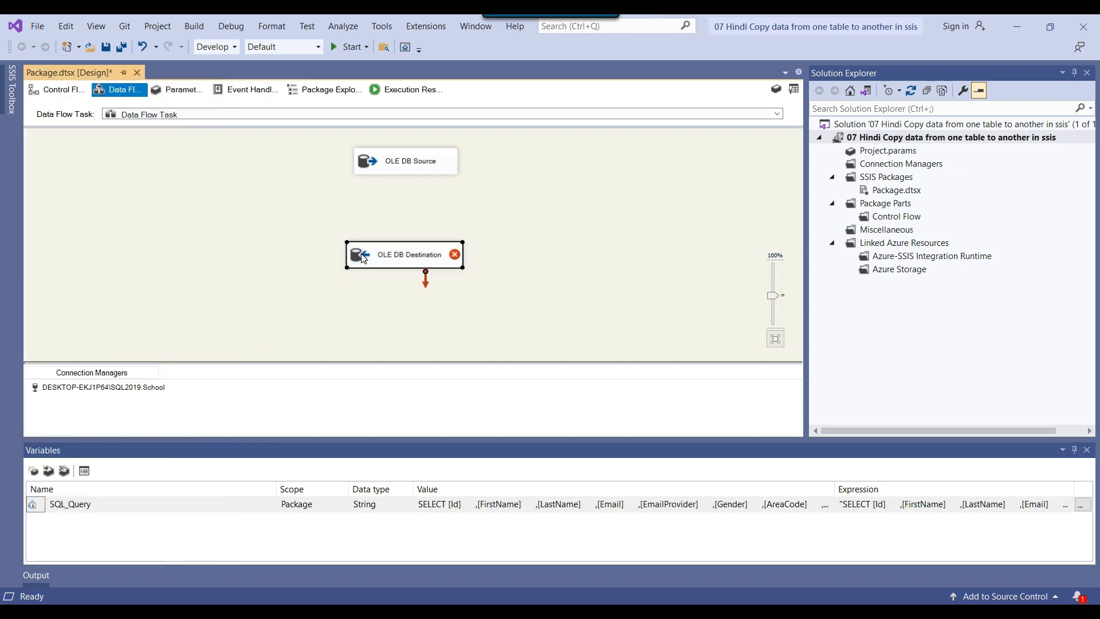
Connect the OLE DB Source's data output to the OLE DB Destination
click(403, 163)
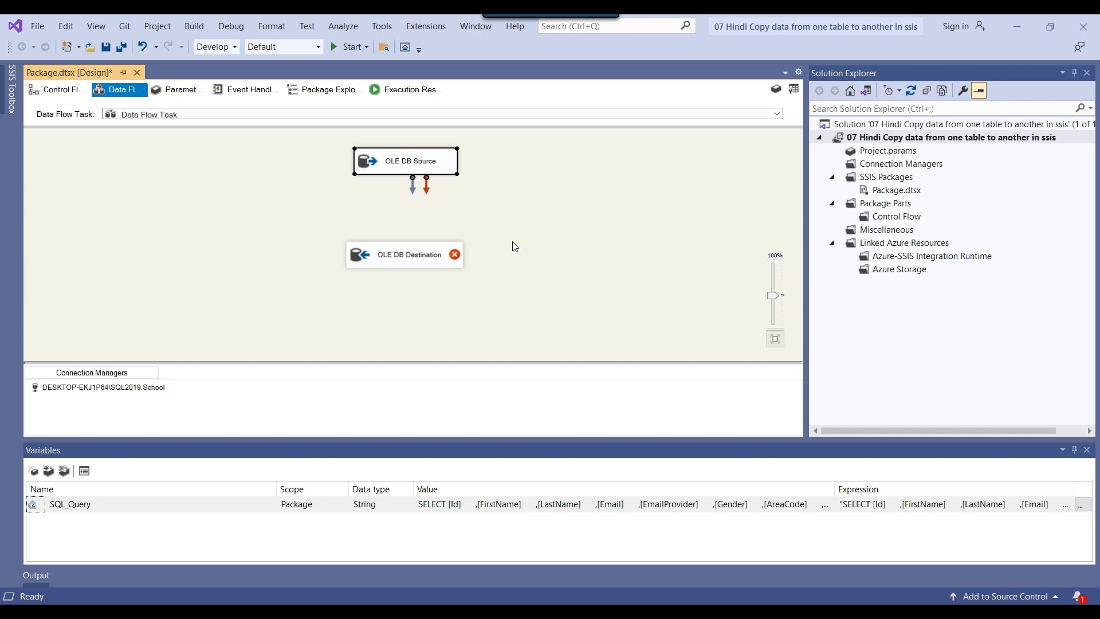
click(373, 258)
click(406, 168)
drag(412, 191, 403, 253)
drag(400, 258, 400, 258)
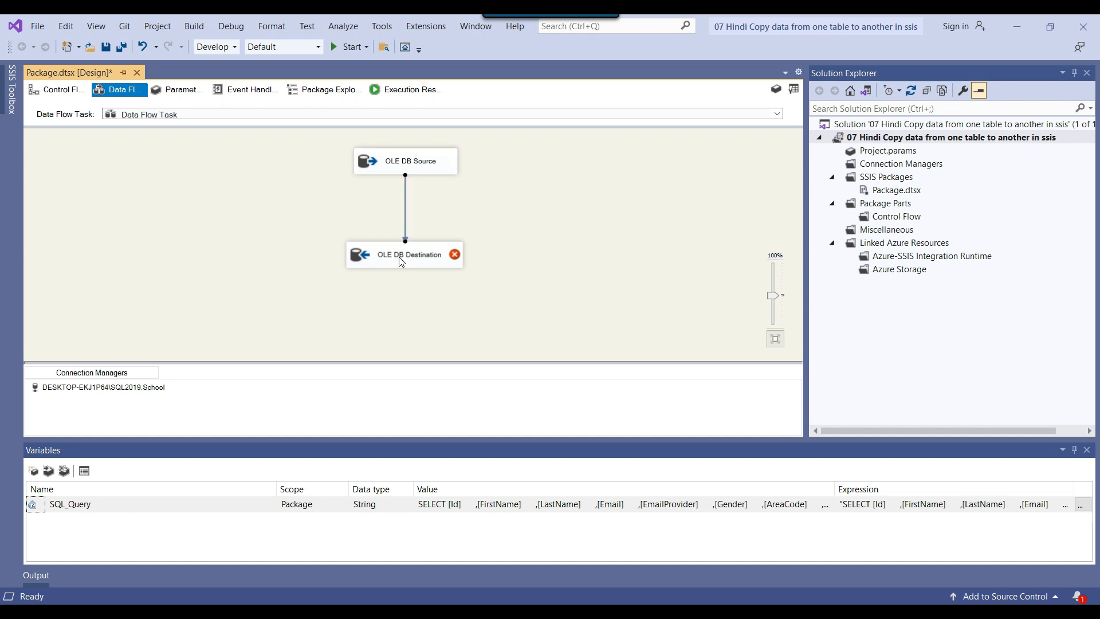
right_click(412, 259)
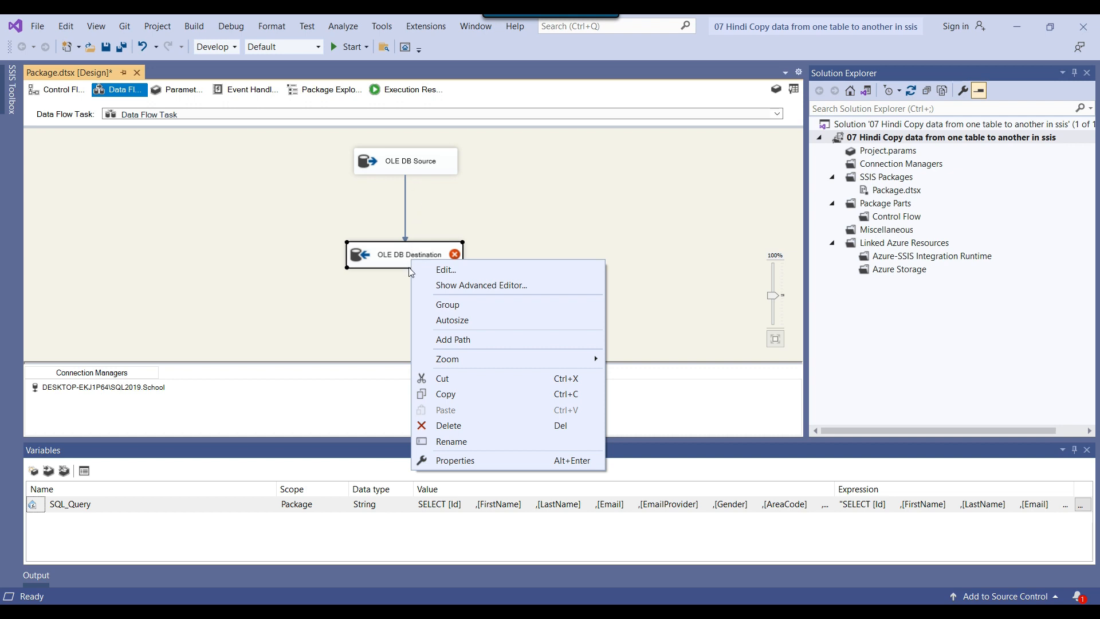
click(449, 275)
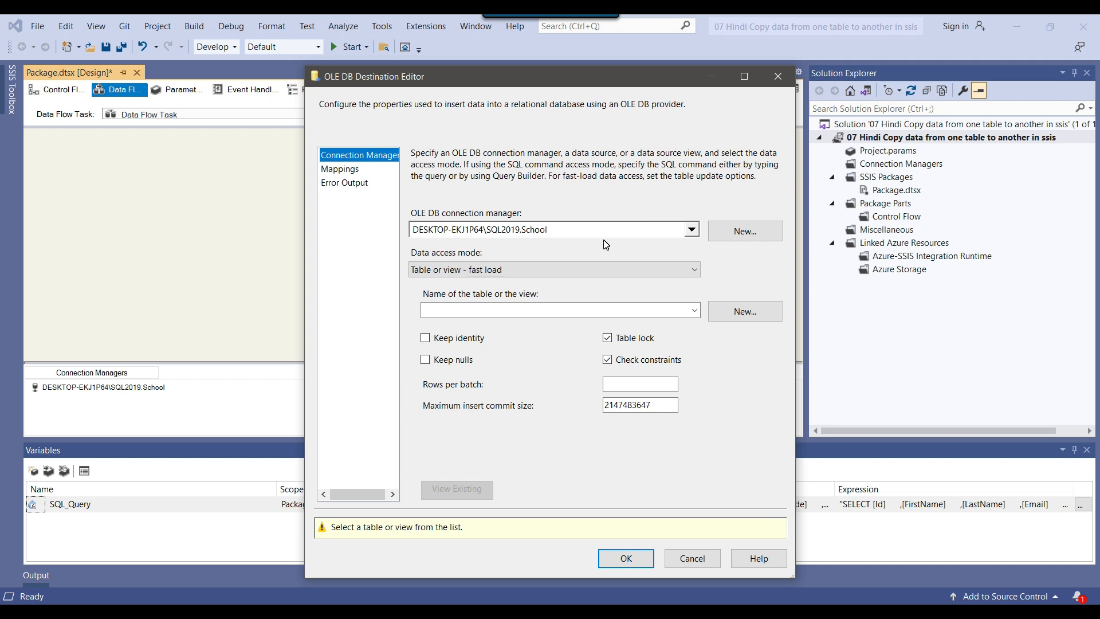
drag(523, 78, 675, 66)
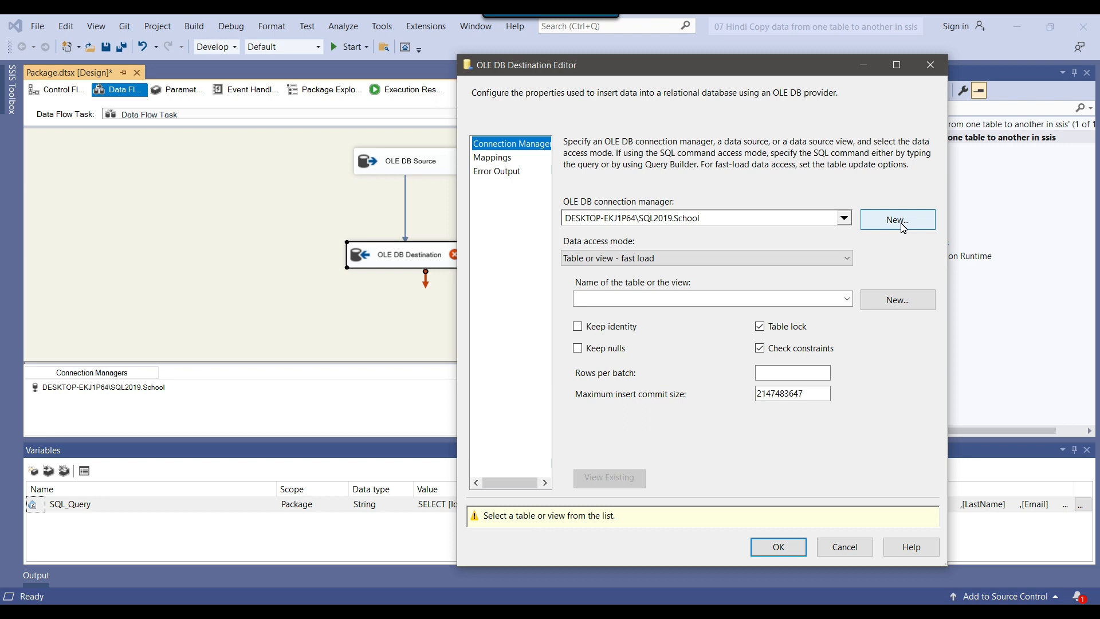
click(846, 546)
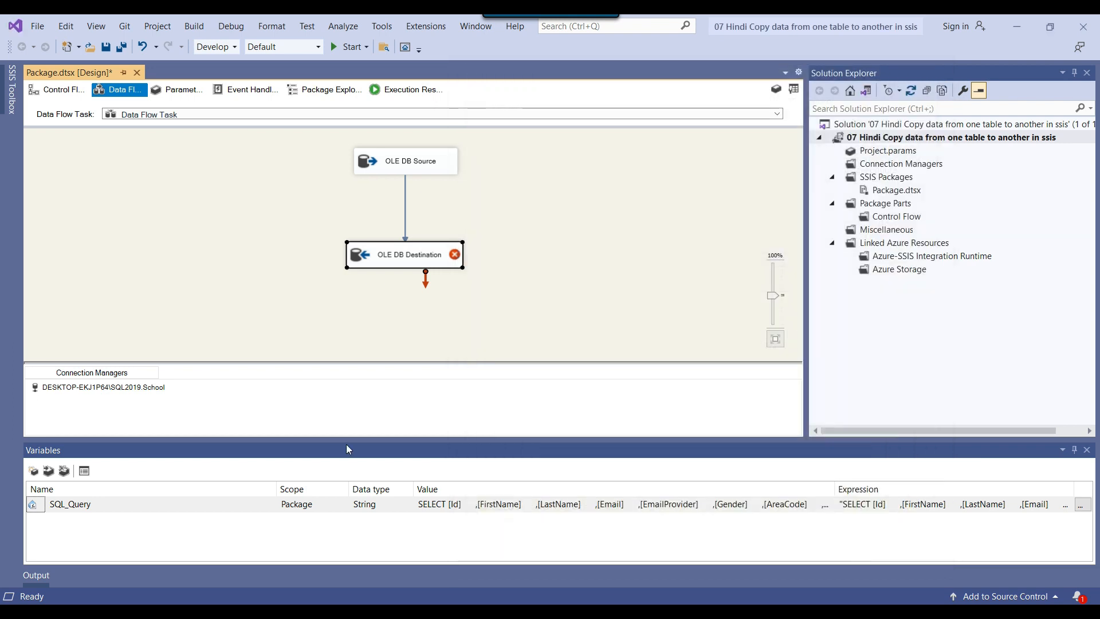
Start a new OLE DB connection and copy the SQL2017 instance's name from its server properties in SQL Server Management Studio
right_click(258, 406)
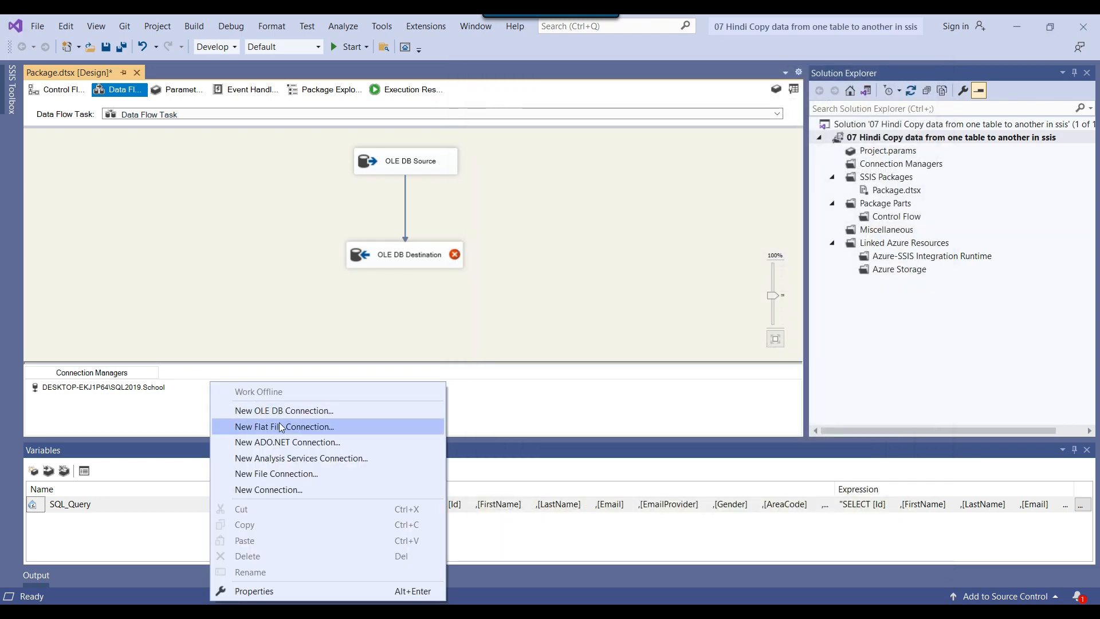
click(273, 411)
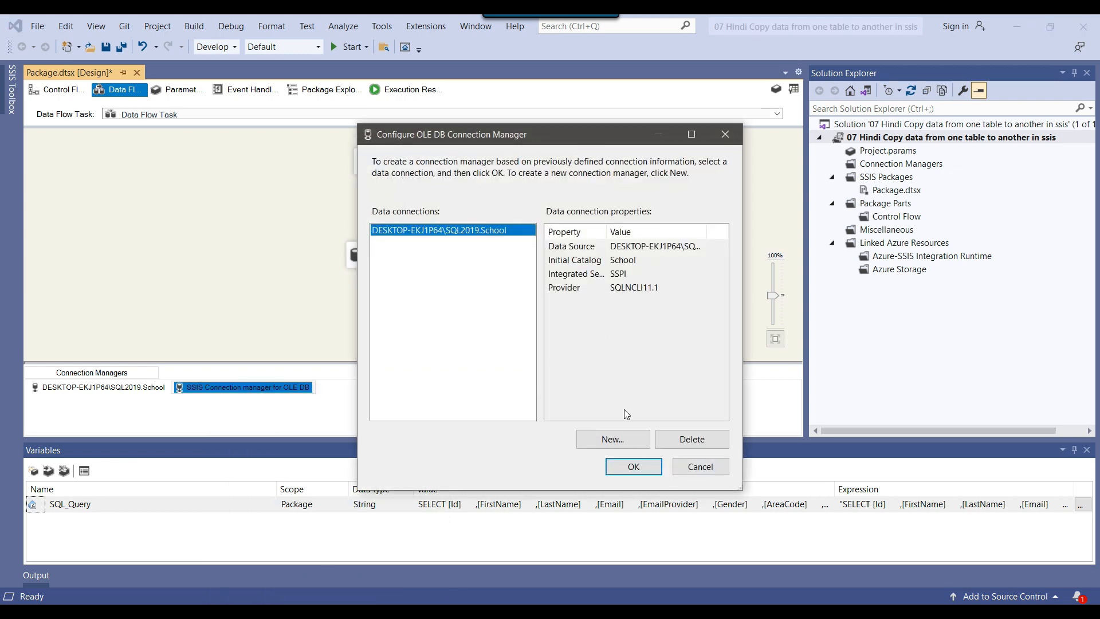
click(614, 438)
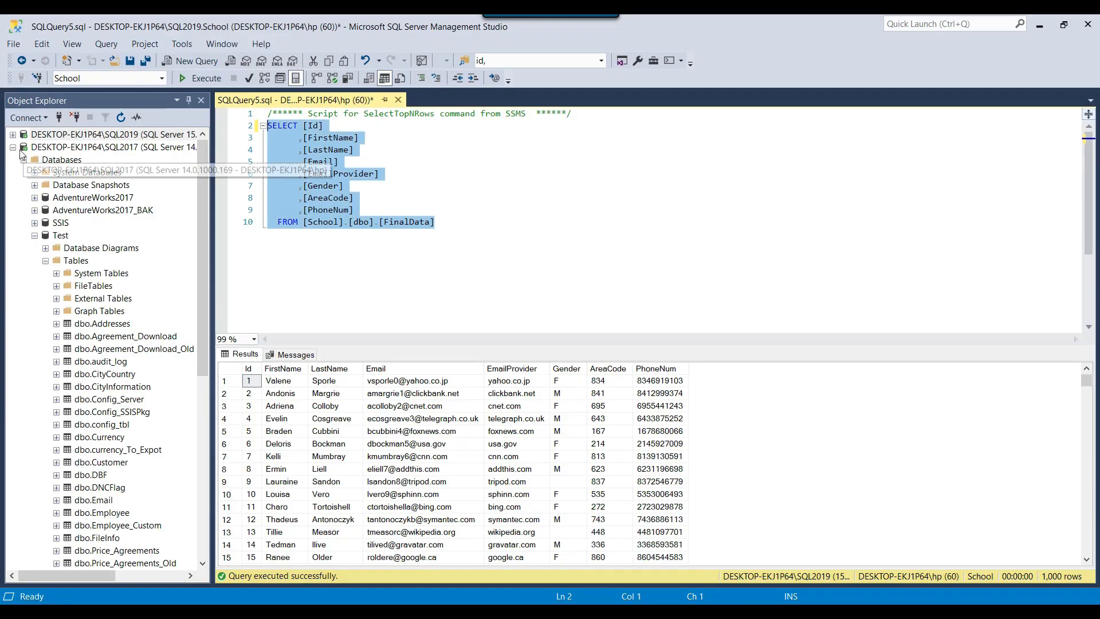
click(13, 134)
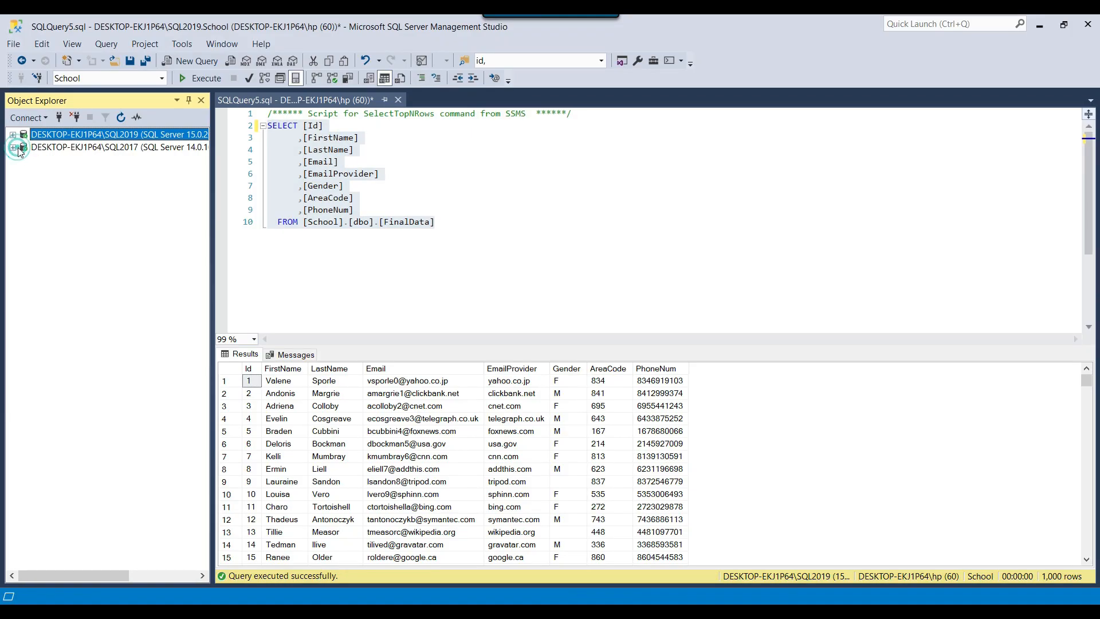
click(18, 148)
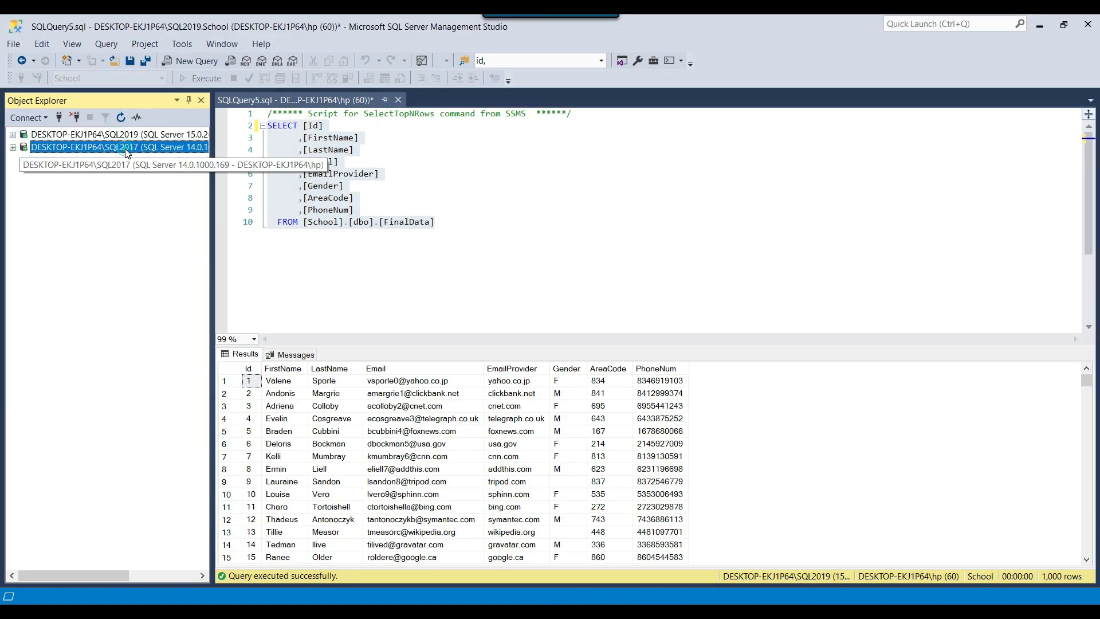
click(12, 148)
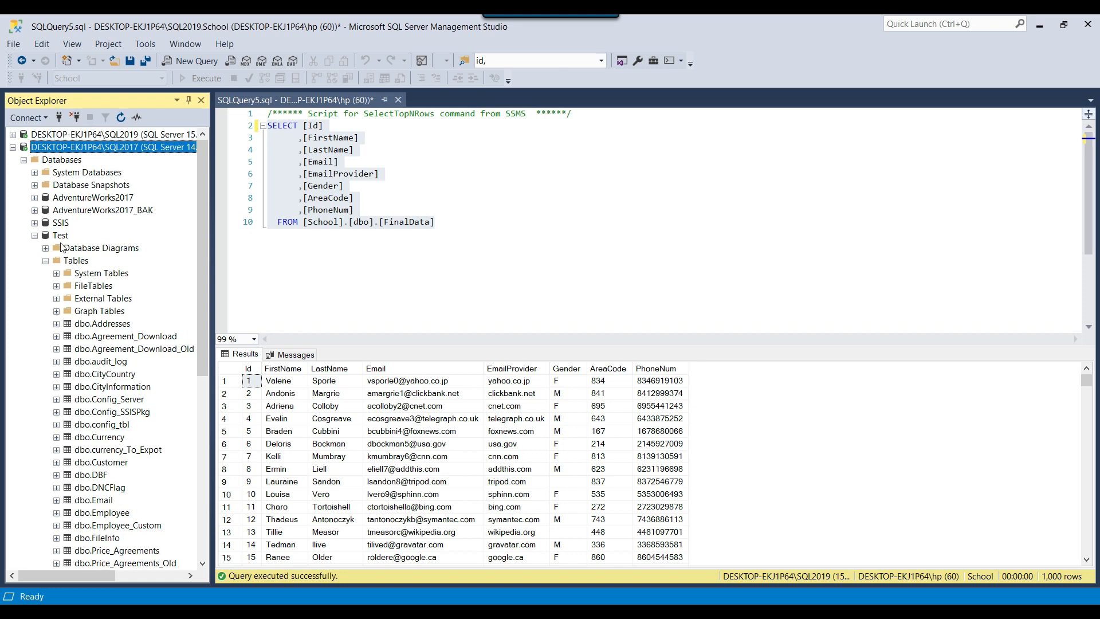
click(60, 236)
right_click(99, 152)
click(143, 403)
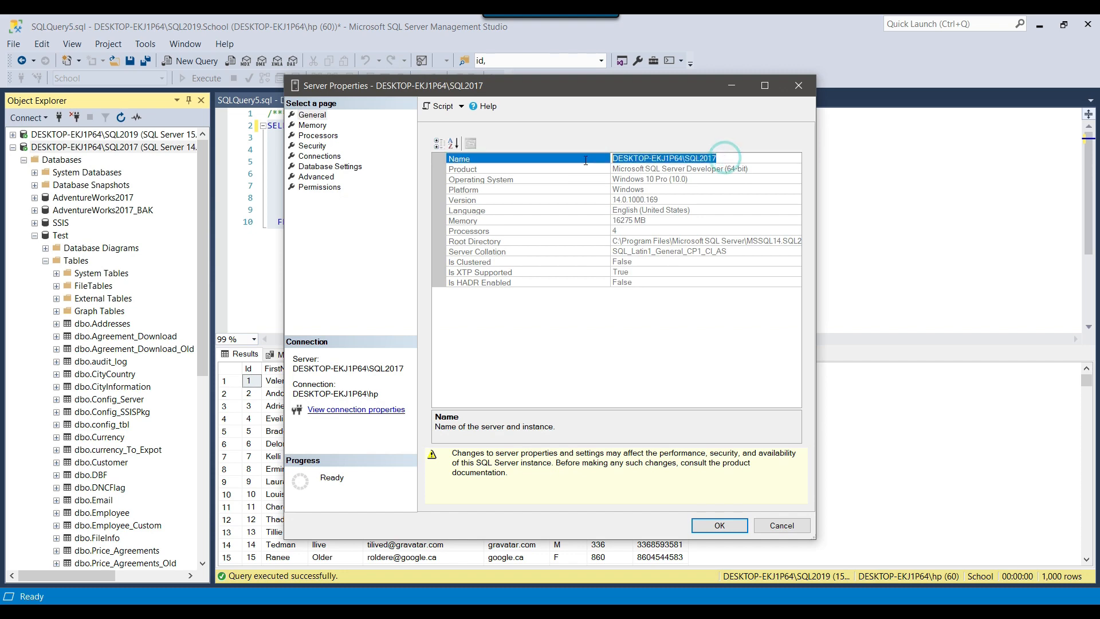
click(781, 525)
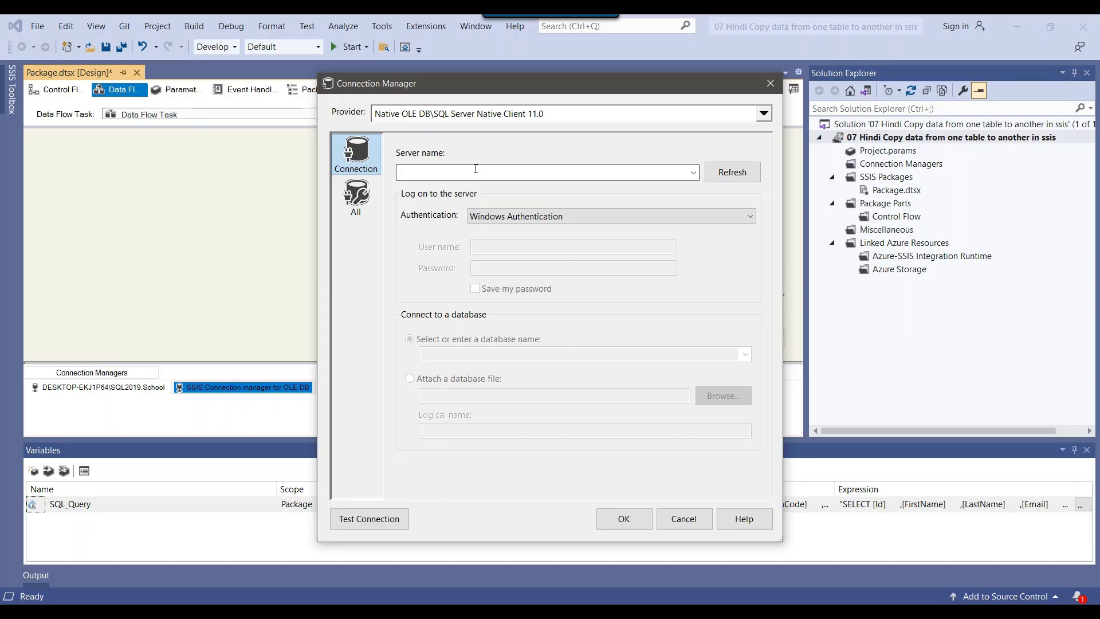
Create the OLE DB connection to server DESKTOP-EKJ1P64\SQL2017 and database Test, testing the connection before saving it
click(475, 170)
text(DESKTOP-EKJ1P64\SQL2017)
click(747, 354)
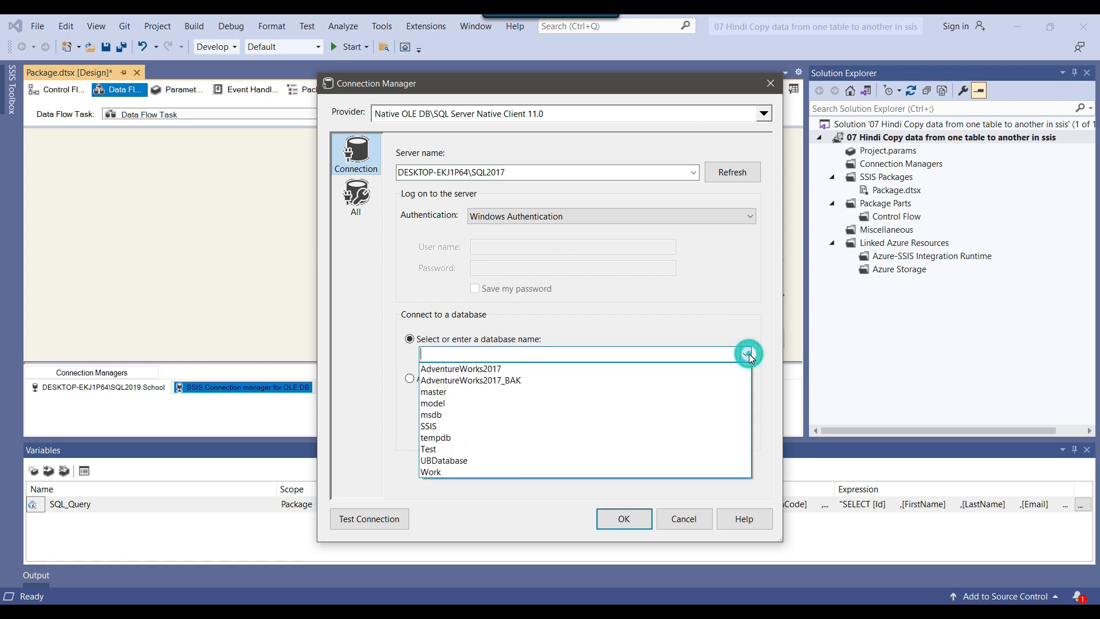
click(451, 448)
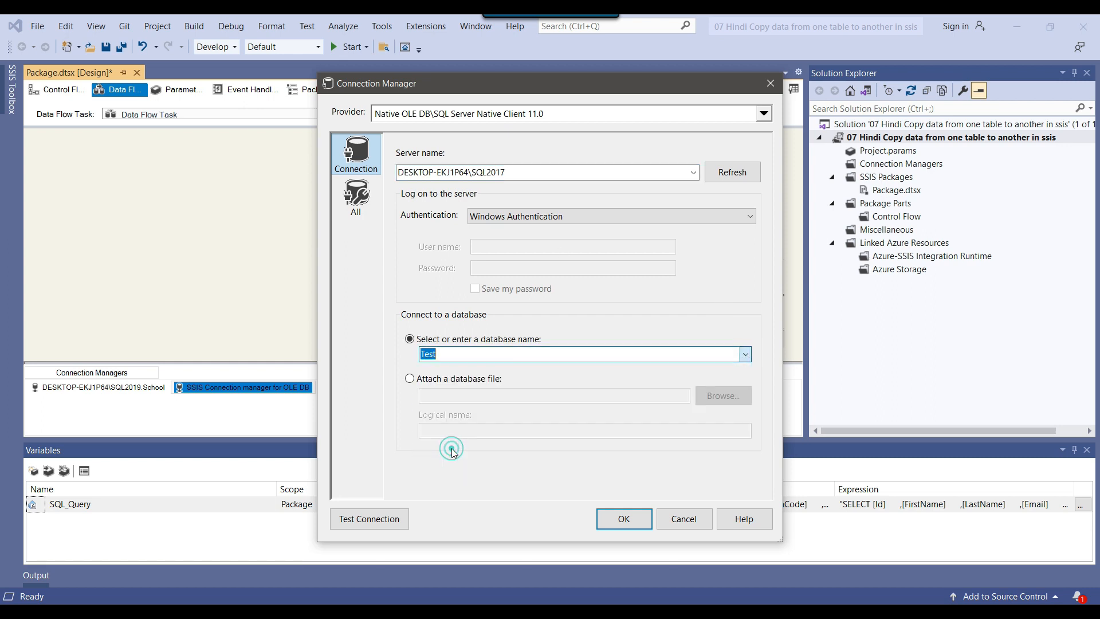
click(369, 519)
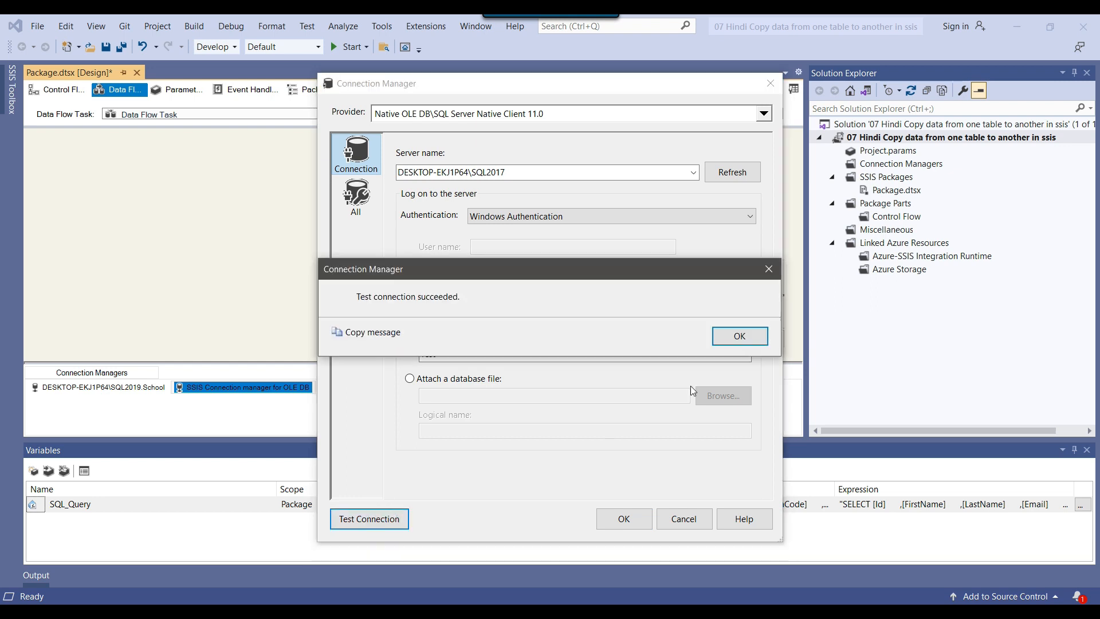
click(751, 337)
click(624, 518)
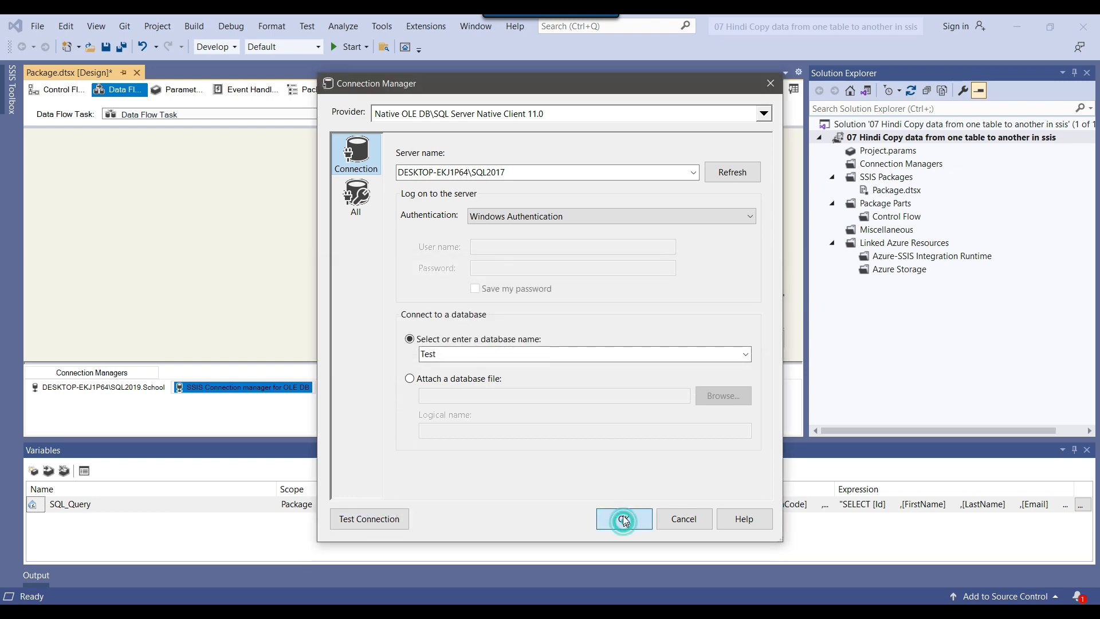
click(634, 466)
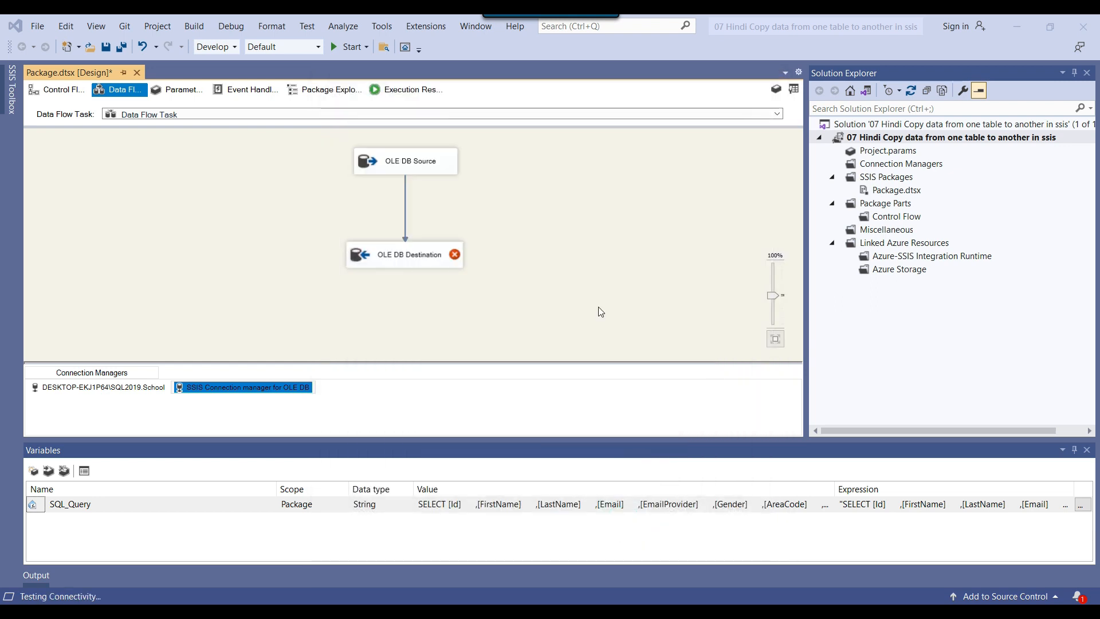
Edit the OLE DB Destination to use the DESKTOP-EKJ1P64\SQL2017.Test connection manager and select the [dbo].[Addresses] table
right_click(404, 254)
click(217, 413)
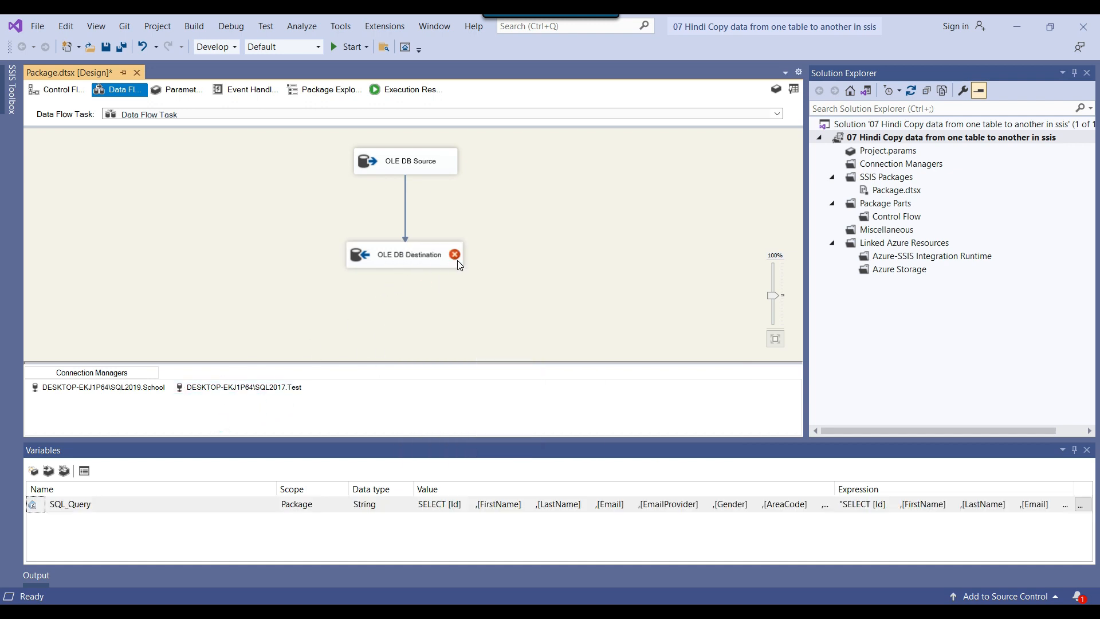
click(381, 256)
right_click(377, 256)
click(416, 266)
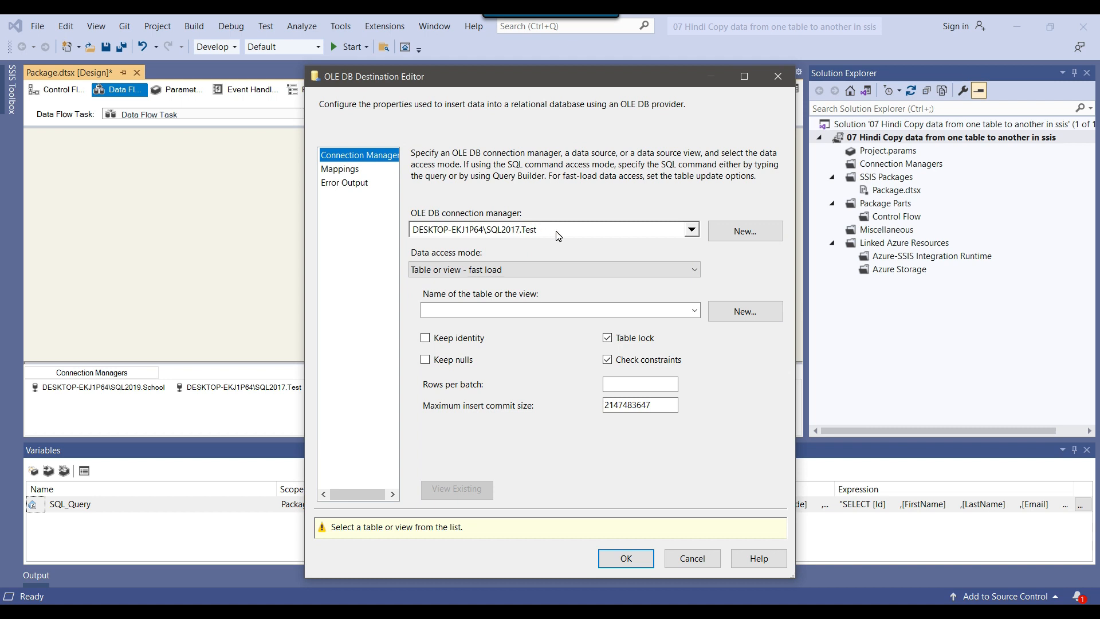
click(556, 232)
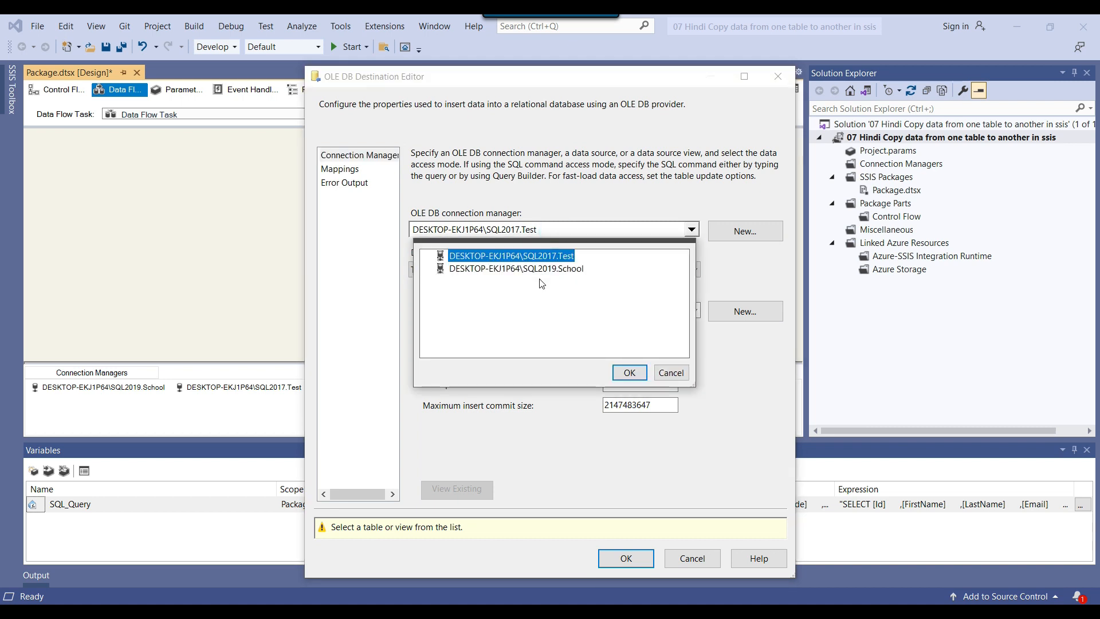
click(544, 269)
click(547, 256)
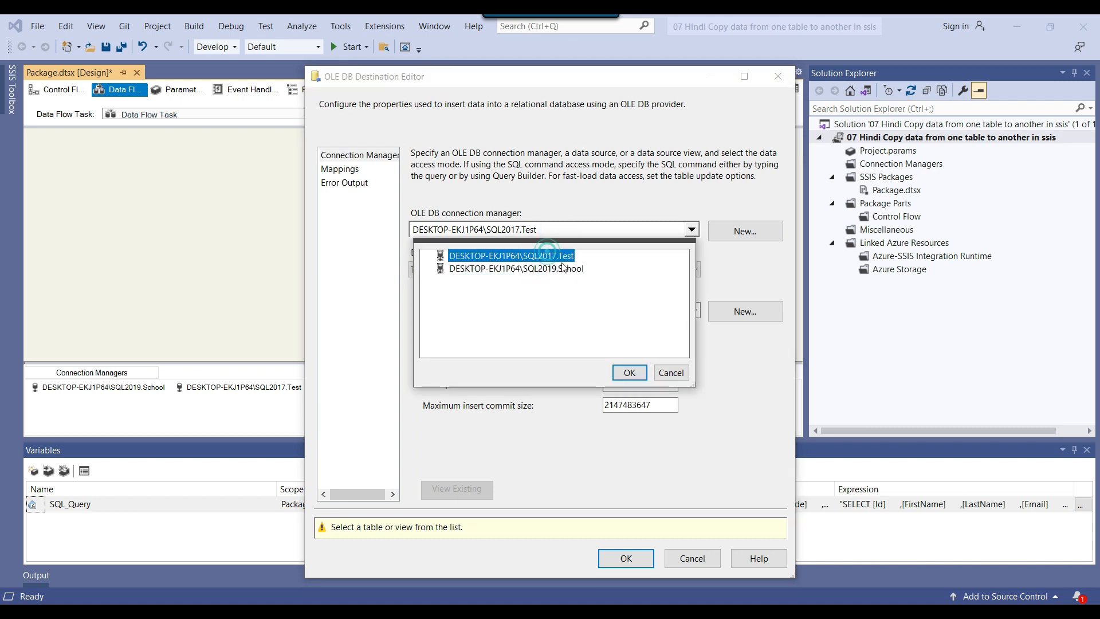
click(629, 372)
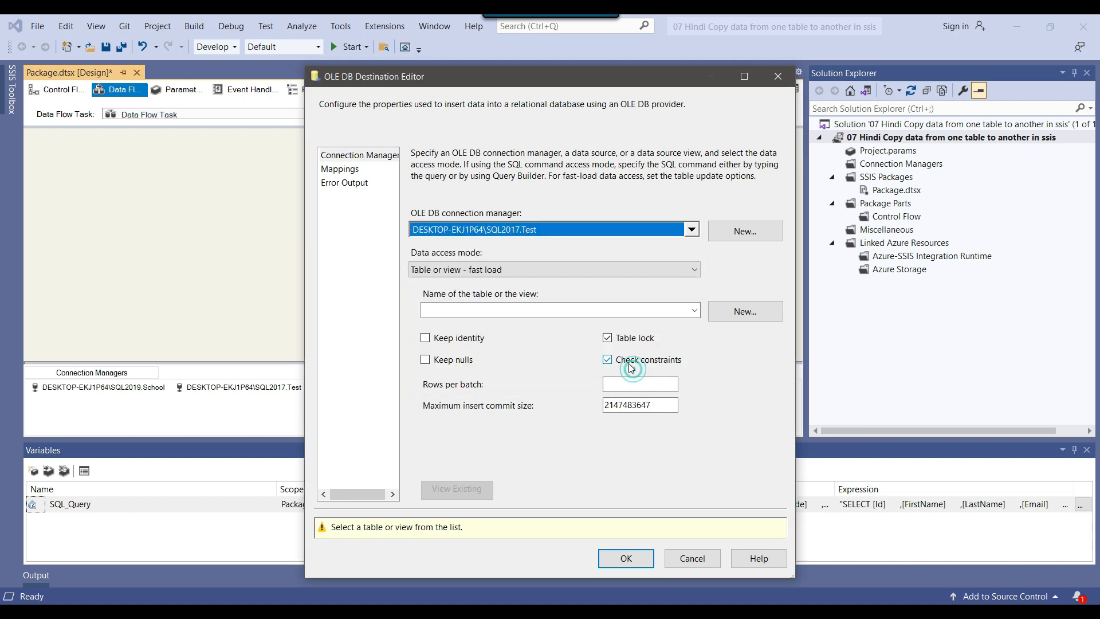
click(676, 314)
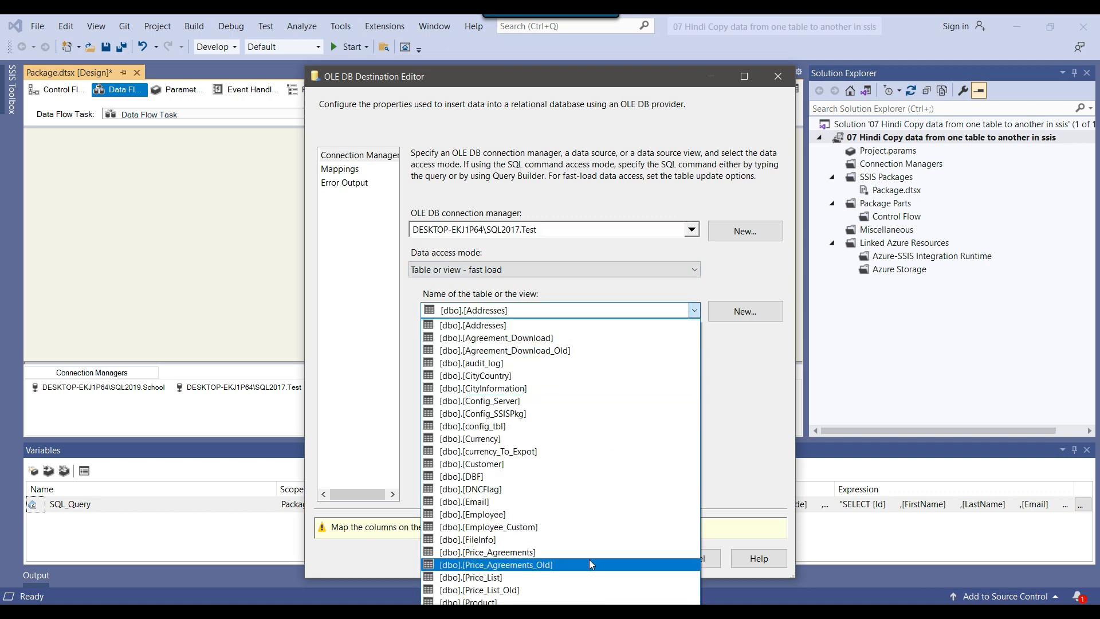
click(727, 410)
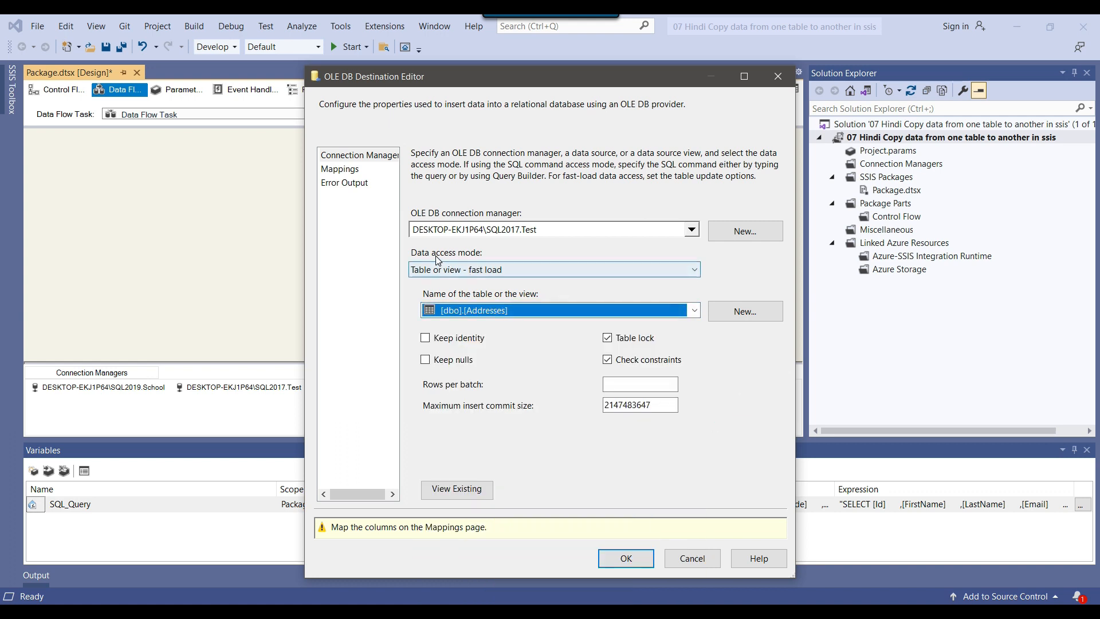
Try the destination's other data access modes, from Table or view through SQL command, and return to Table or view - fast load
click(480, 270)
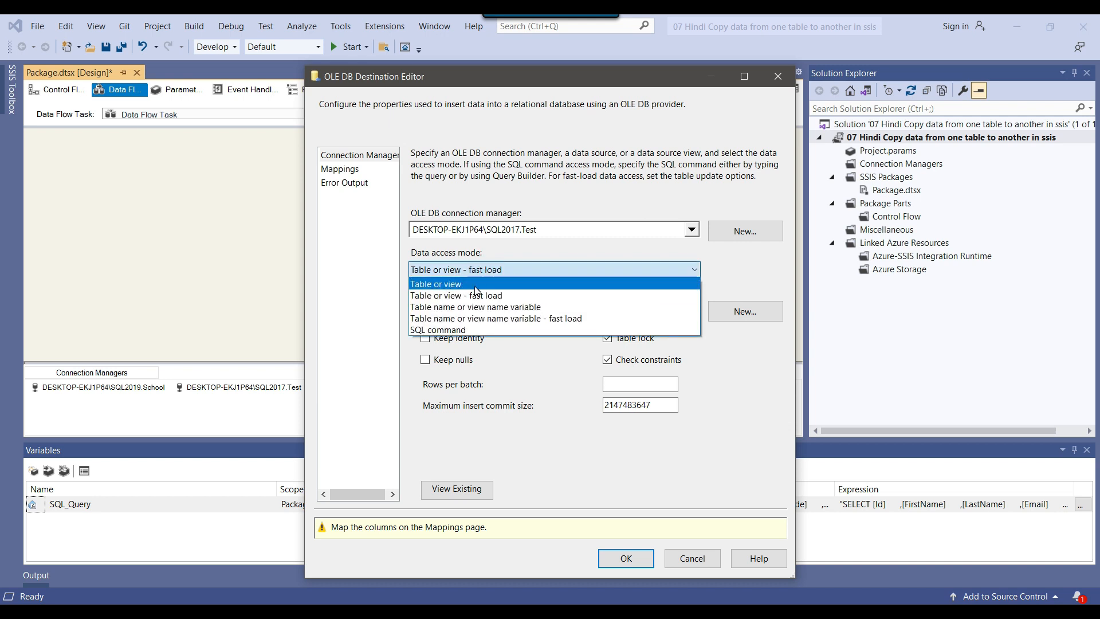
click(480, 285)
click(545, 273)
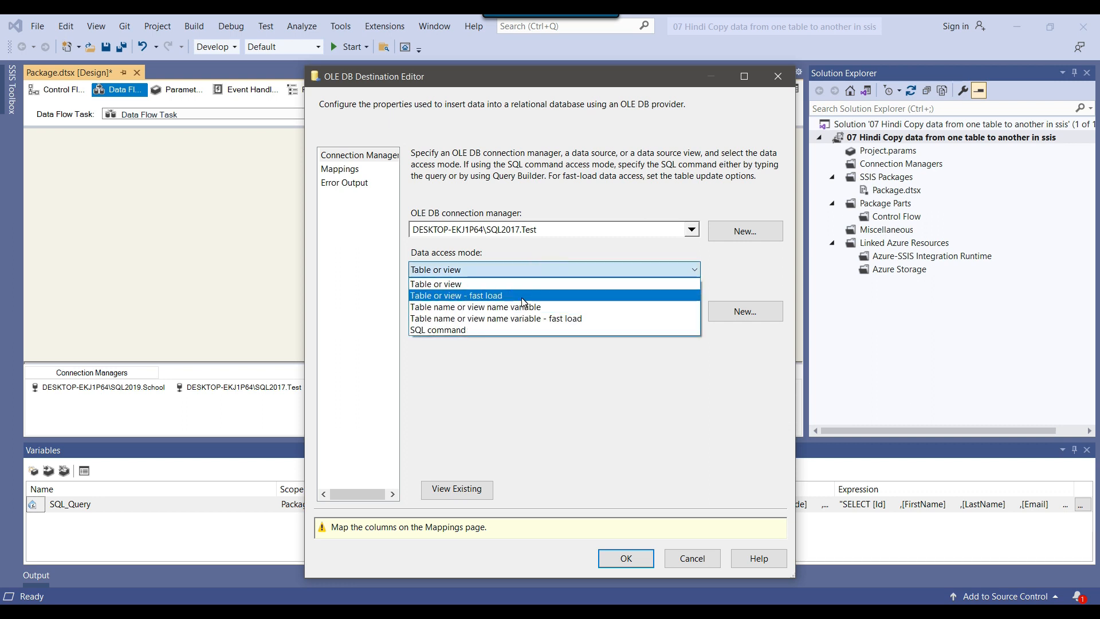
click(523, 297)
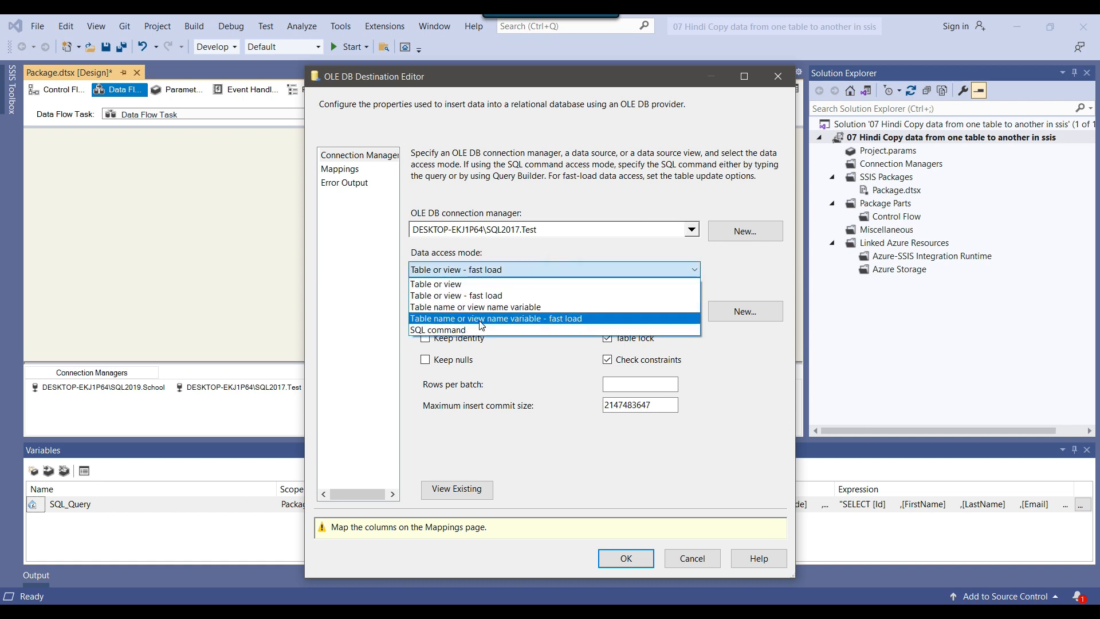
click(441, 312)
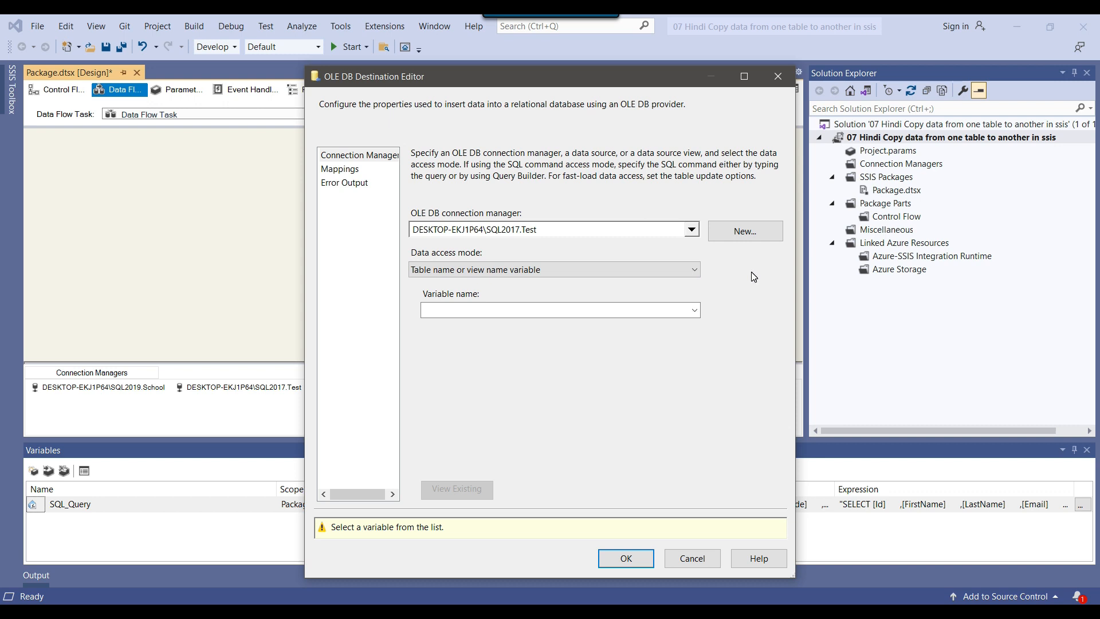
click(526, 274)
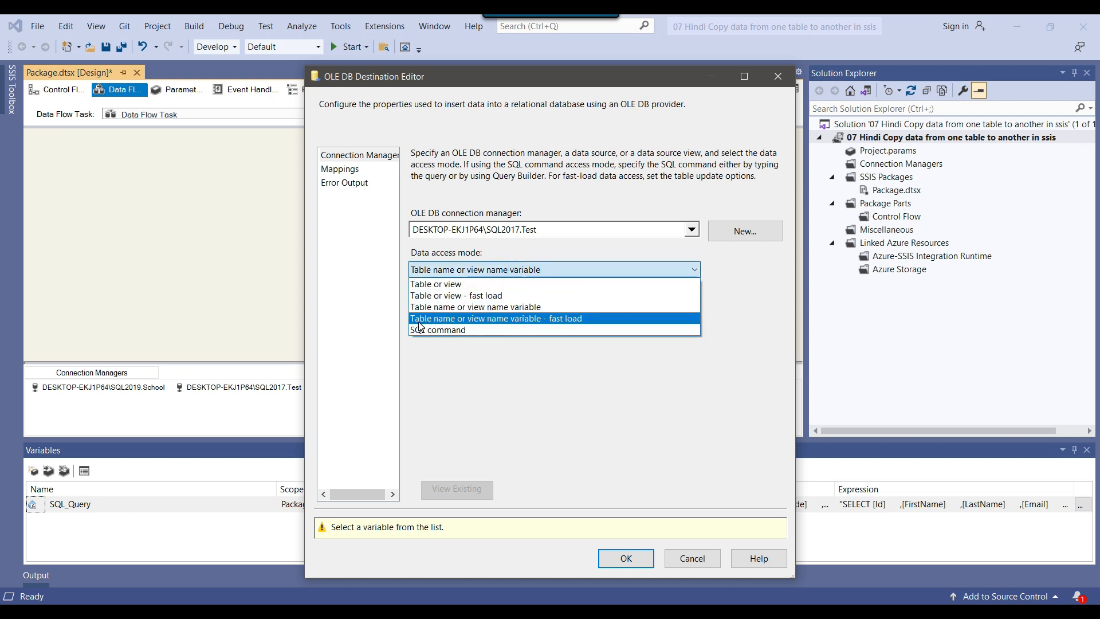
click(515, 319)
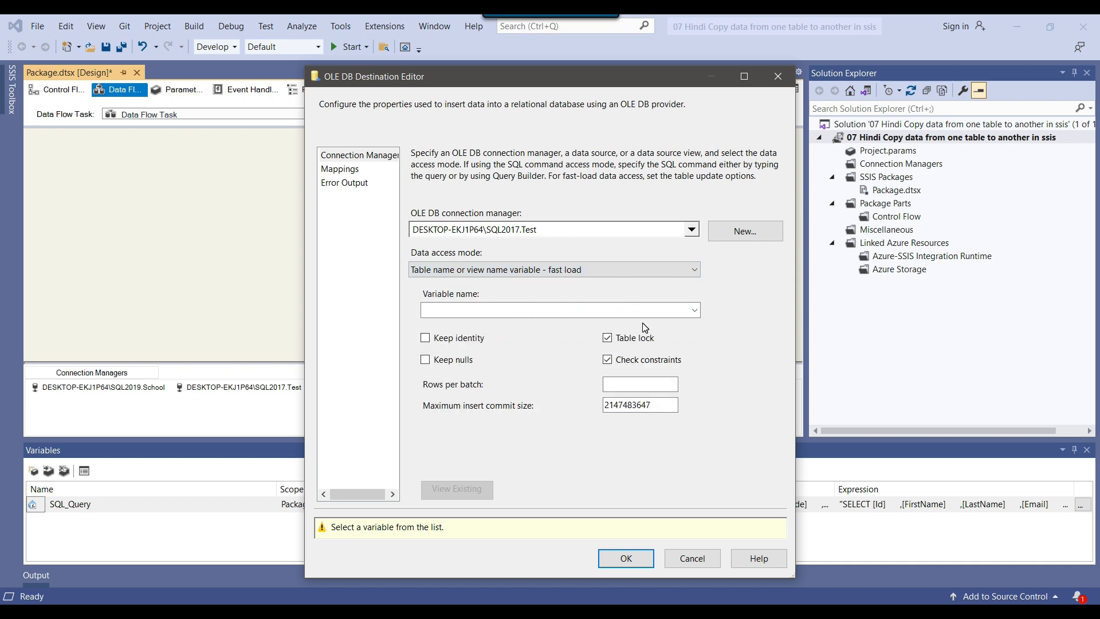
click(498, 271)
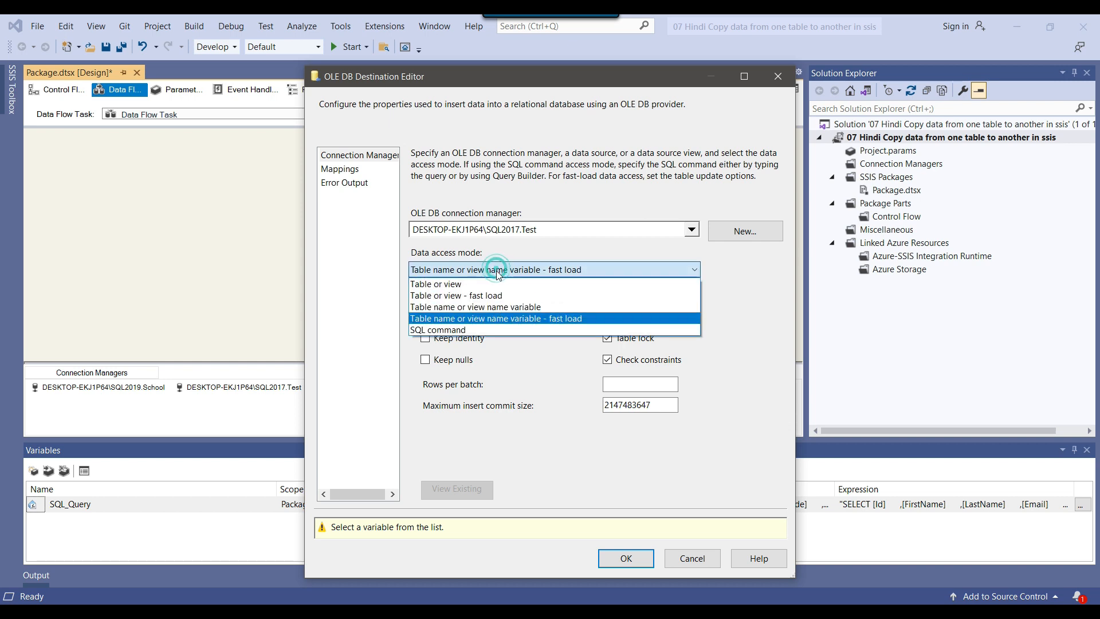
click(496, 330)
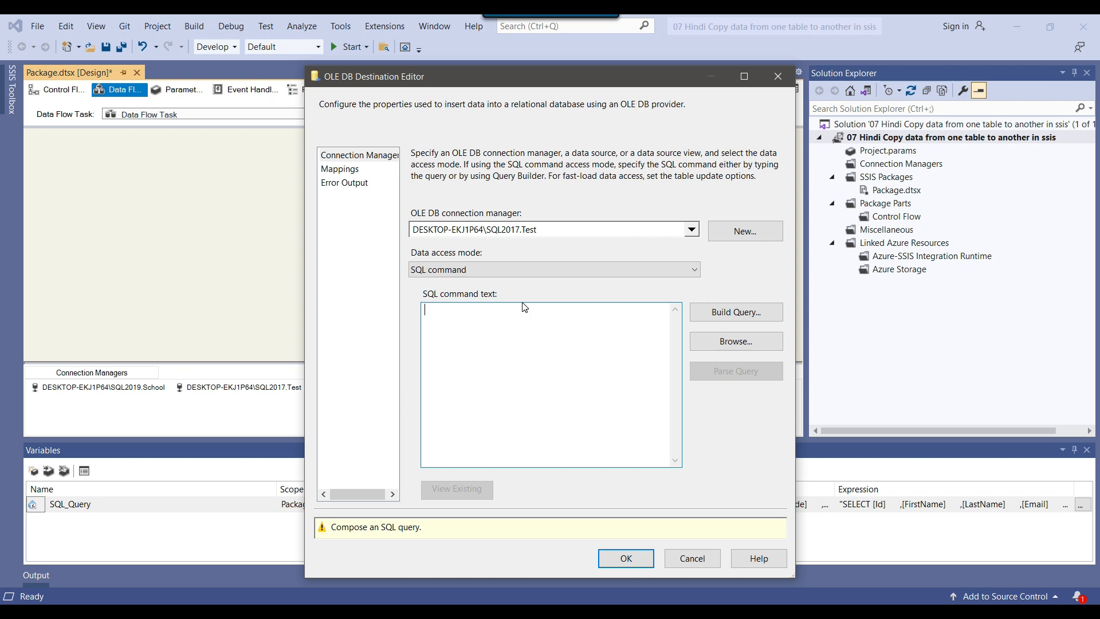
click(524, 265)
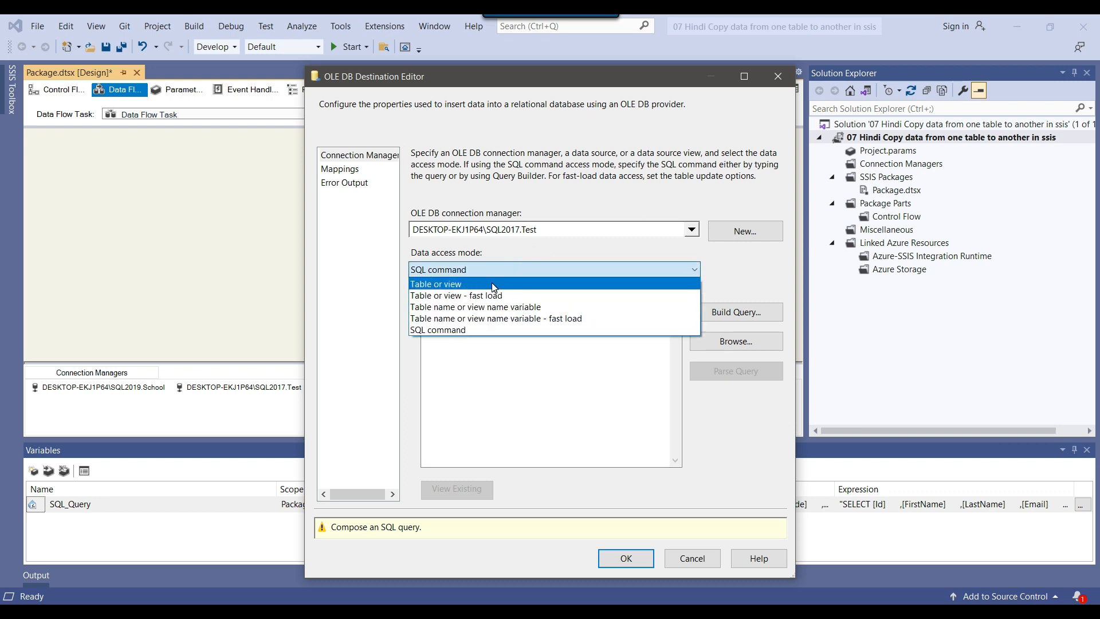
click(512, 382)
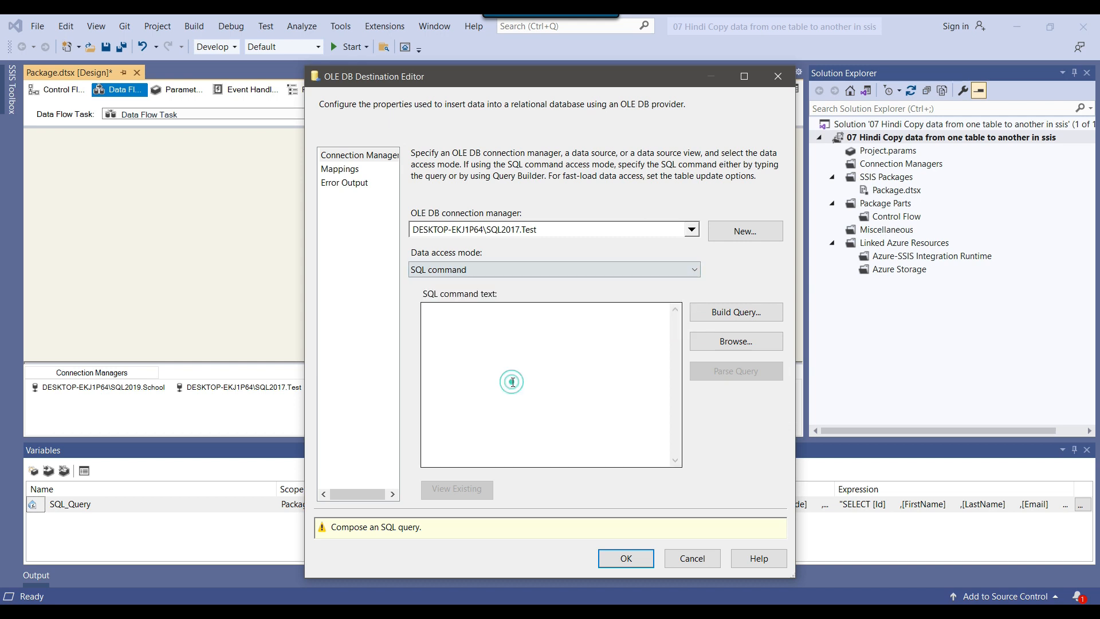
click(490, 269)
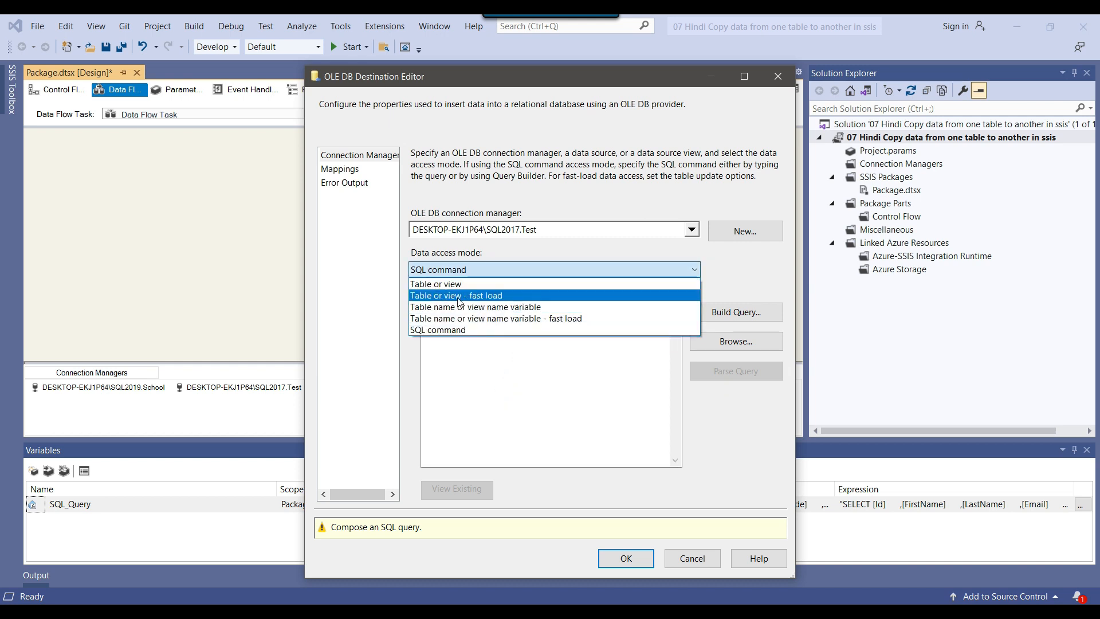
click(476, 296)
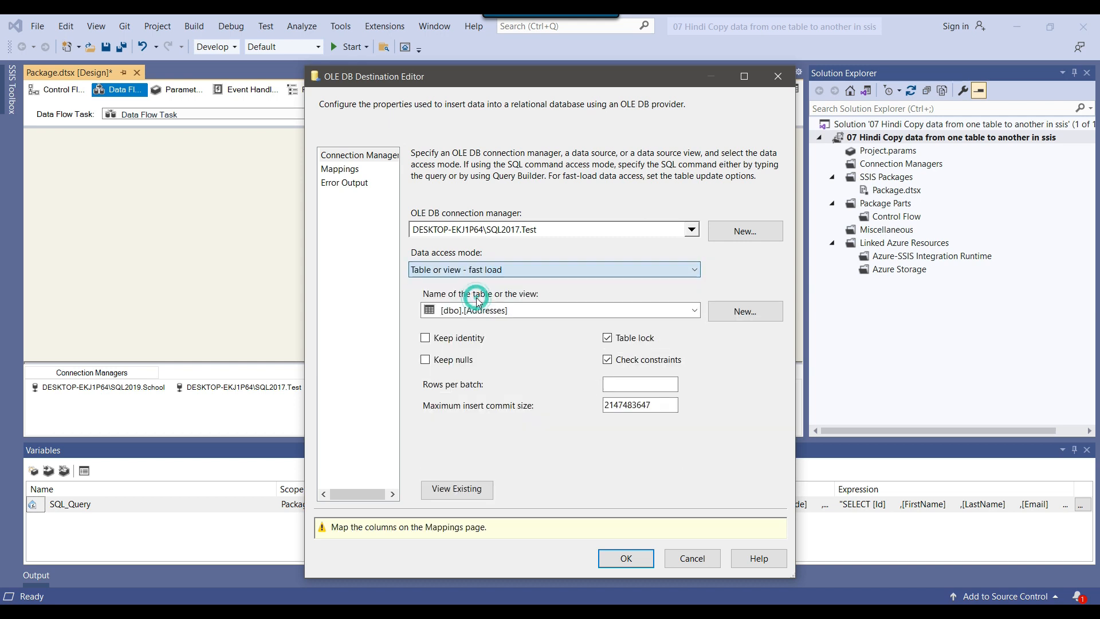
Start a new table for the OLE DB Destination and review the column definitions in the generated CREATE TABLE statement, from RowId to PhoneNum
click(744, 324)
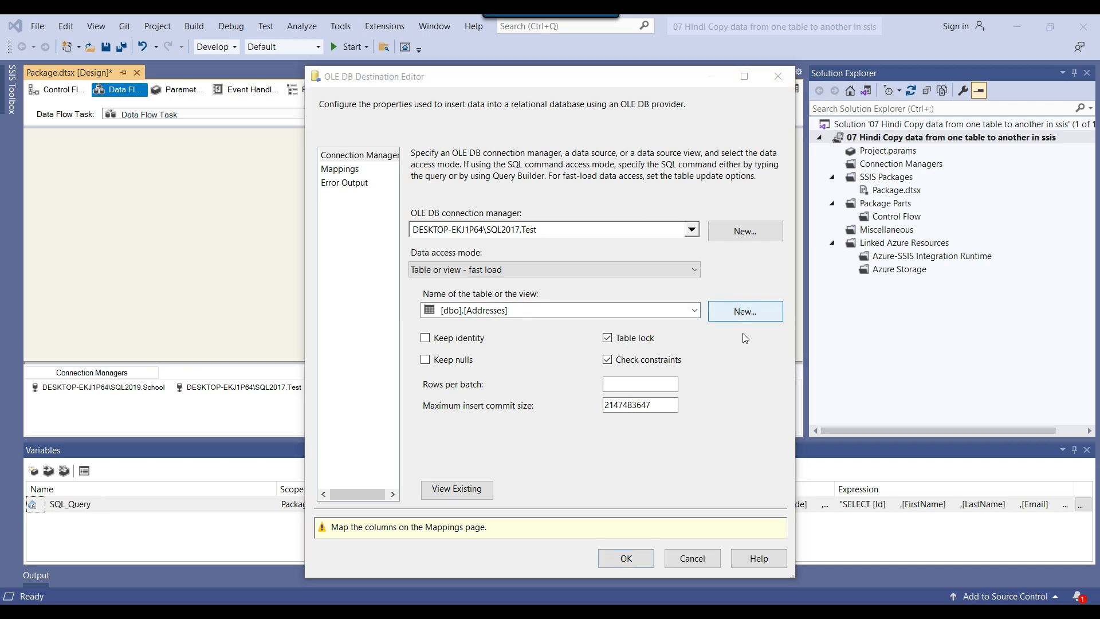
click(582, 298)
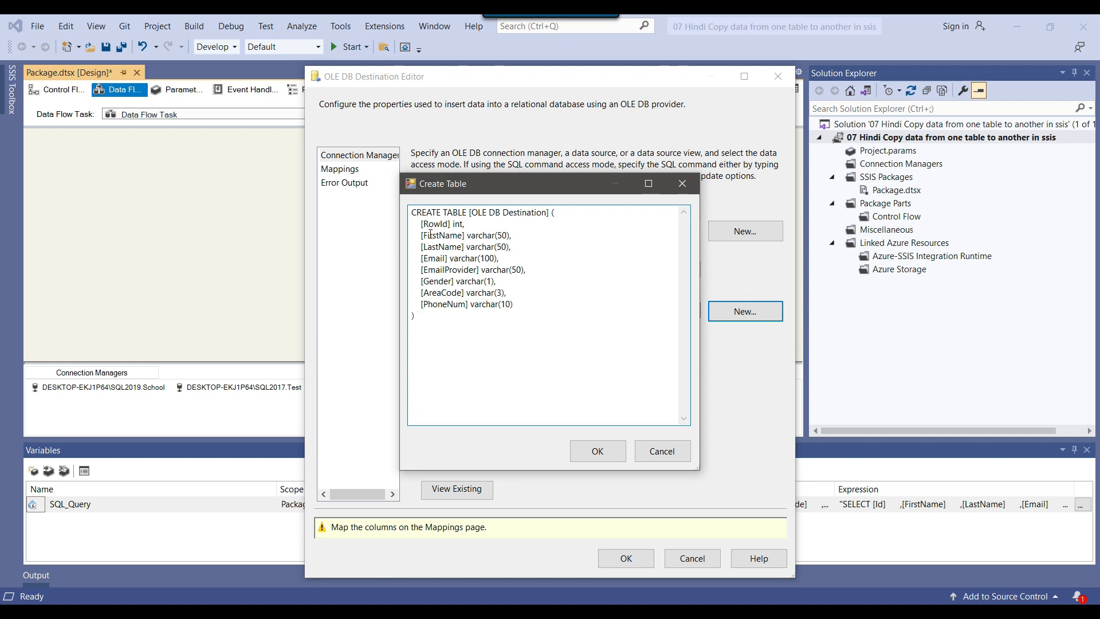
drag(418, 224, 567, 303)
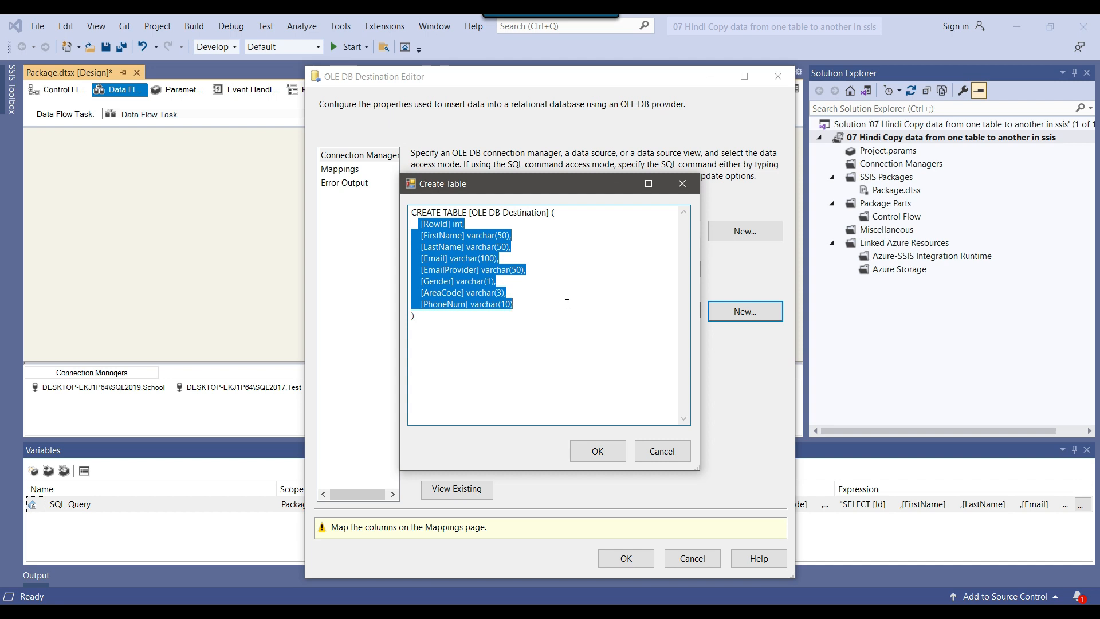
click(566, 303)
drag(422, 224, 466, 224)
click(482, 224)
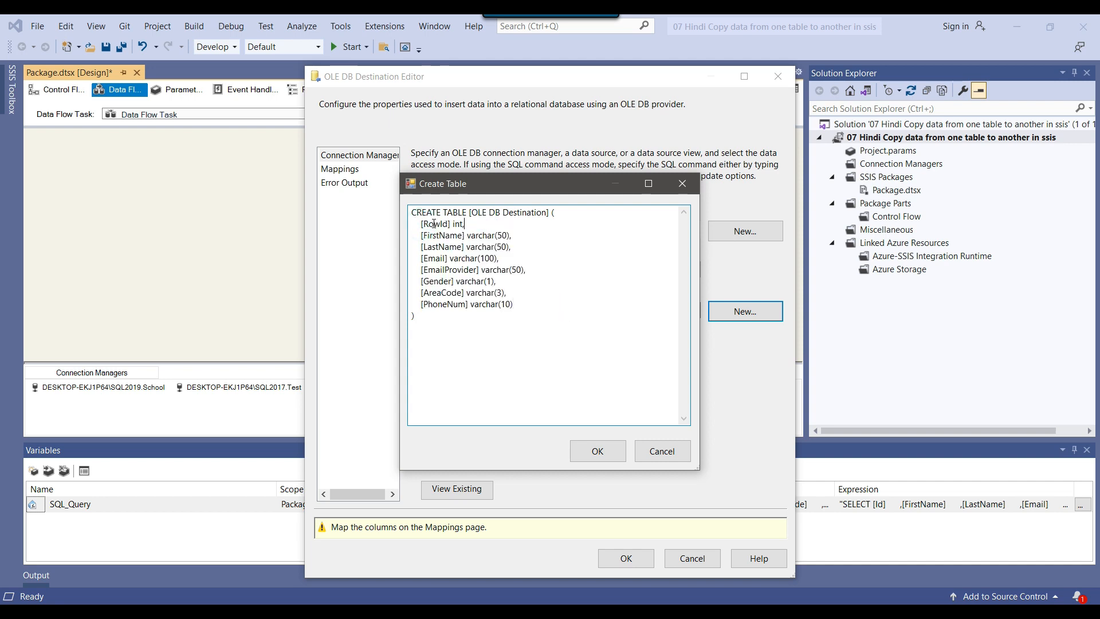
drag(423, 224, 449, 224)
click(465, 224)
drag(474, 212, 547, 213)
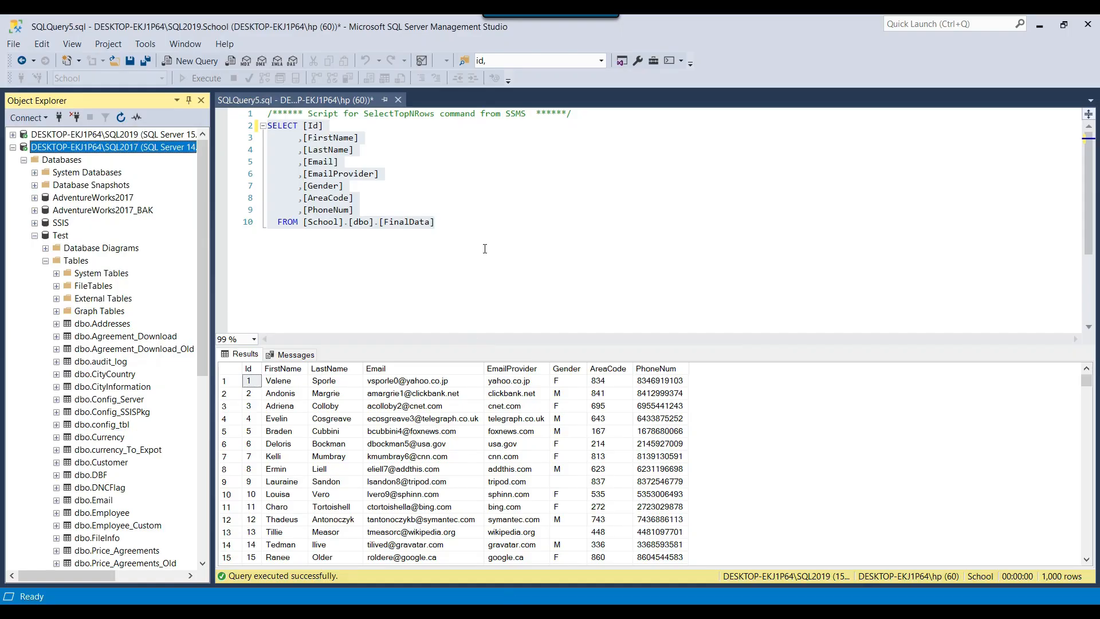
In SQL Server Management Studio, copy the School FinalData query into a new query on SQL2017's Test database and run it
click(484, 245)
click(426, 224)
key(ctrl+shift+Left)
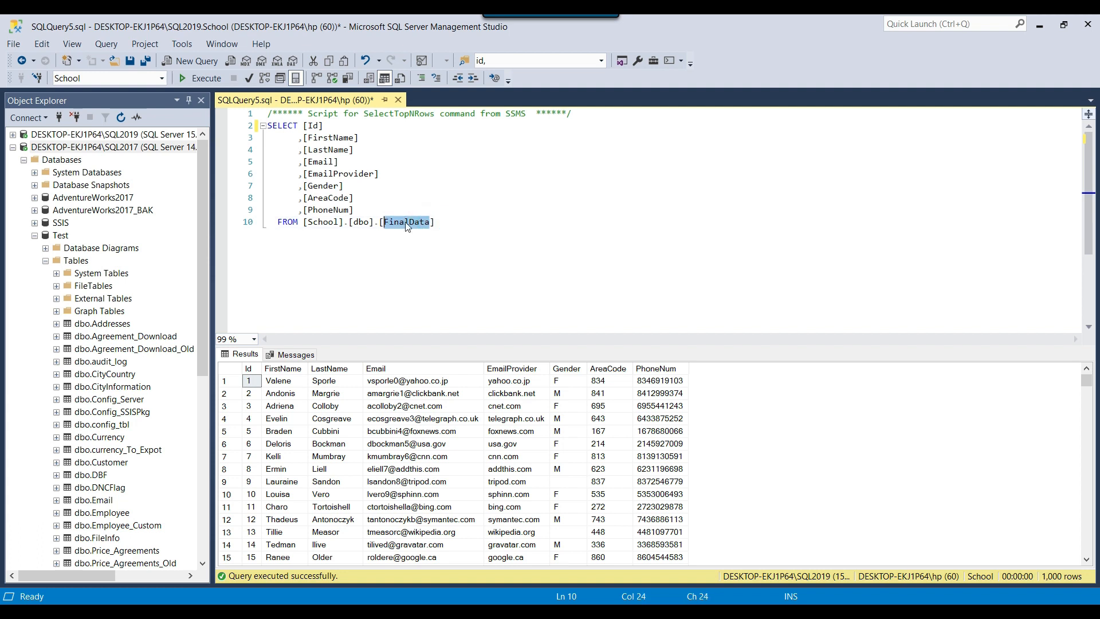
drag(459, 223, 267, 113)
key(ctrl+c)
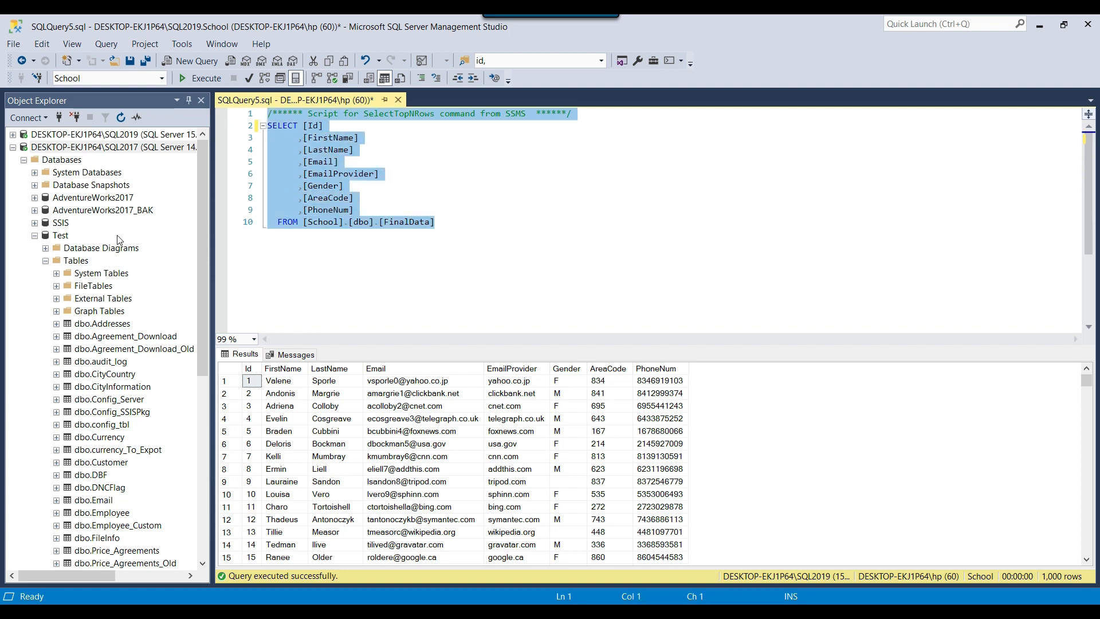
click(65, 235)
right_click(63, 235)
click(106, 253)
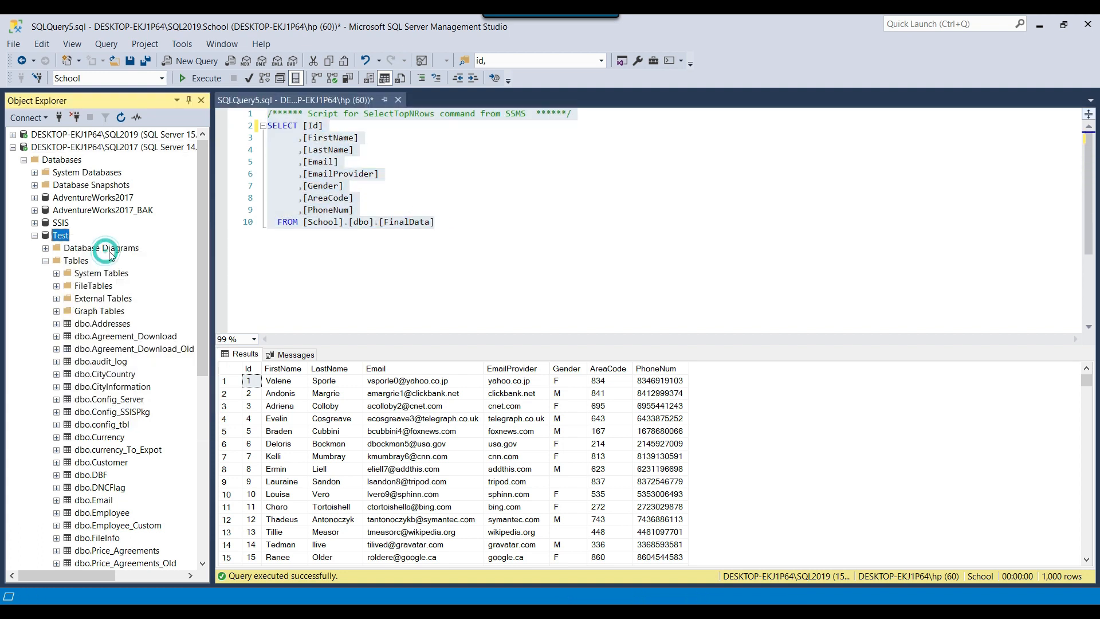
key(ctrl+v)
key(F5)
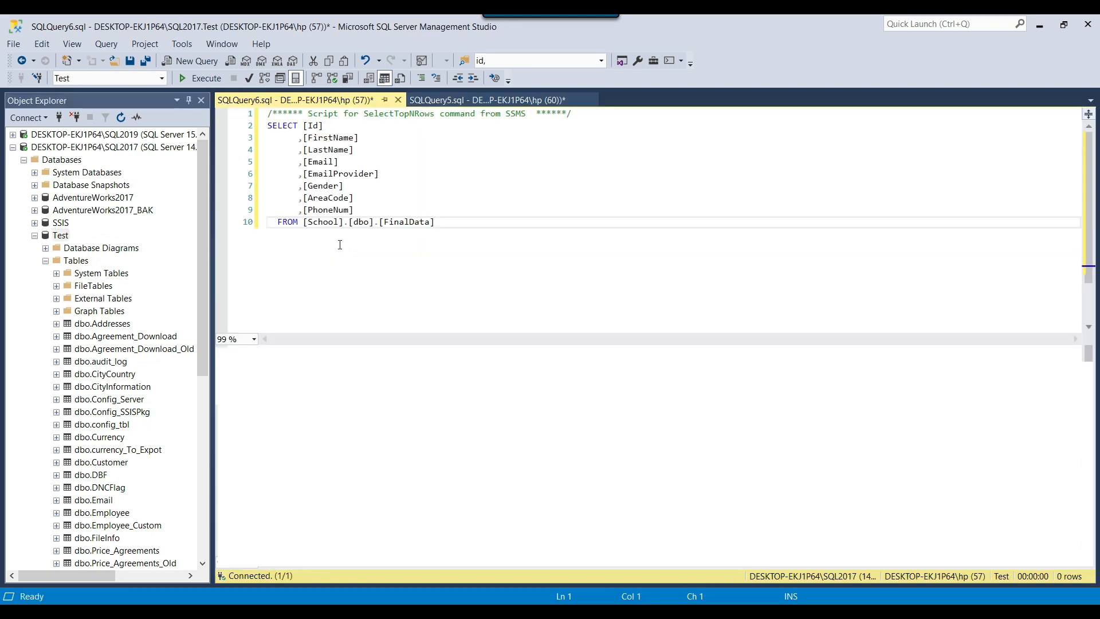
Copy the table name FinalData from the query, rename the new destination table FinalData_Staging in the CREATE TABLE statement in Visual Studio, and create it
drag(384, 222, 432, 224)
key(ctrl+c)
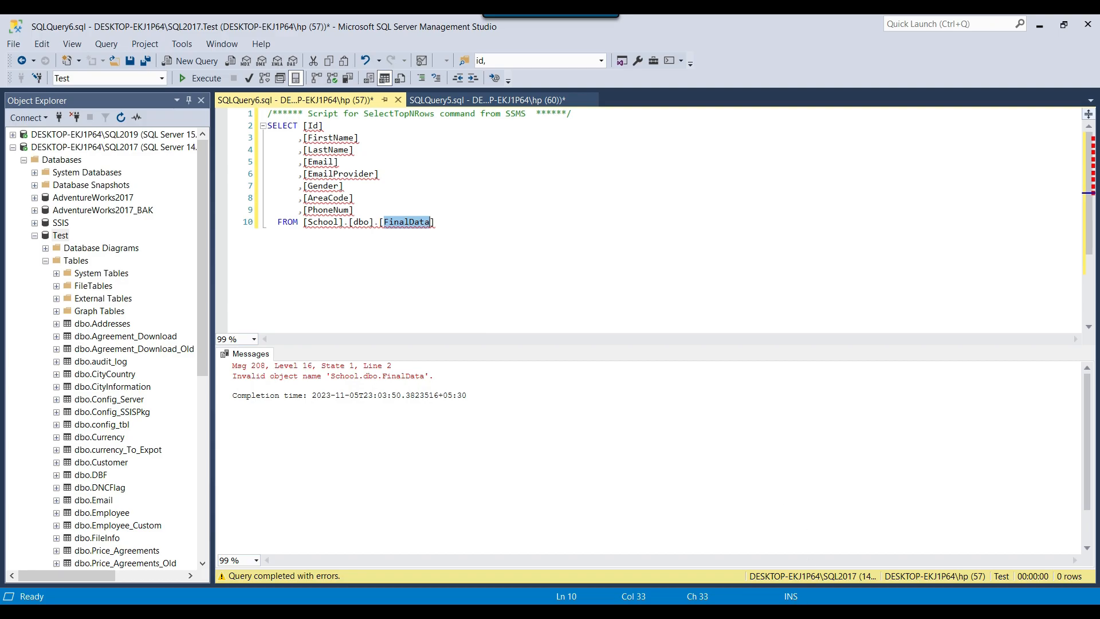
key(alt+Tab)
key(ctrl+v)
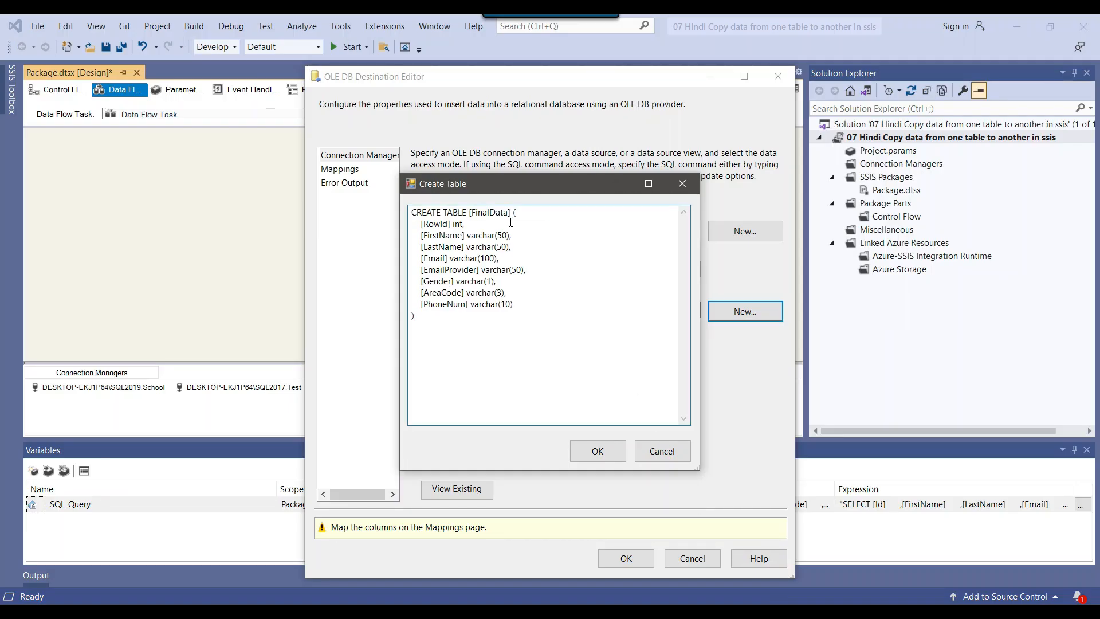
text(_Staging)
click(608, 452)
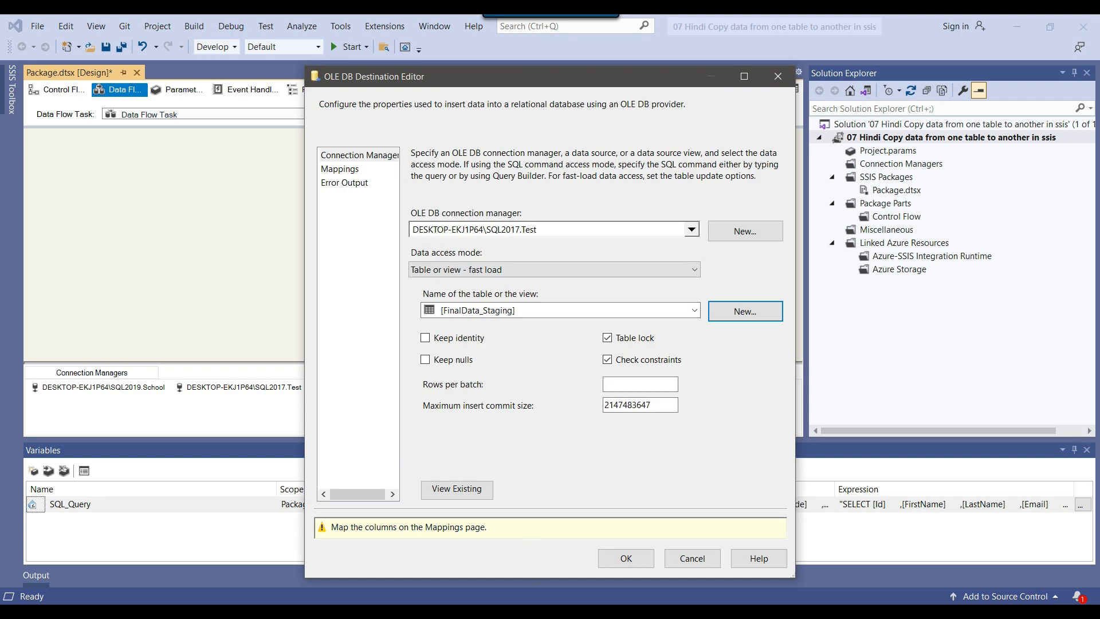
Back in SQL Server Management Studio, change the query's source table to FinalData_Staging and run it
key(alt+Tab)
click(430, 222)
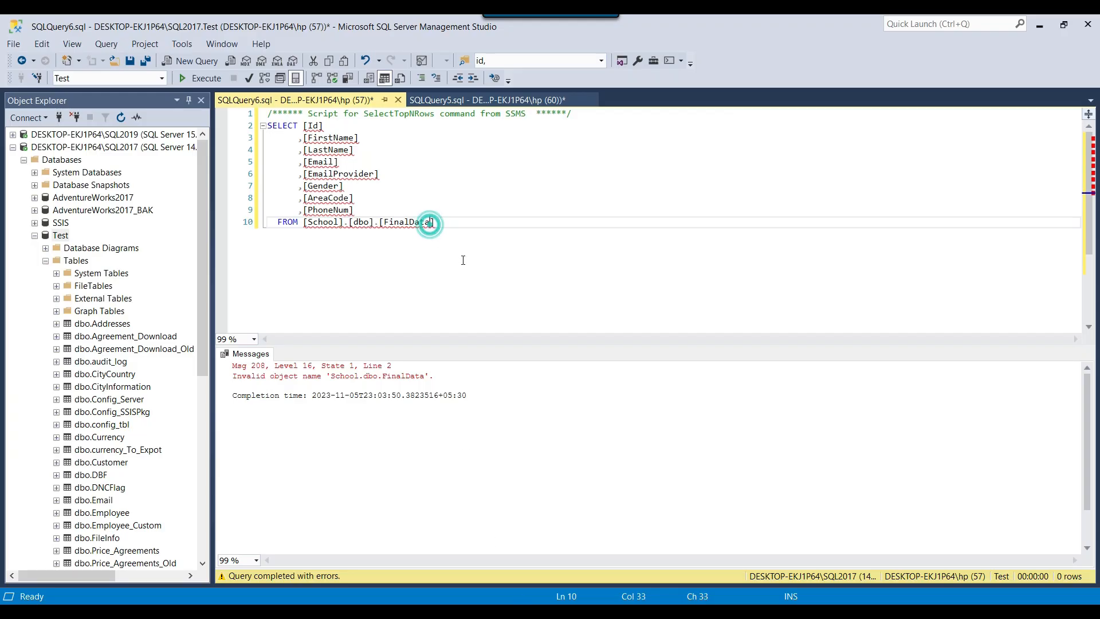
text(_Staging)
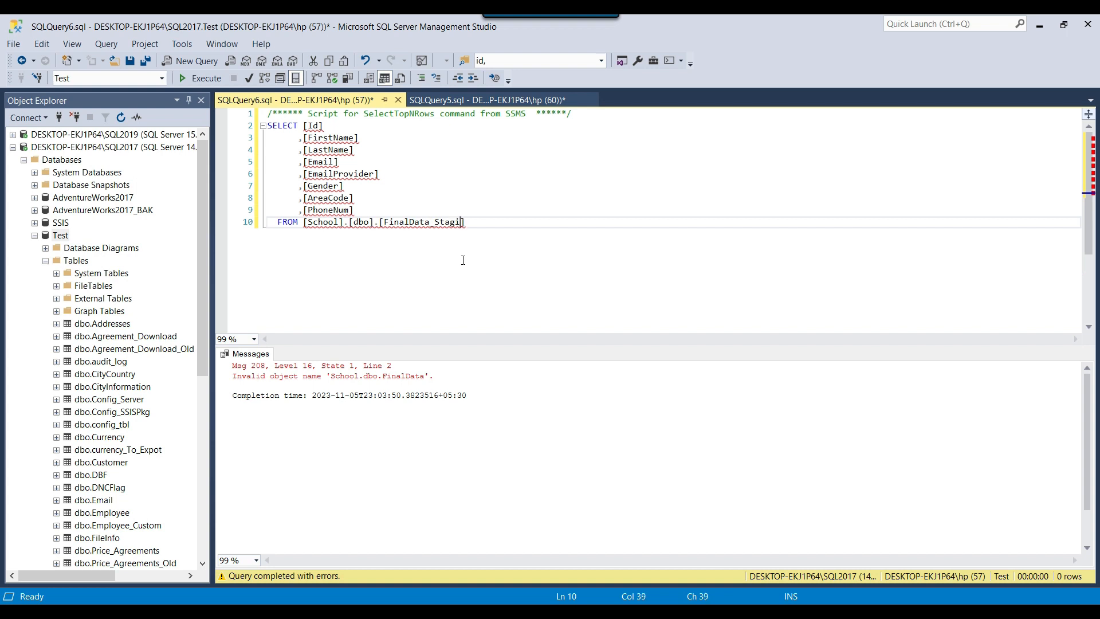
key(F5)
Refresh the Test database's tables and locate dbo.FinalData_Staging in the list
click(73, 260)
right_click(74, 261)
click(137, 336)
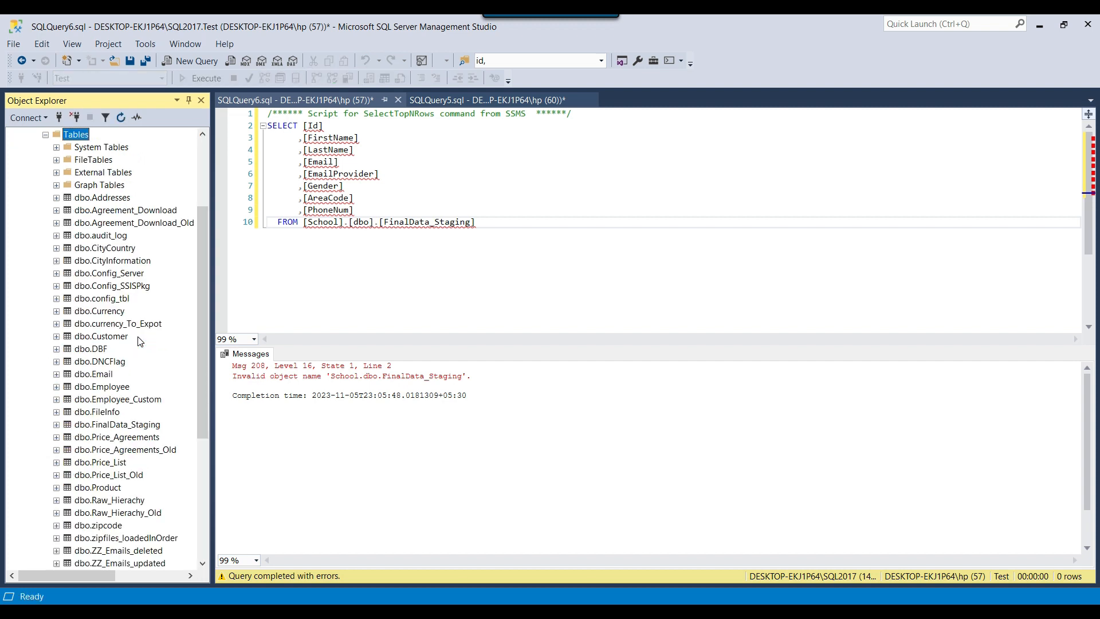
click(124, 429)
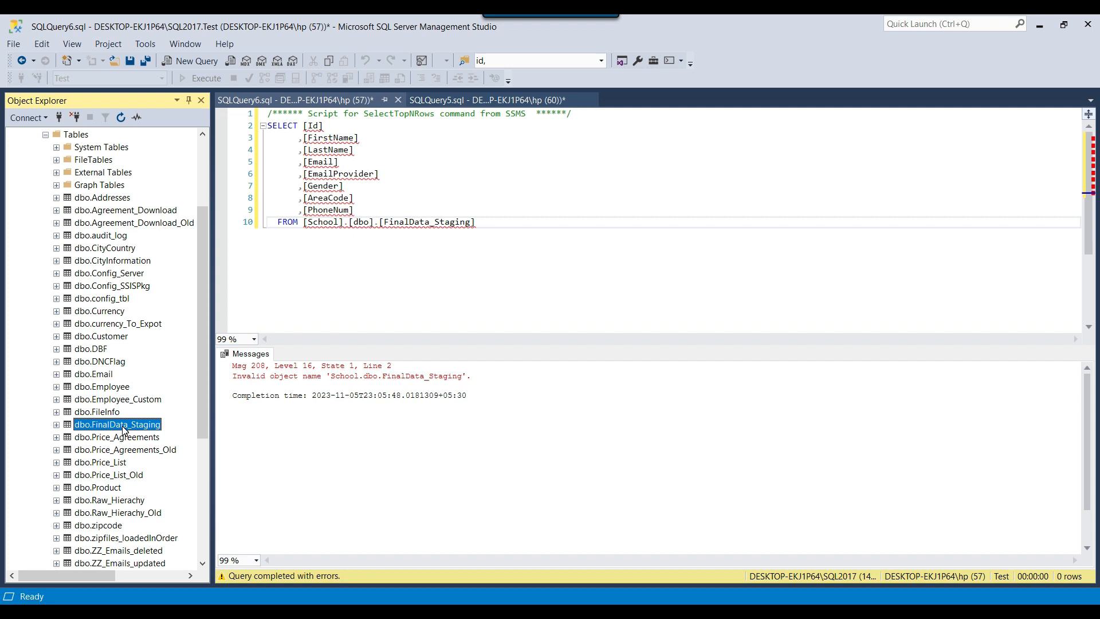
Replace the School database with Test in the query's FROM clause and run the query again
double_click(316, 222)
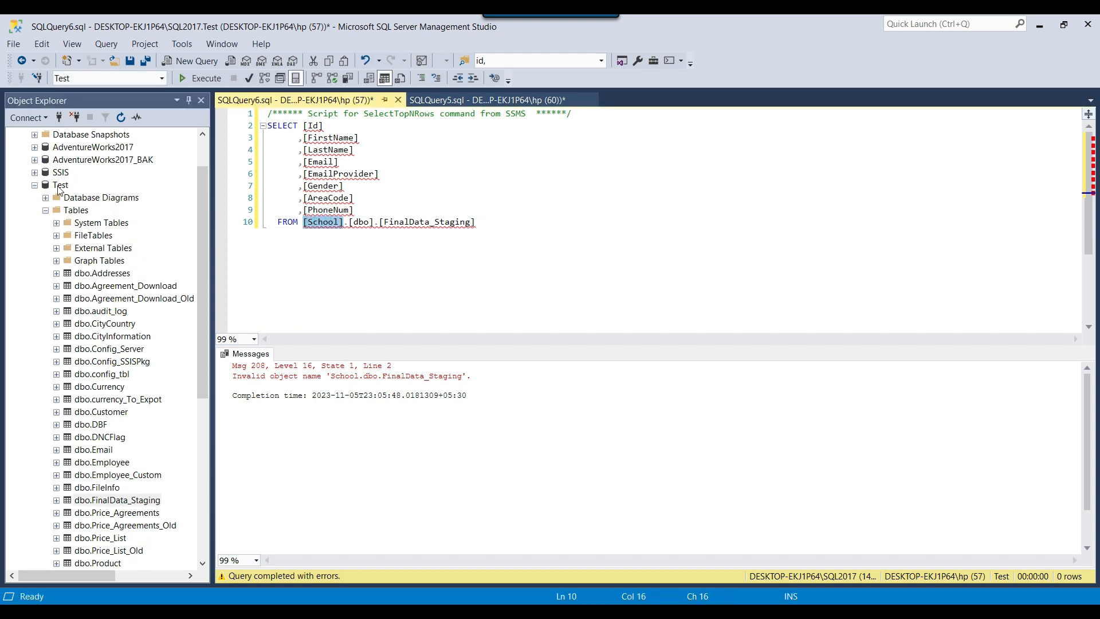
text(Test)
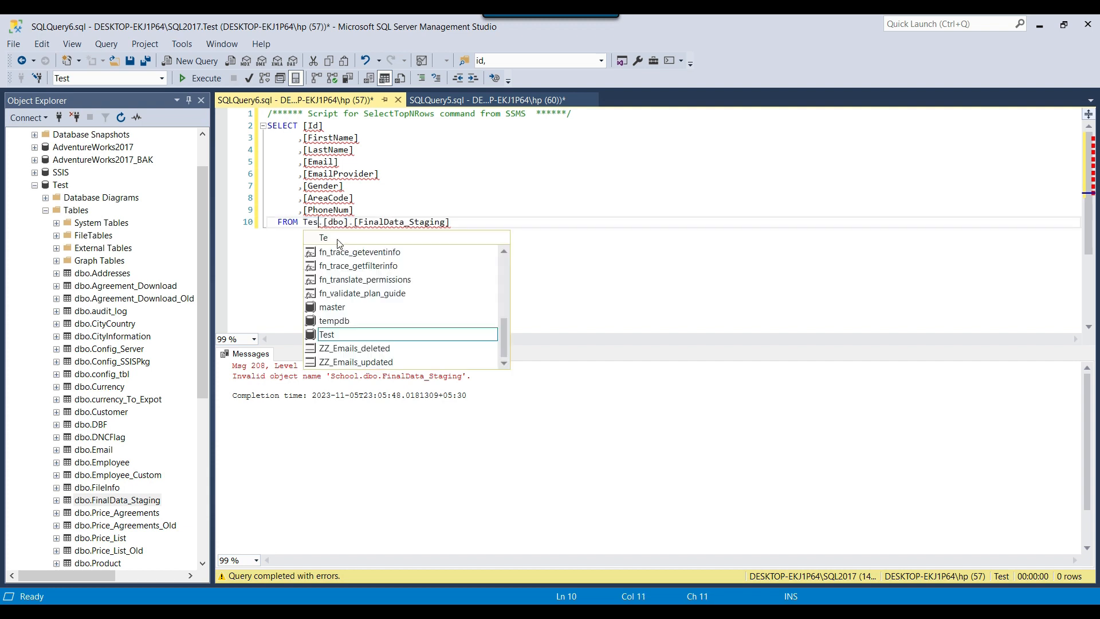
click(538, 219)
key(F5)
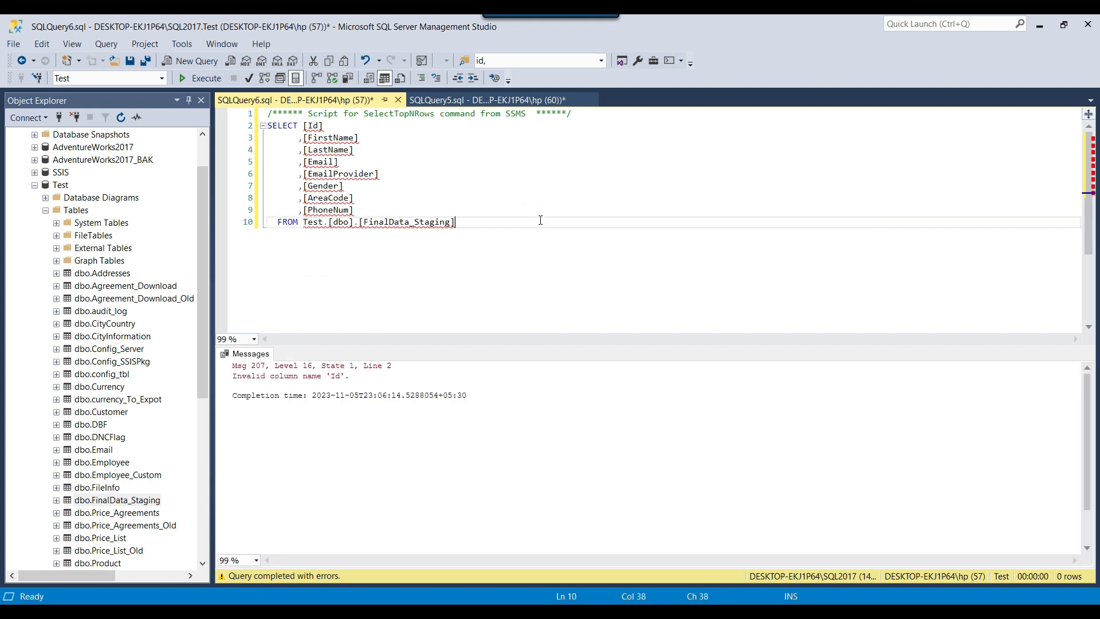
click(308, 127)
Close the edited query without saving, select the top 1000 rows of dbo.FinalData_Staging, and examine the generated query's columns
click(399, 100)
click(597, 407)
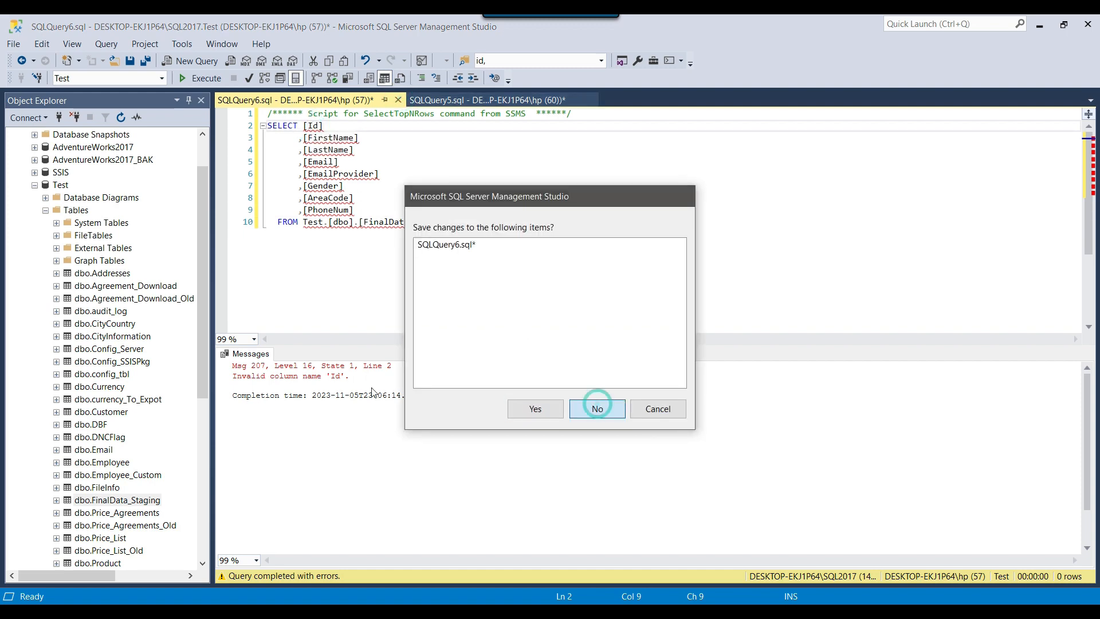
click(131, 500)
right_click(132, 502)
click(275, 359)
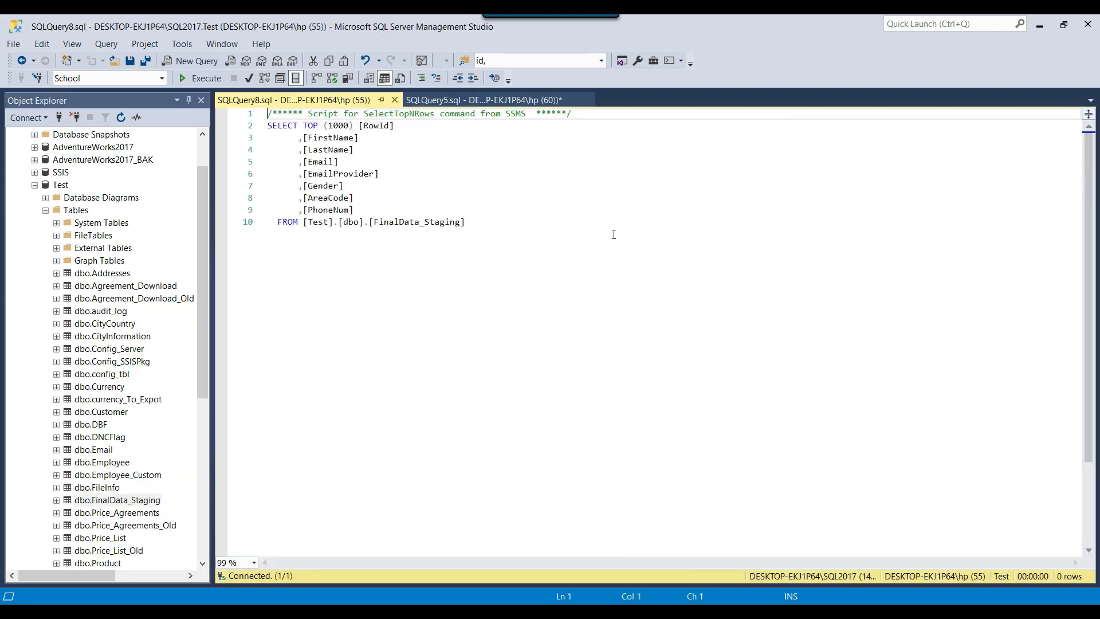
drag(360, 126, 405, 127)
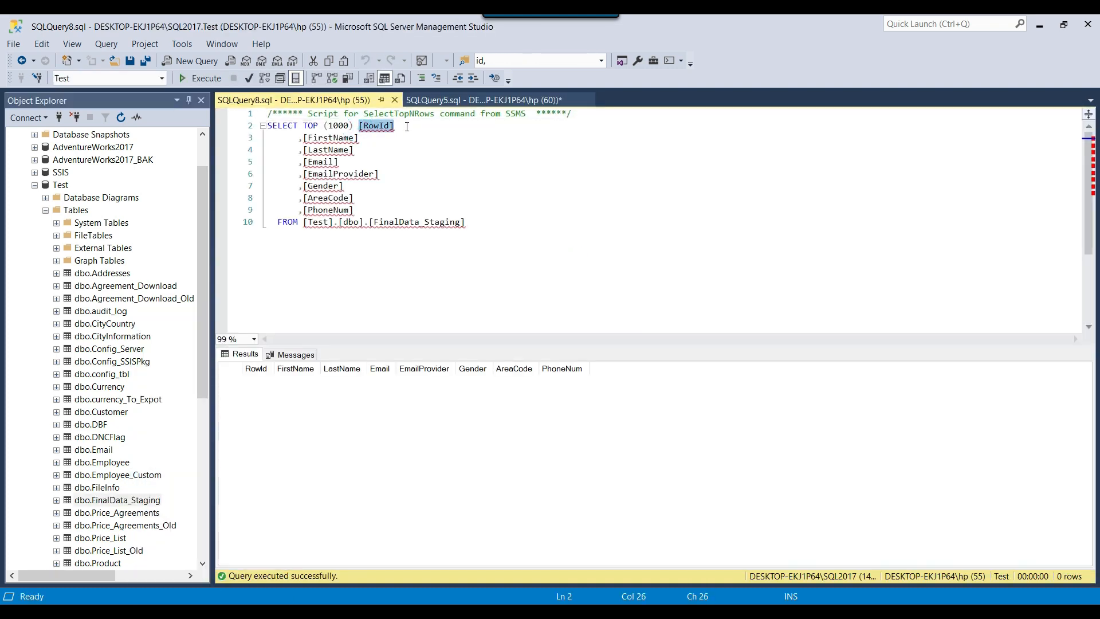
click(277, 222)
drag(483, 222, 256, 101)
click(726, 302)
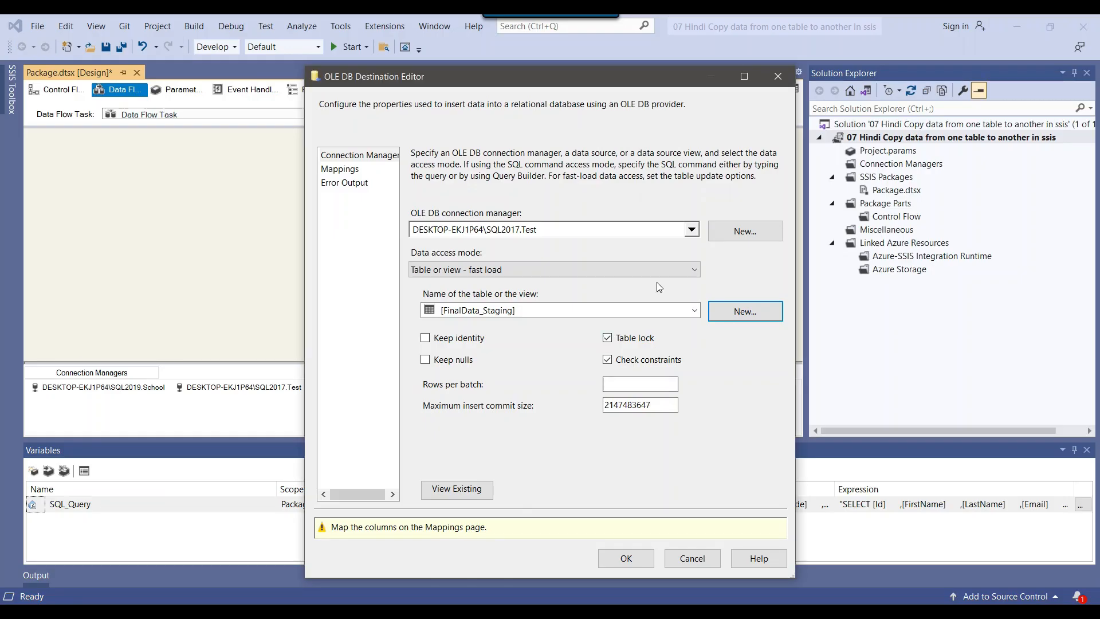
Map the input columns RowId through PhoneNum to the same-named FinalData_Staging columns in the destination editor, review the pairs, and save the settings
click(341, 170)
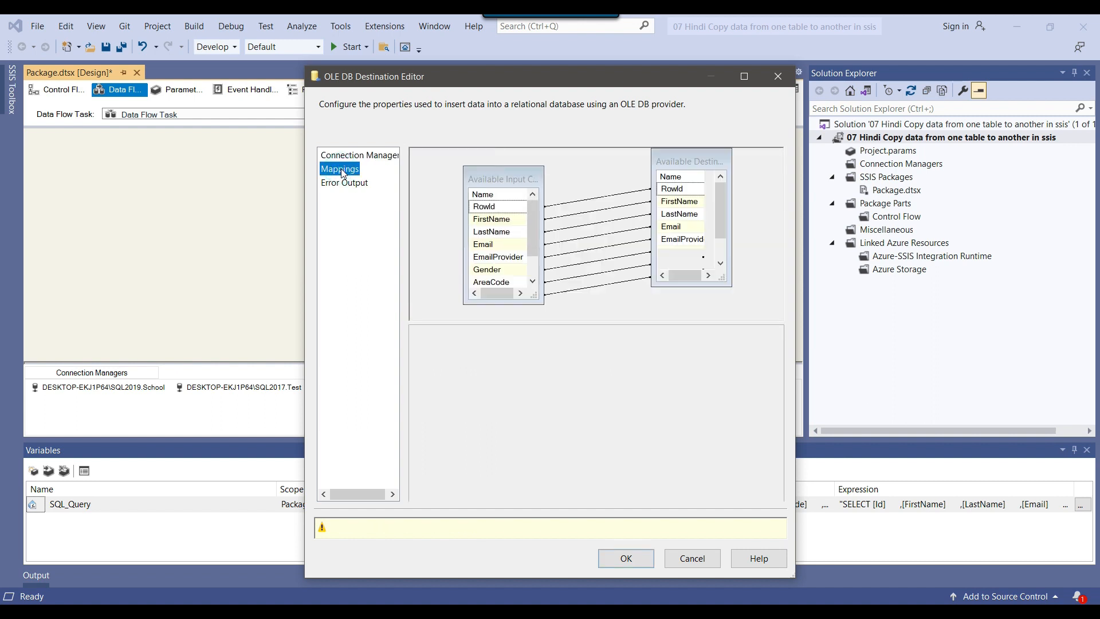
click(335, 159)
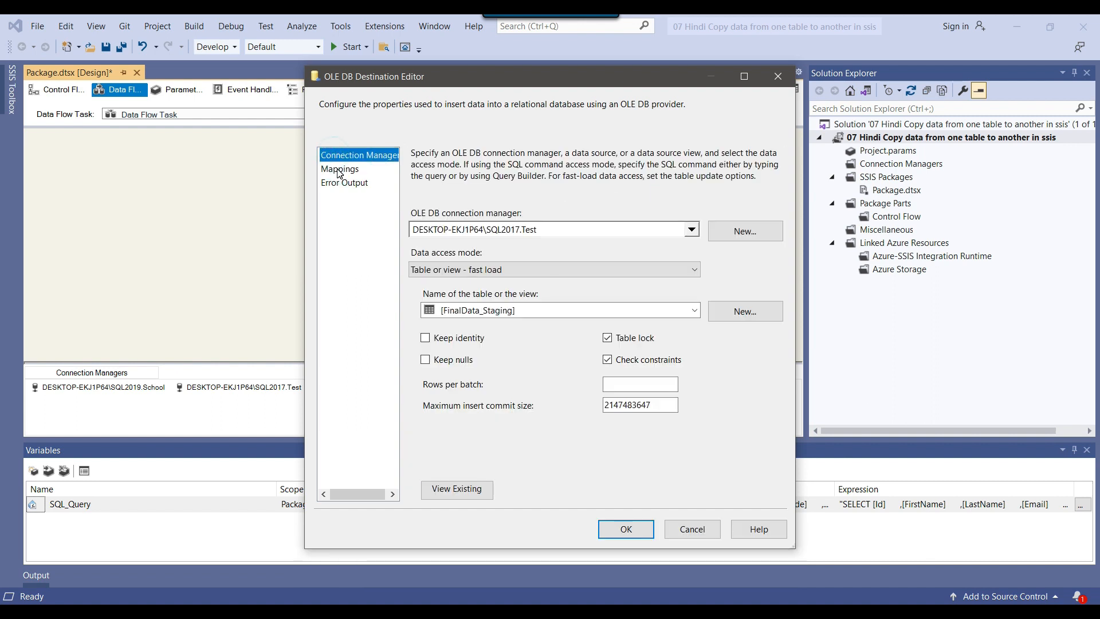
click(331, 169)
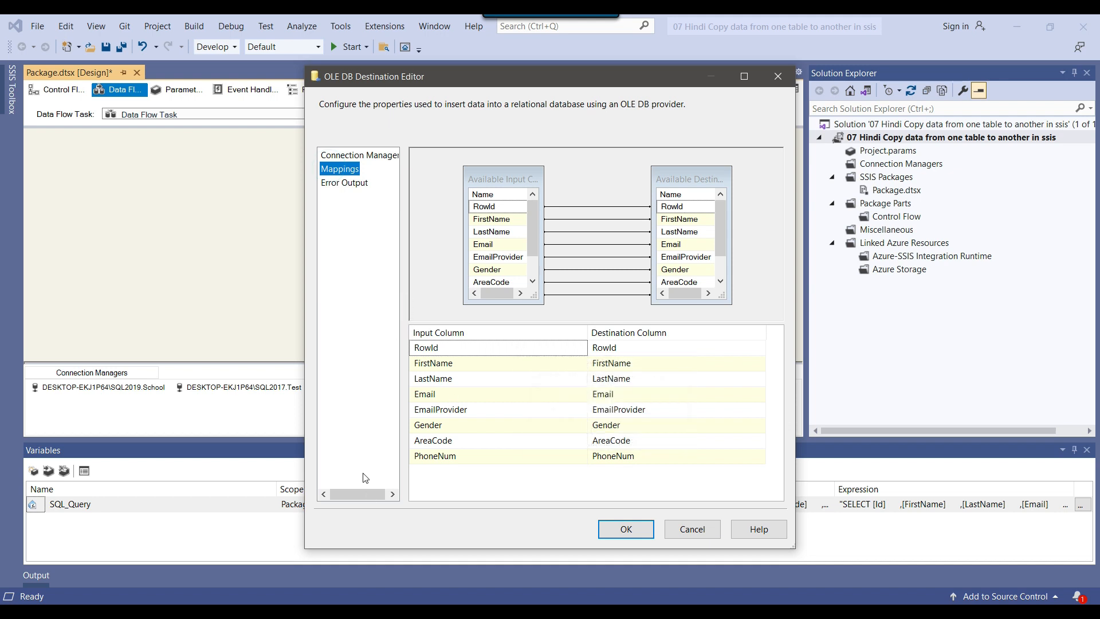
drag(442, 76, 660, 91)
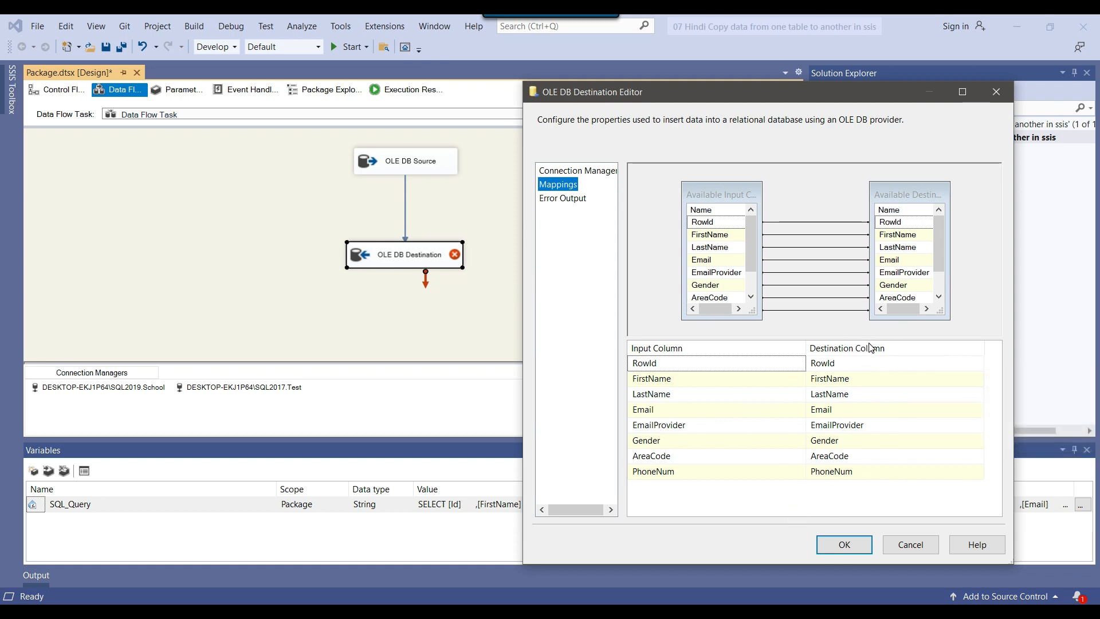
click(735, 365)
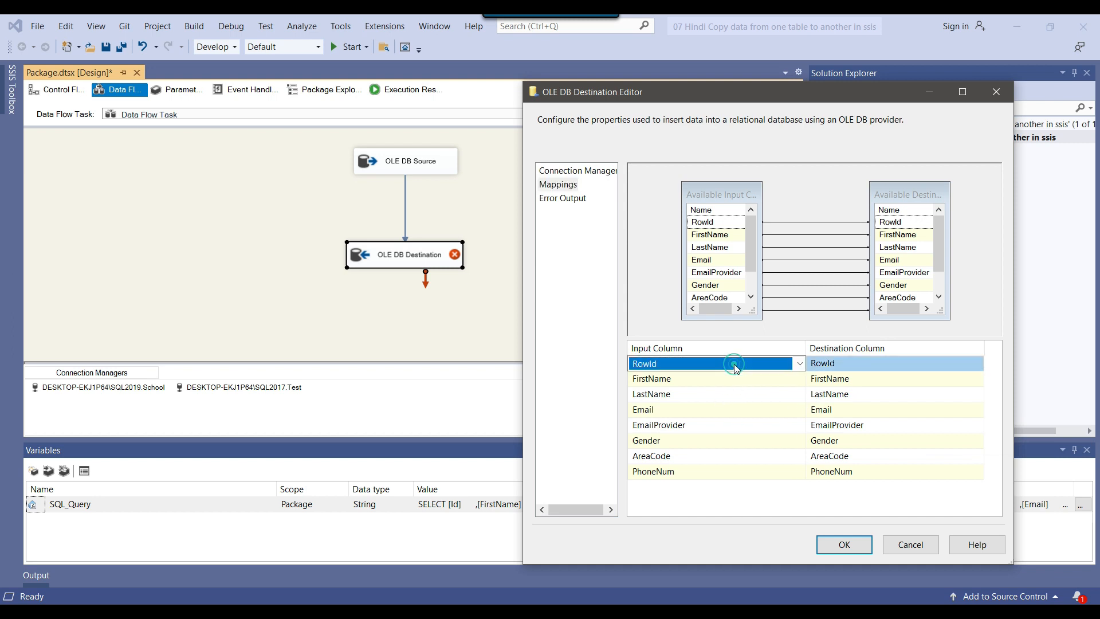
click(735, 365)
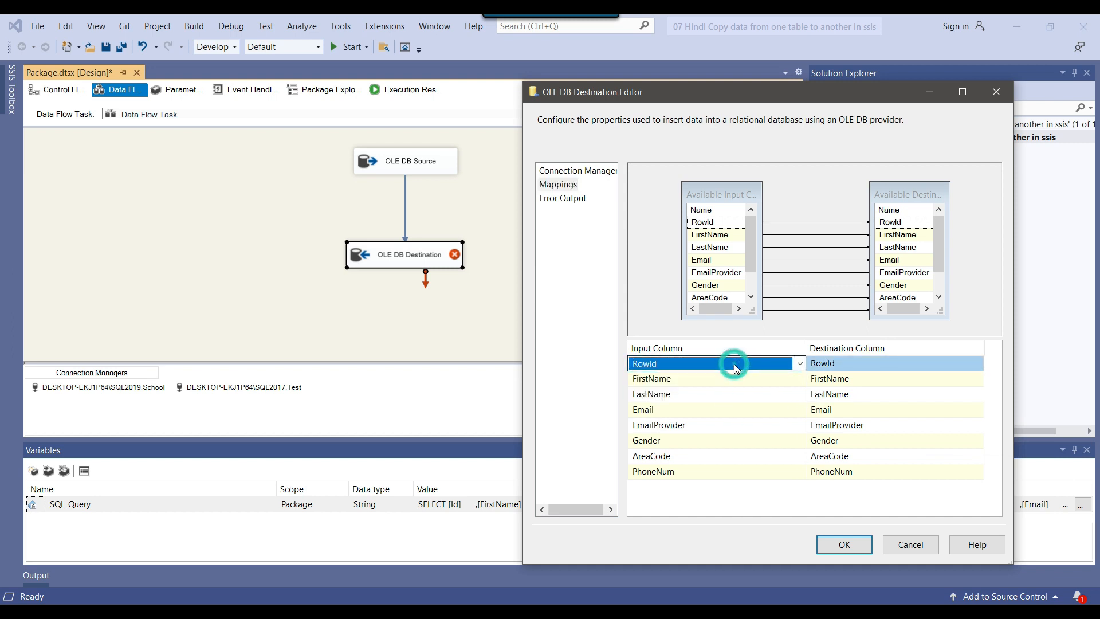
click(894, 378)
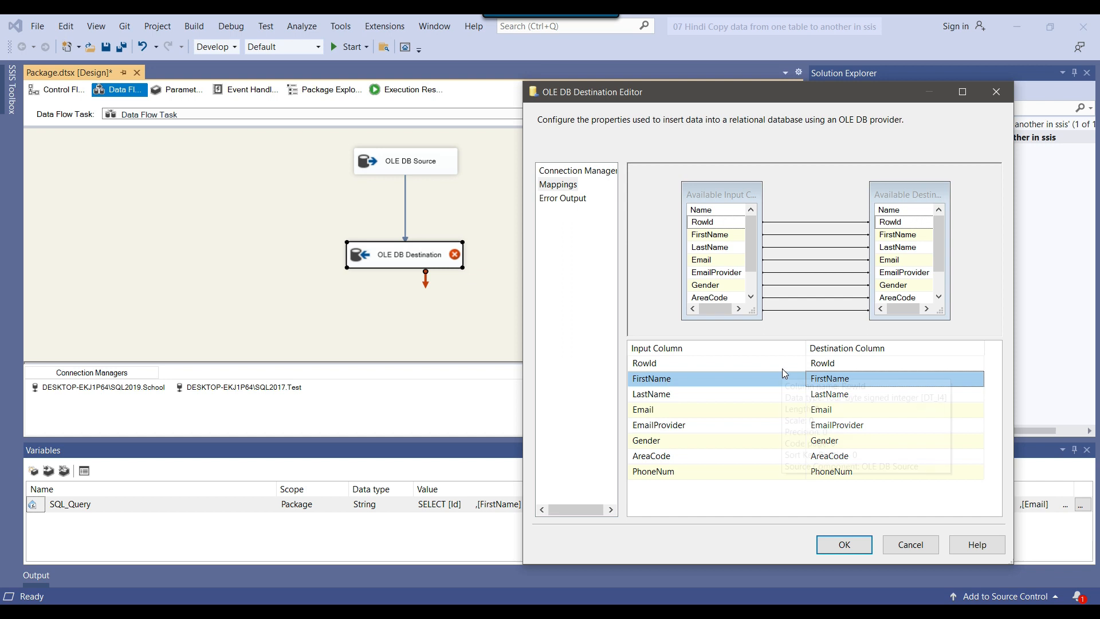
mouse_move(855, 387)
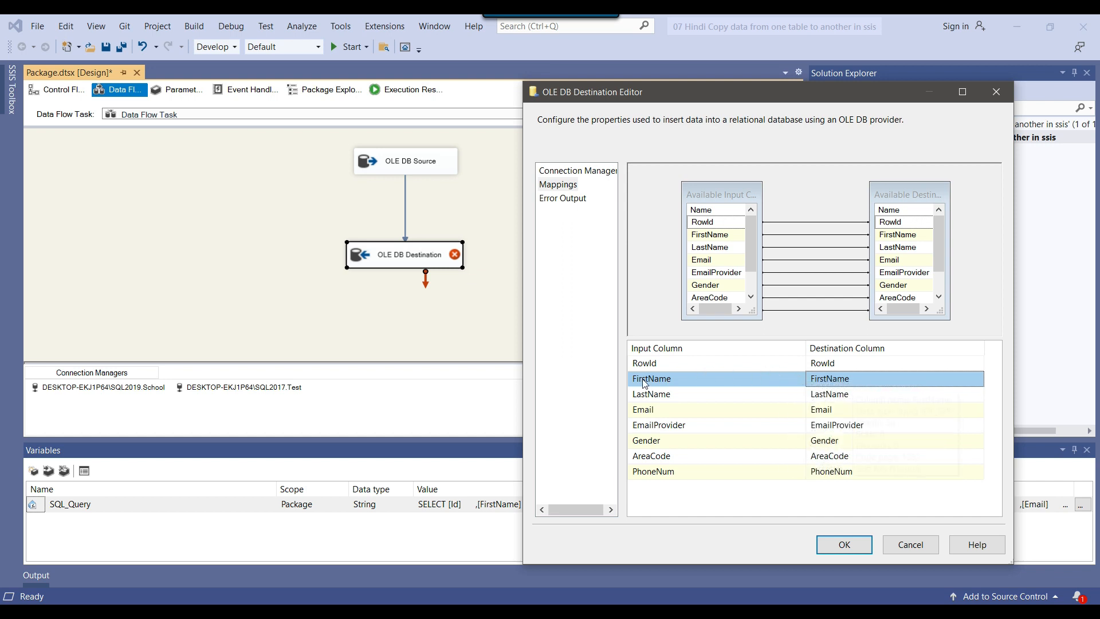
mouse_move(653, 384)
click(845, 544)
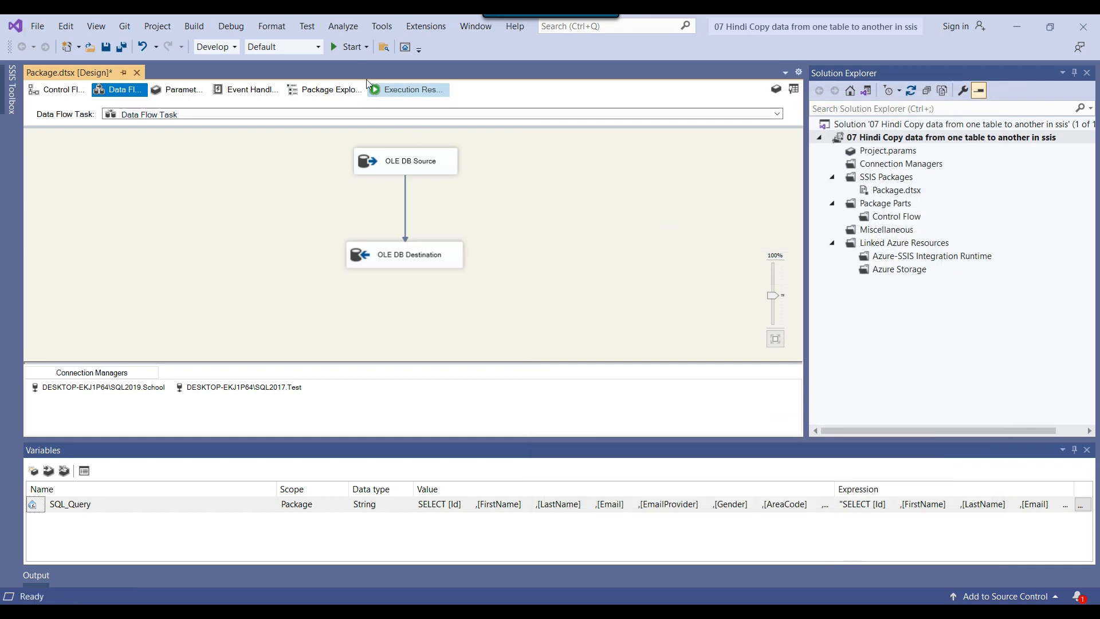
Run the package in debug mode and close the Variables window
click(349, 48)
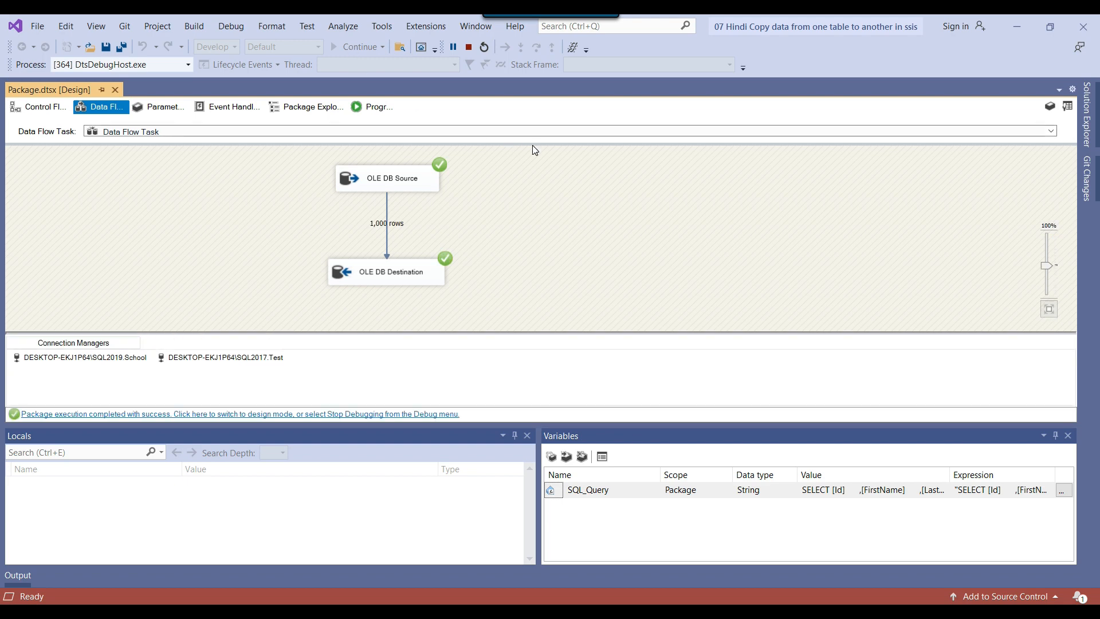
click(1068, 435)
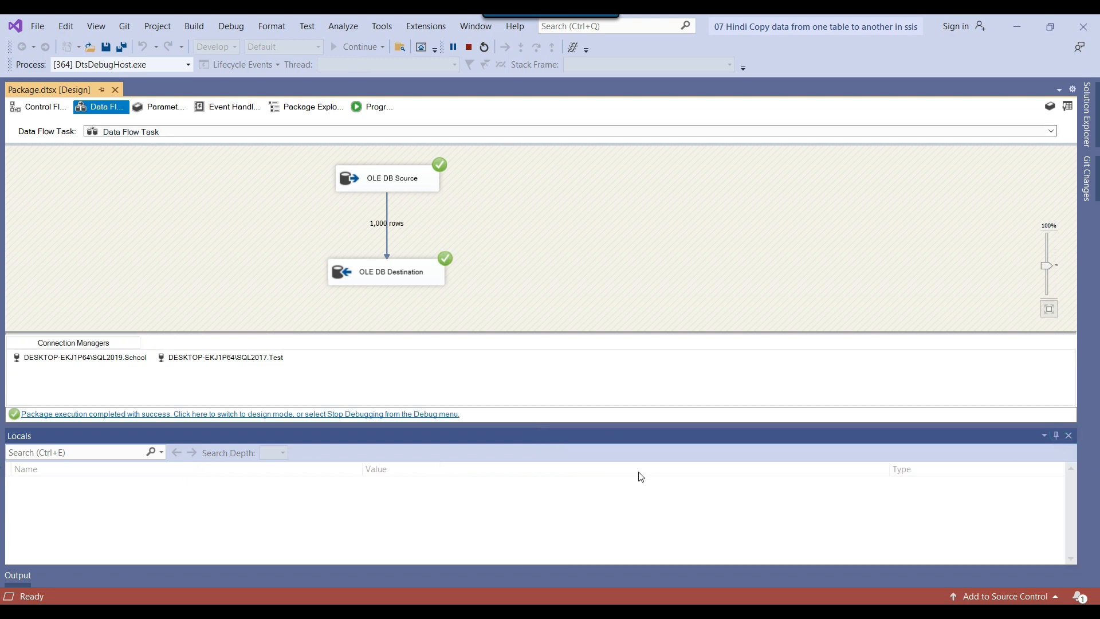
Close the Locals window and review the OLE DB Destination's connection and table settings without changing them
click(1067, 437)
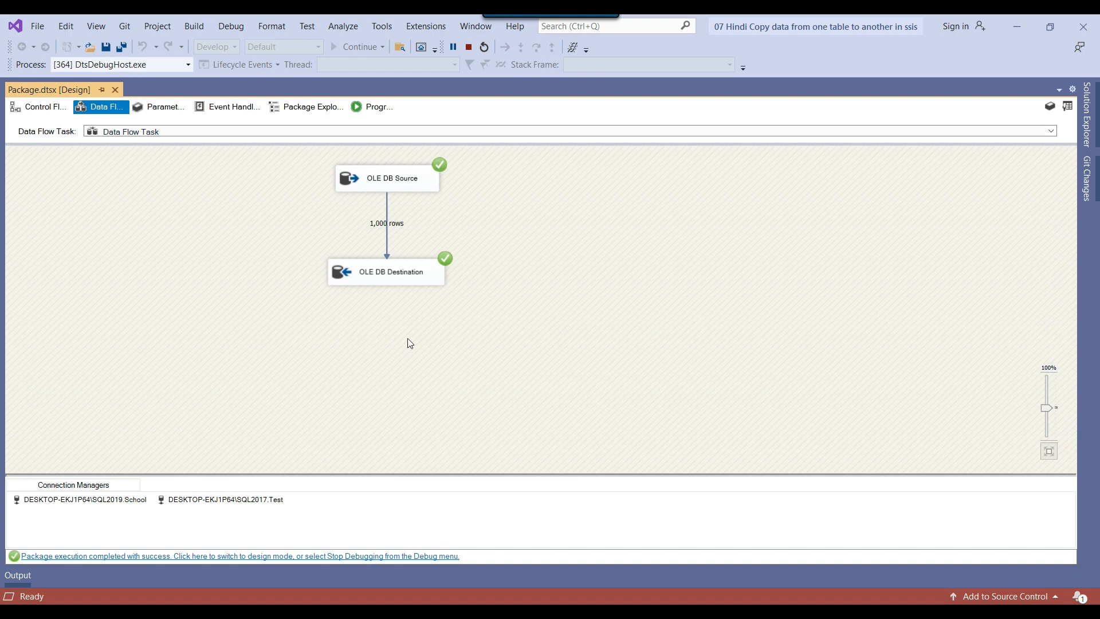
double_click(365, 286)
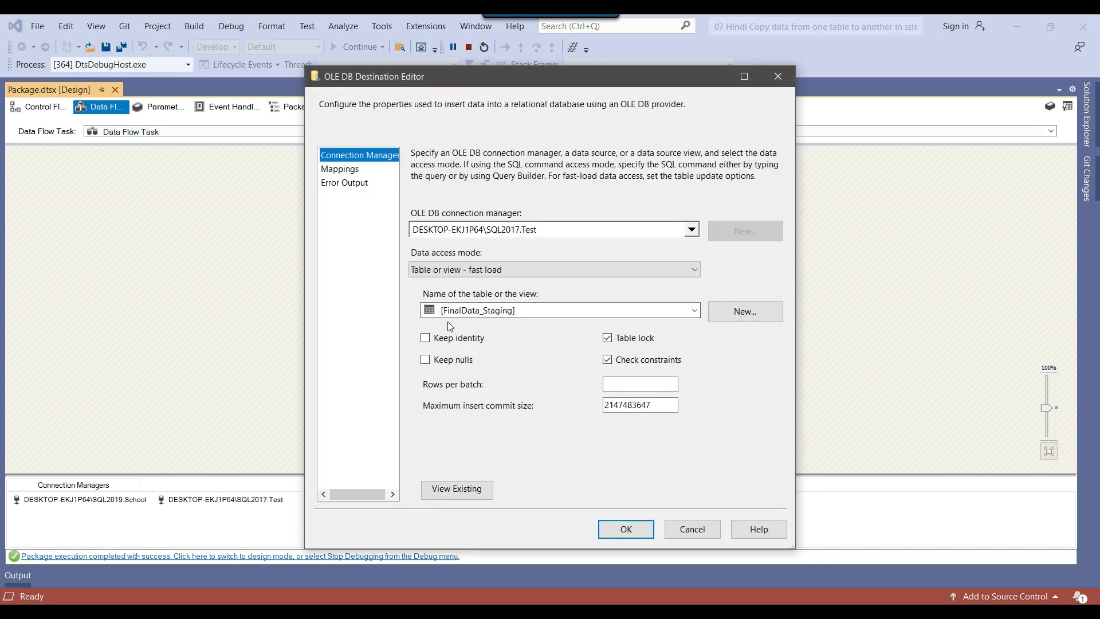
click(692, 529)
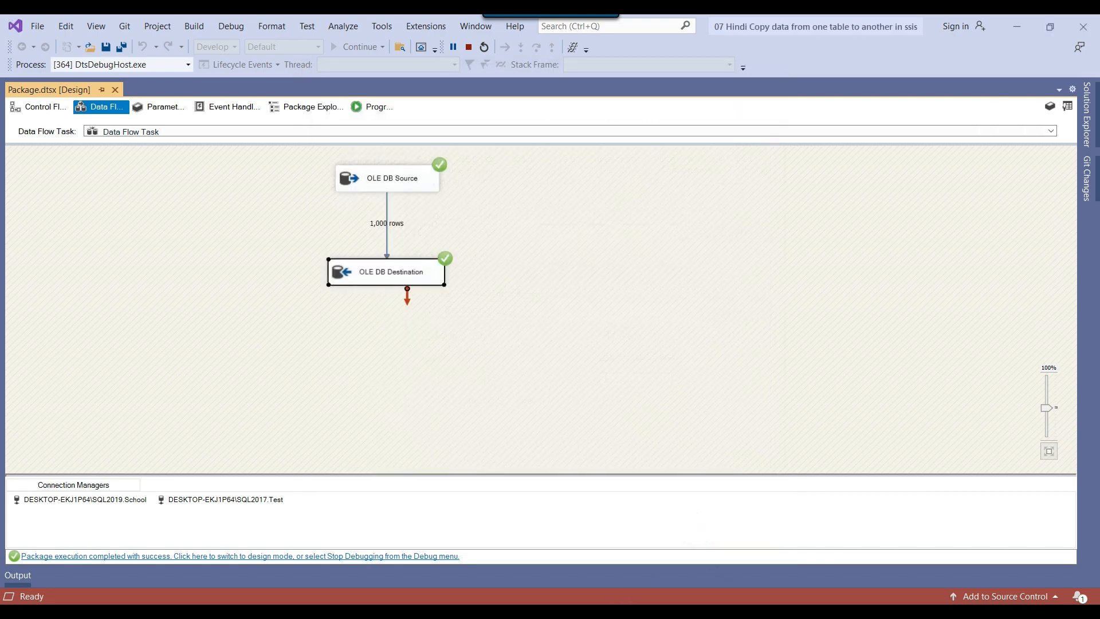
Switch to SQL Server Management Studio, rerun the FinalData_Staging query, and look through the returned rows
key(alt+Tab)
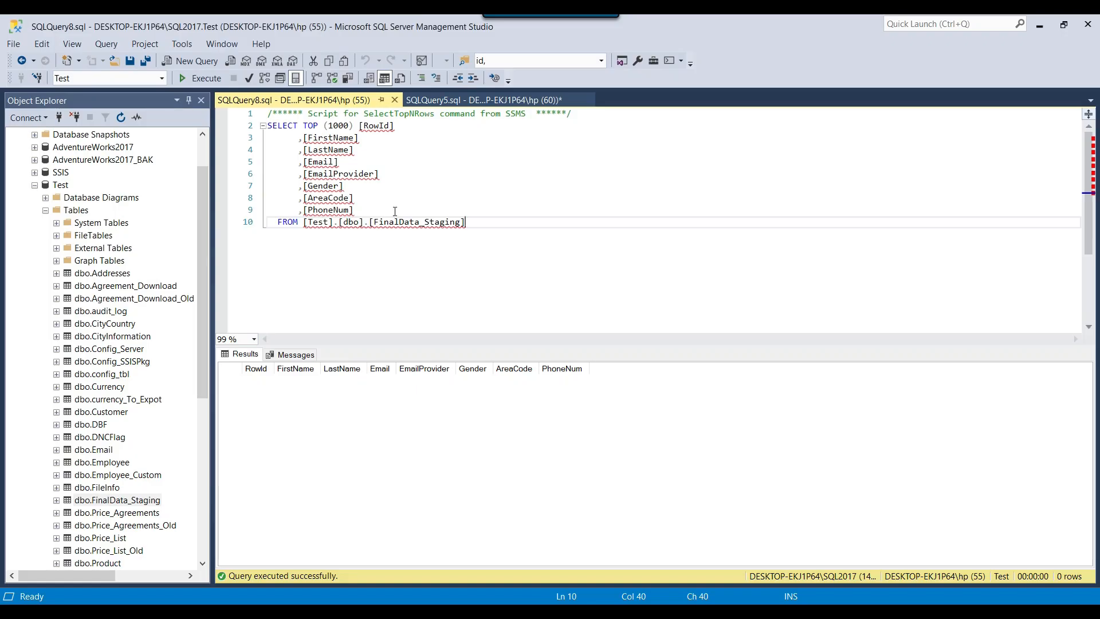
click(205, 82)
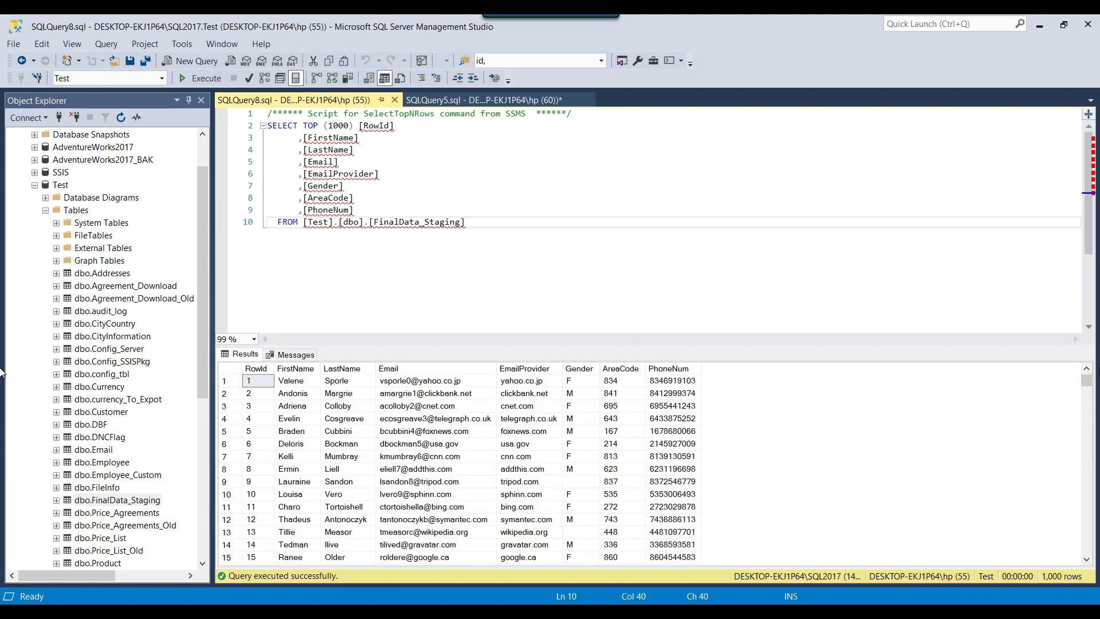
scroll(1091, 399, down, 20)
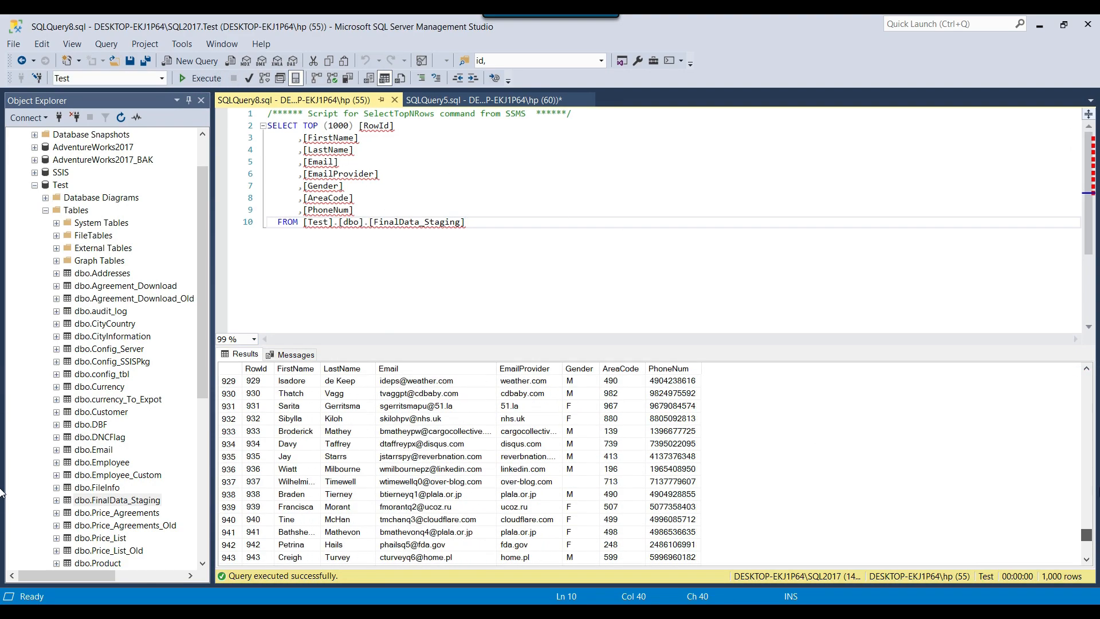
scroll(1086, 395, up, 20)
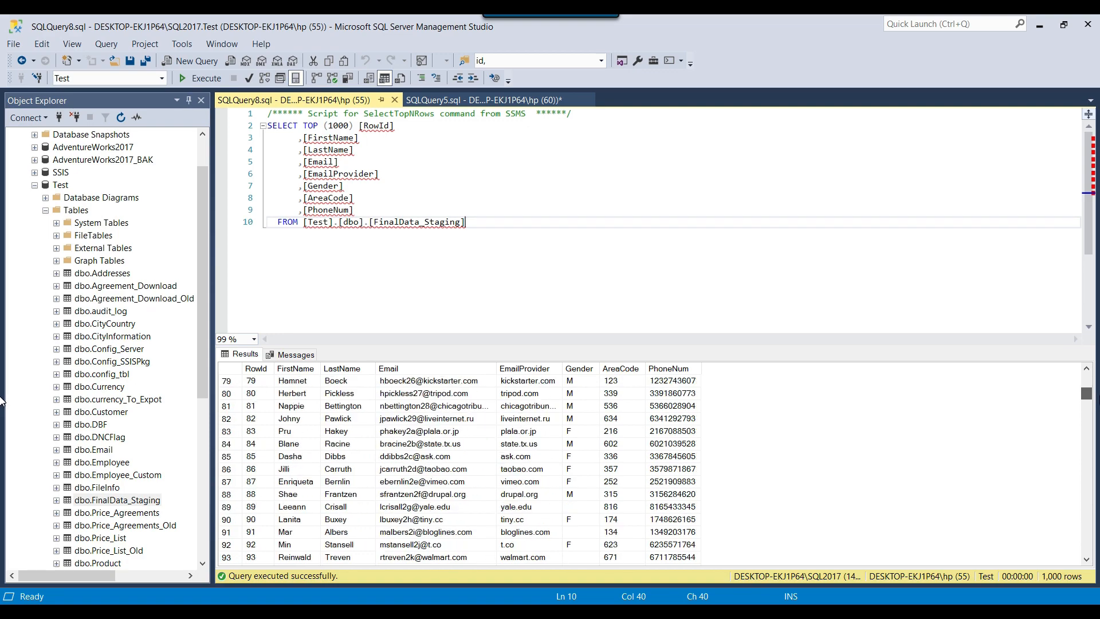
click(1089, 377)
Switch to Visual Studio, stop debugging, and review the OLE DB Destination's table settings without changing them
click(774, 612)
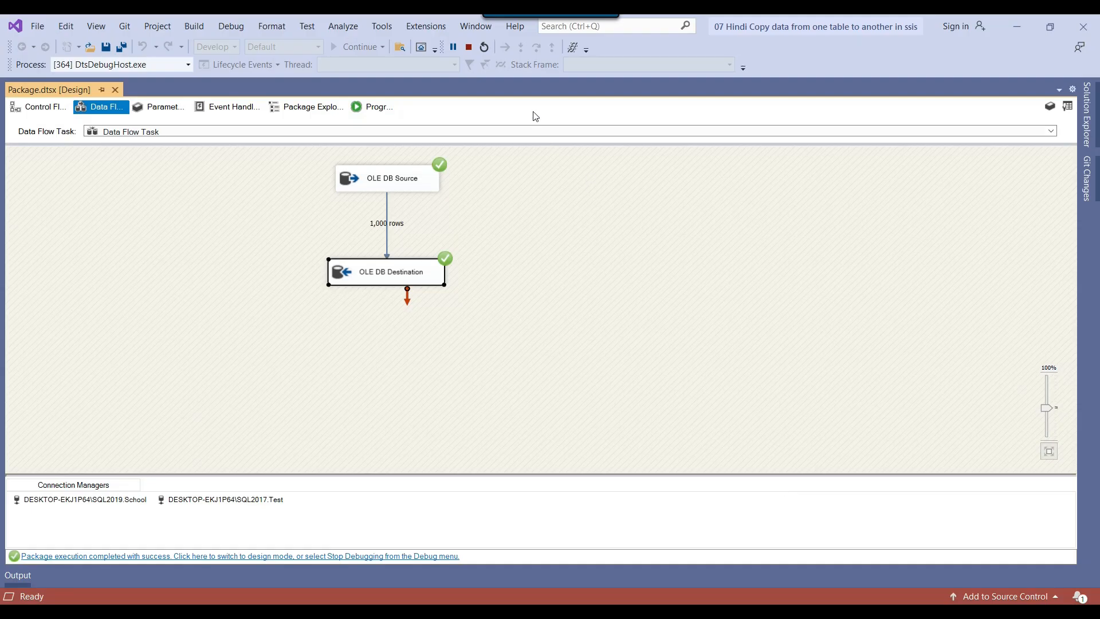
click(469, 48)
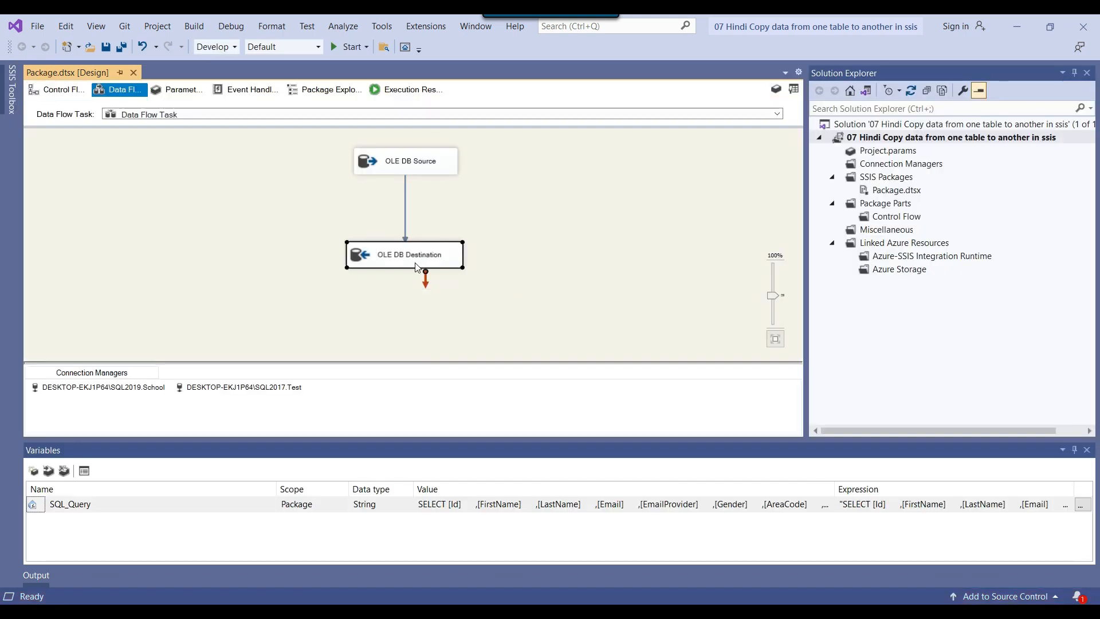
double_click(370, 256)
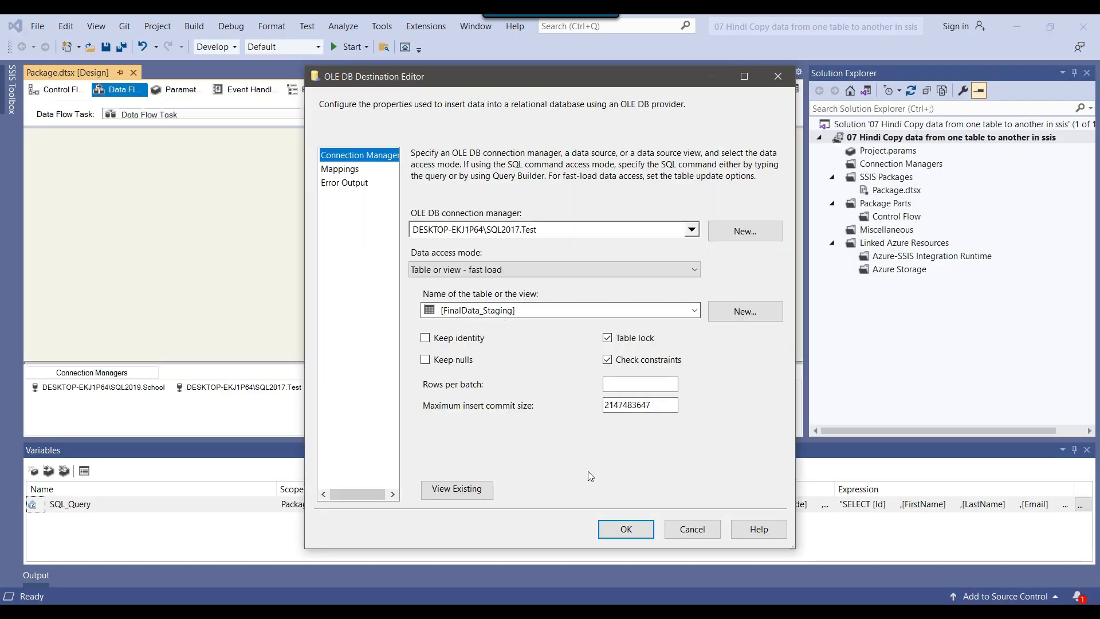
click(688, 530)
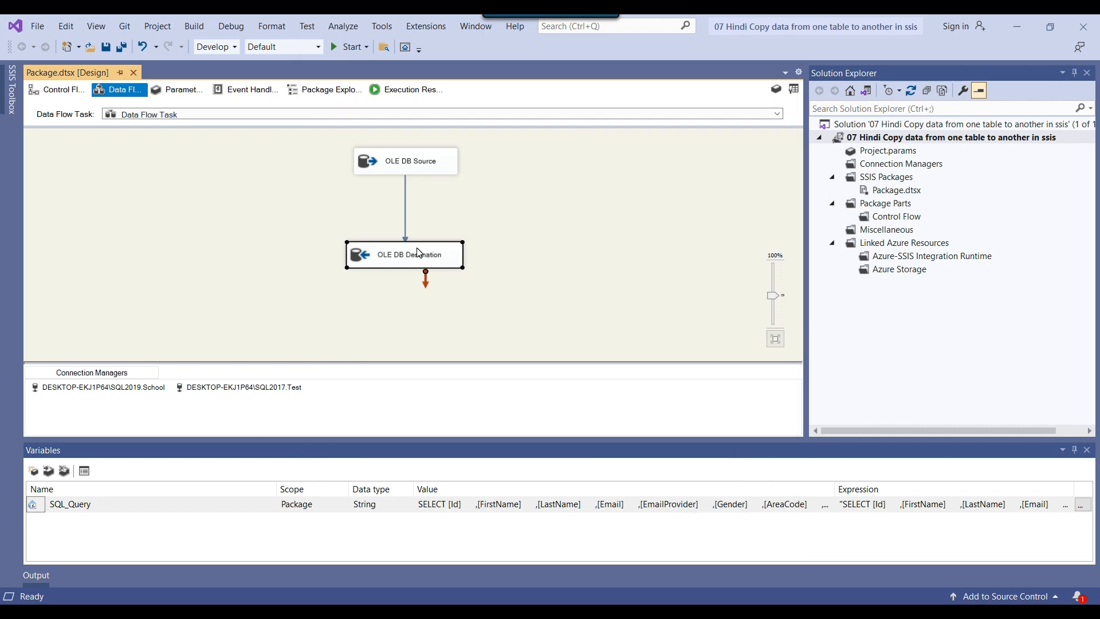
Show the OLE DB Destination's properties and close the Variables window
right_click(417, 252)
click(458, 449)
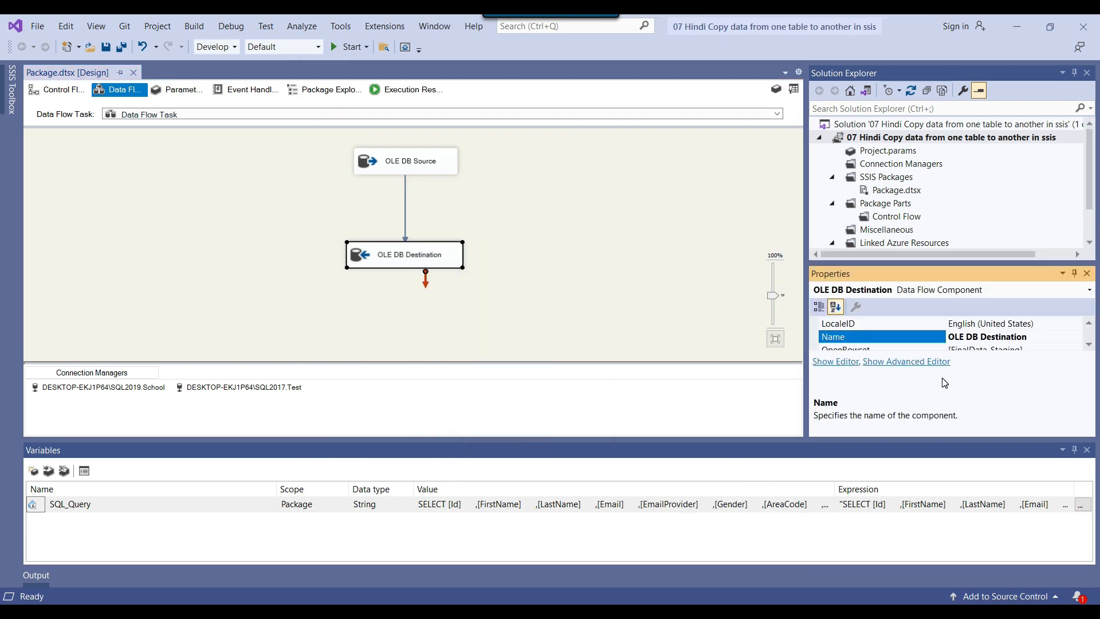
click(1086, 450)
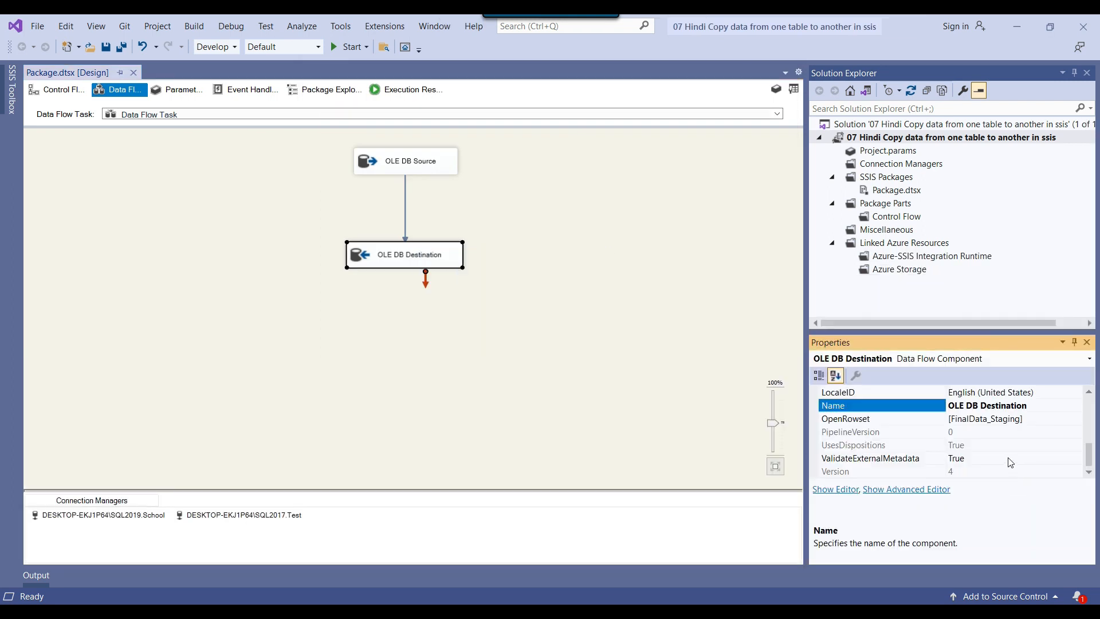
Copy the OpenRowset value [FinalData_Staging] from the OLE DB Destination's properties and deselect the component
scroll(1009, 440, up, 2)
scroll(1007, 448, down, 2)
click(1014, 421)
double_click(1043, 418)
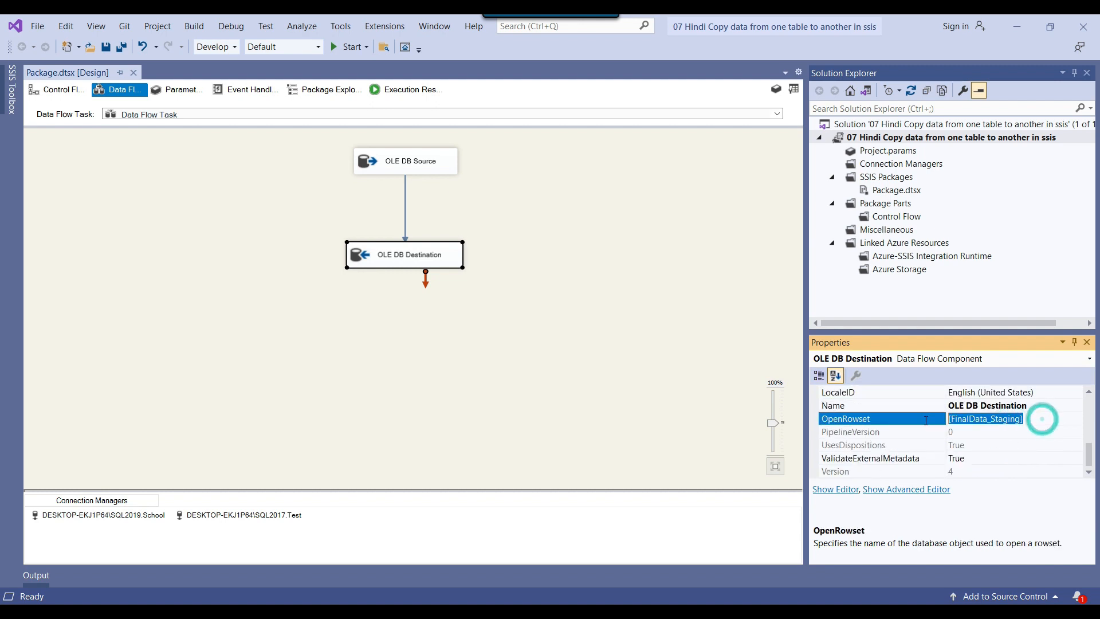
right_click(992, 420)
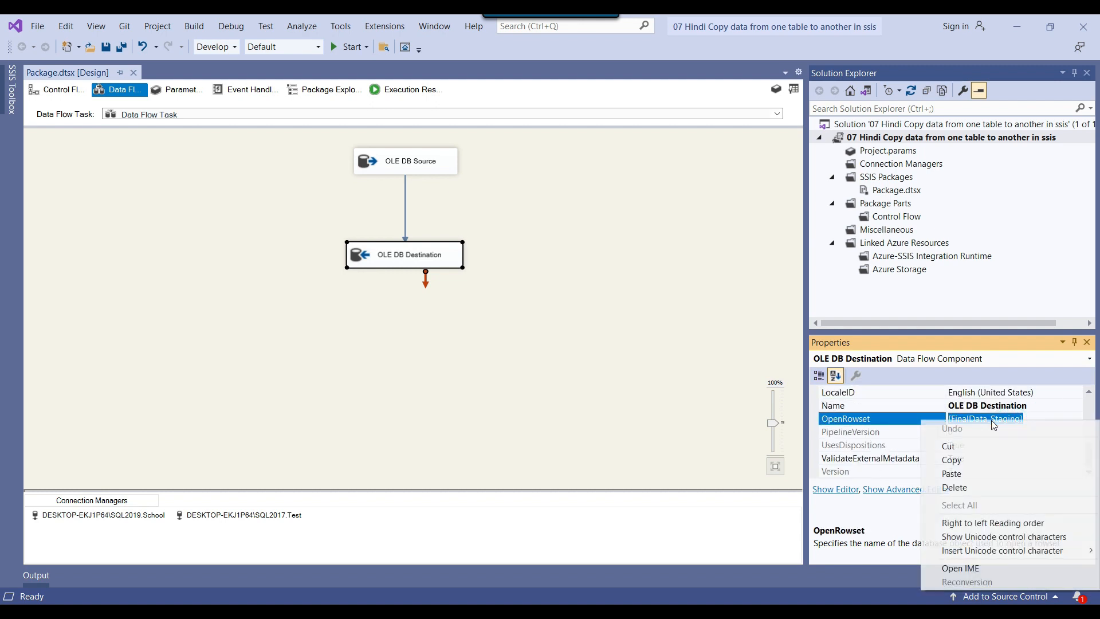
click(966, 459)
click(580, 280)
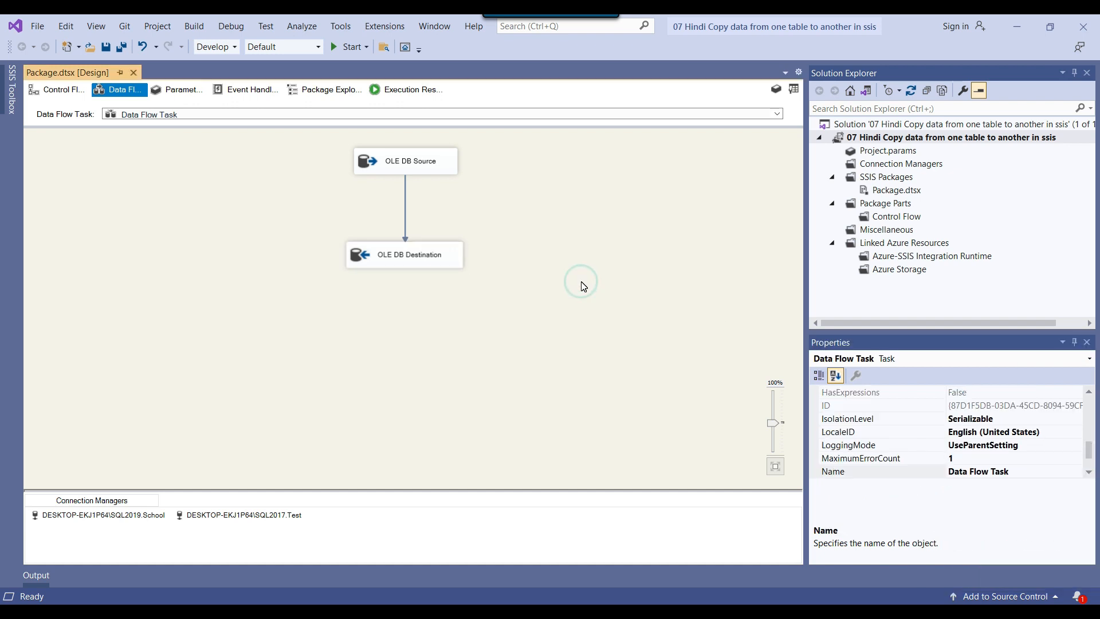
Compare the target table in the OLE DB Destination editor with the component's OpenRowset property
scroll(1014, 456, up, 3)
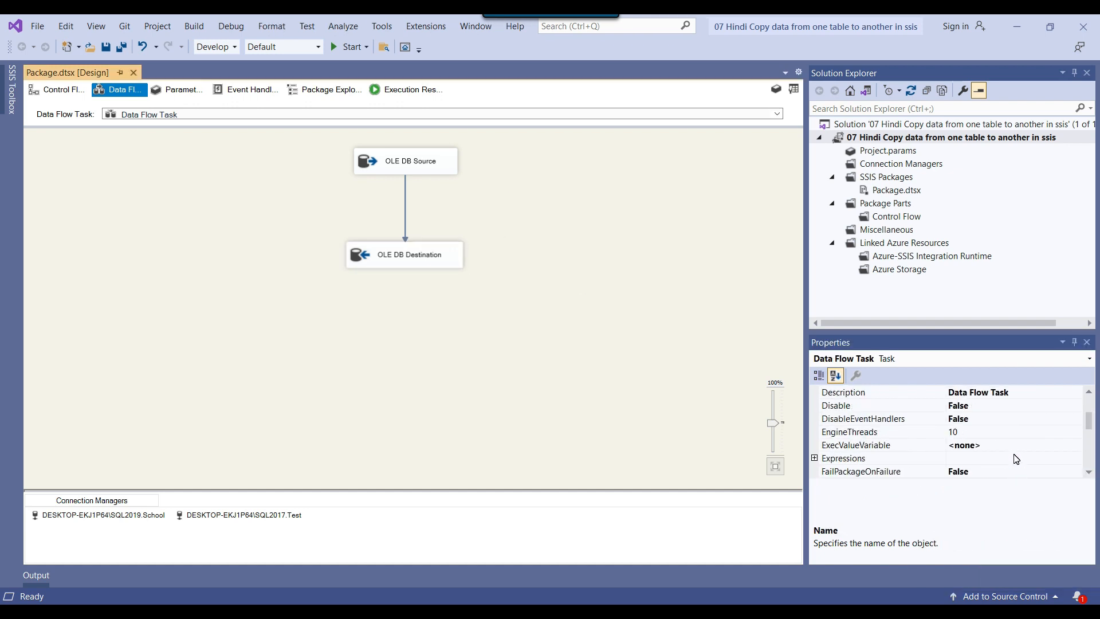
click(367, 253)
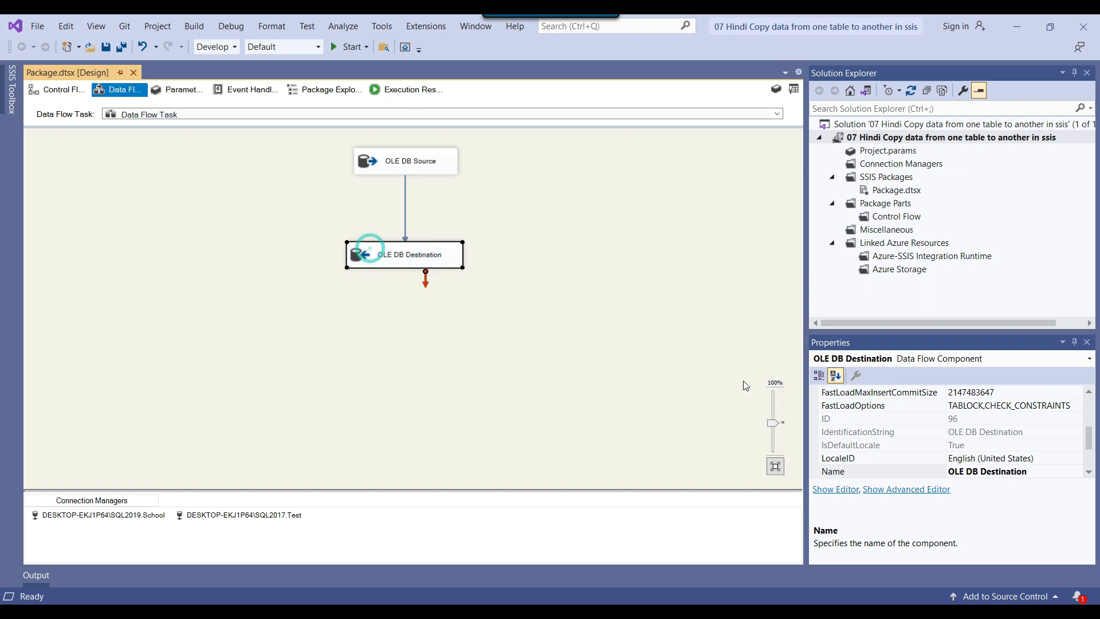
double_click(369, 252)
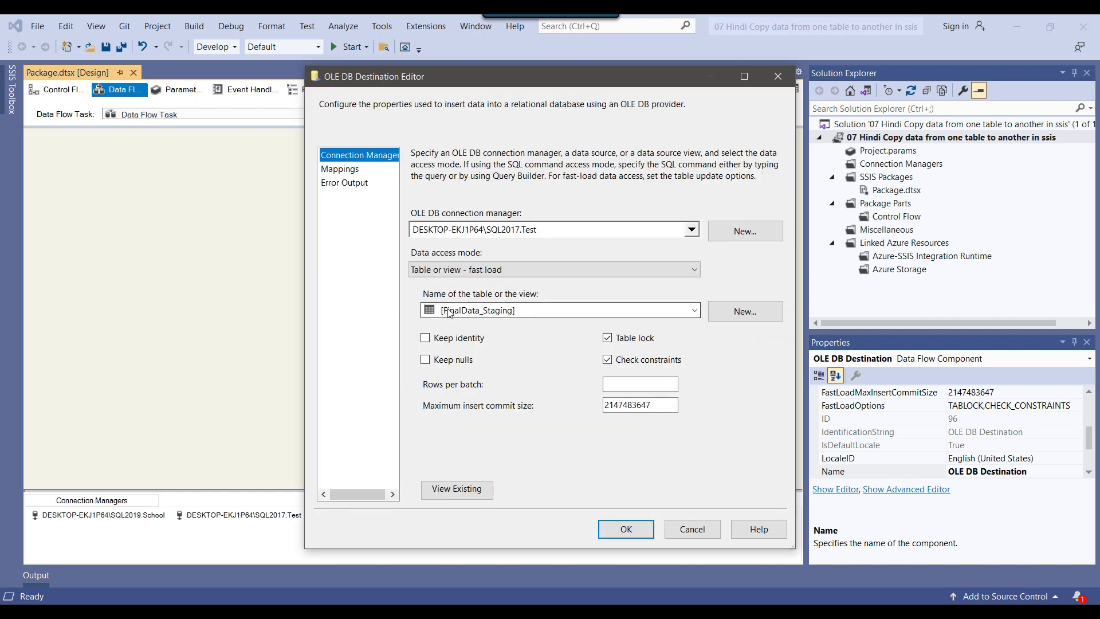
click(692, 528)
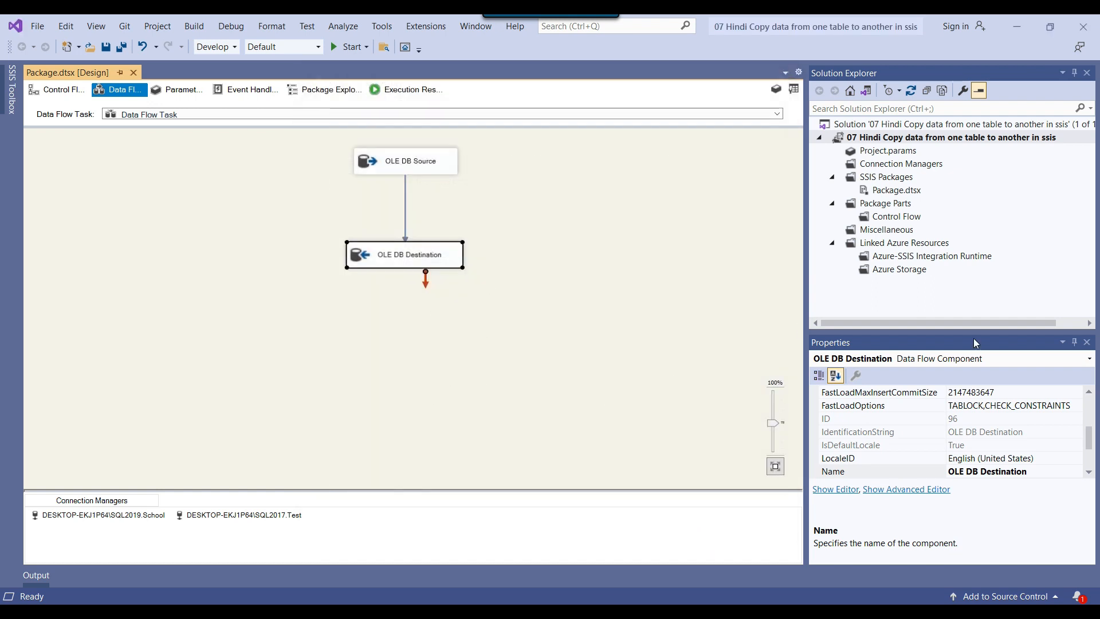
scroll(1038, 458, down, 2)
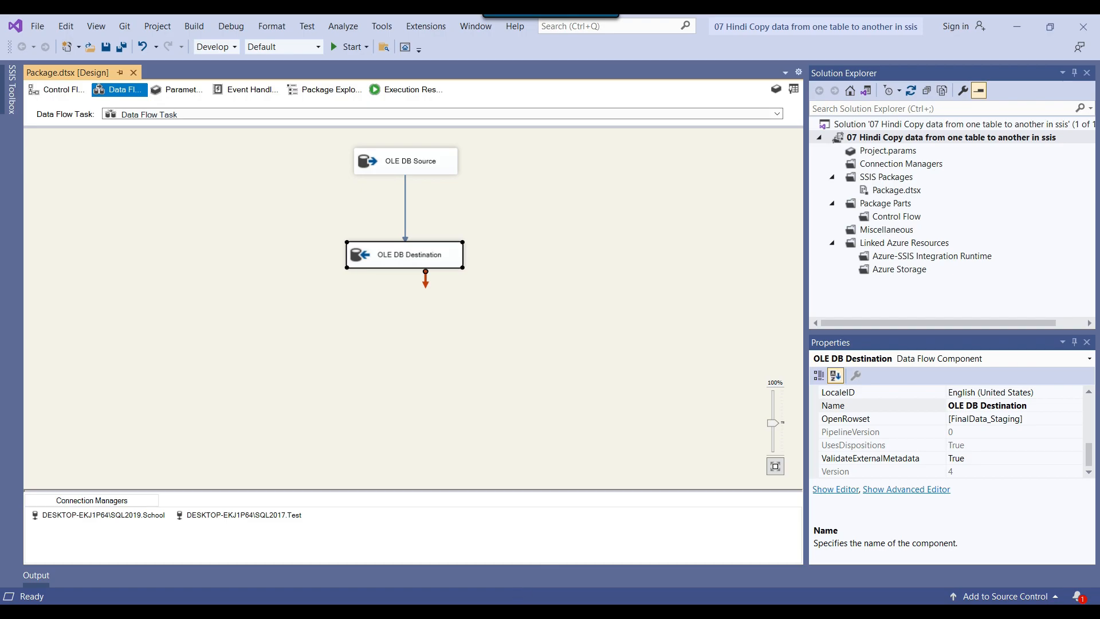
Switch to SQL Server Management Studio, select the whole FinalData_Staging query, and run it
click(517, 612)
drag(524, 224, 261, 126)
click(205, 78)
click(661, 214)
Switch to Visual Studio and run the package again in debug mode from the data flow
click(704, 612)
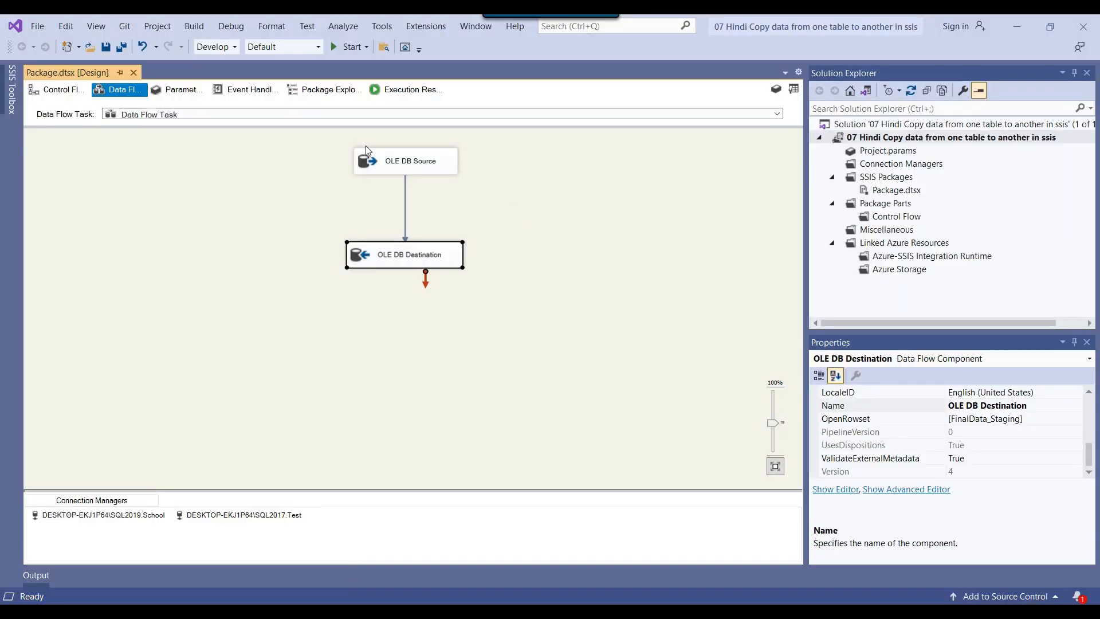
click(64, 91)
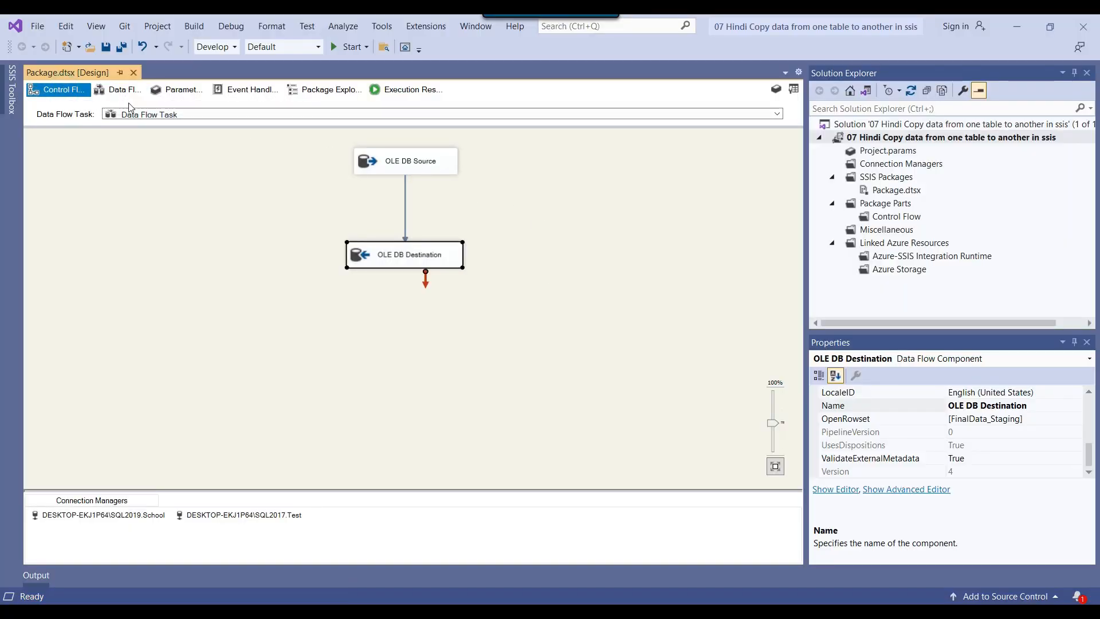
click(115, 91)
click(344, 49)
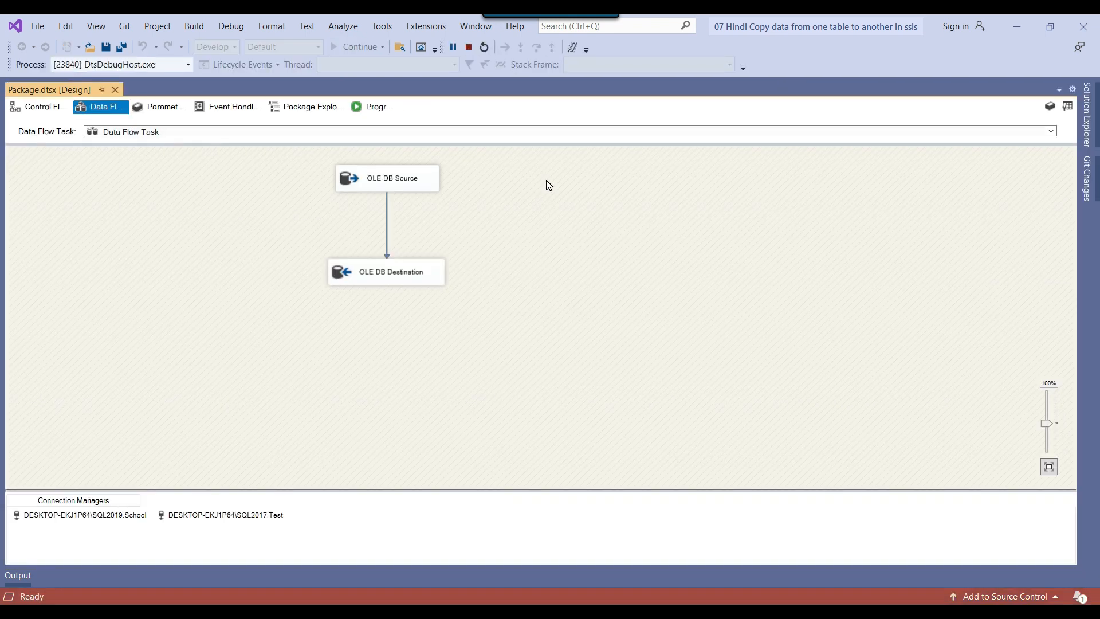
Switch to SQL Server Management Studio, remove TOP (1000) from the FinalData_Staging query, and run it
key(alt+Tab)
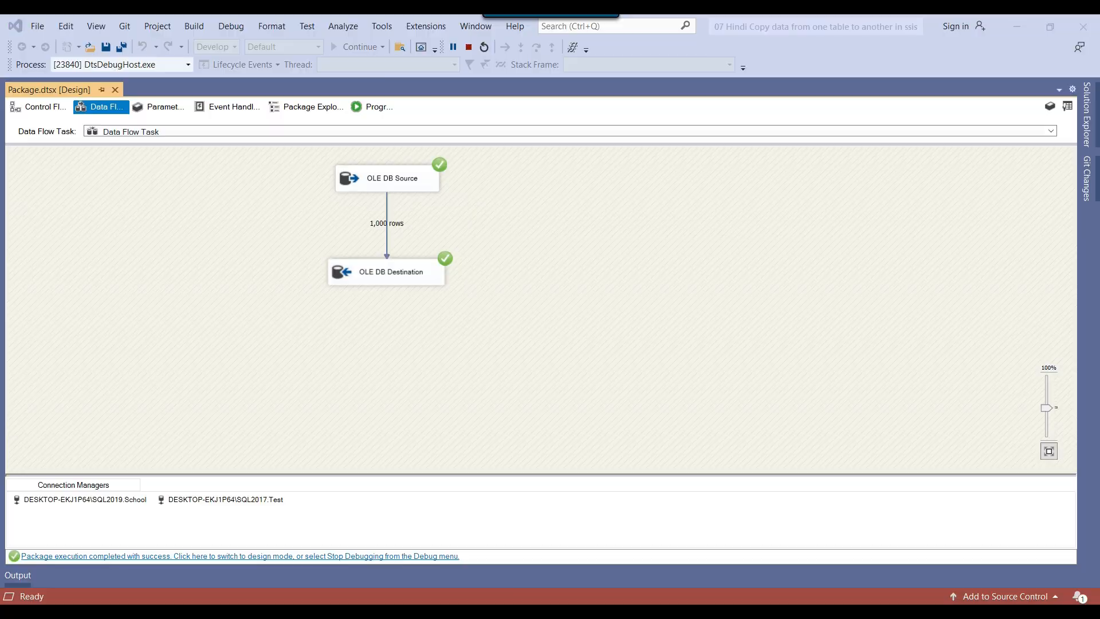
drag(304, 126, 355, 125)
key(Delete)
key(Delete)
key(F5)
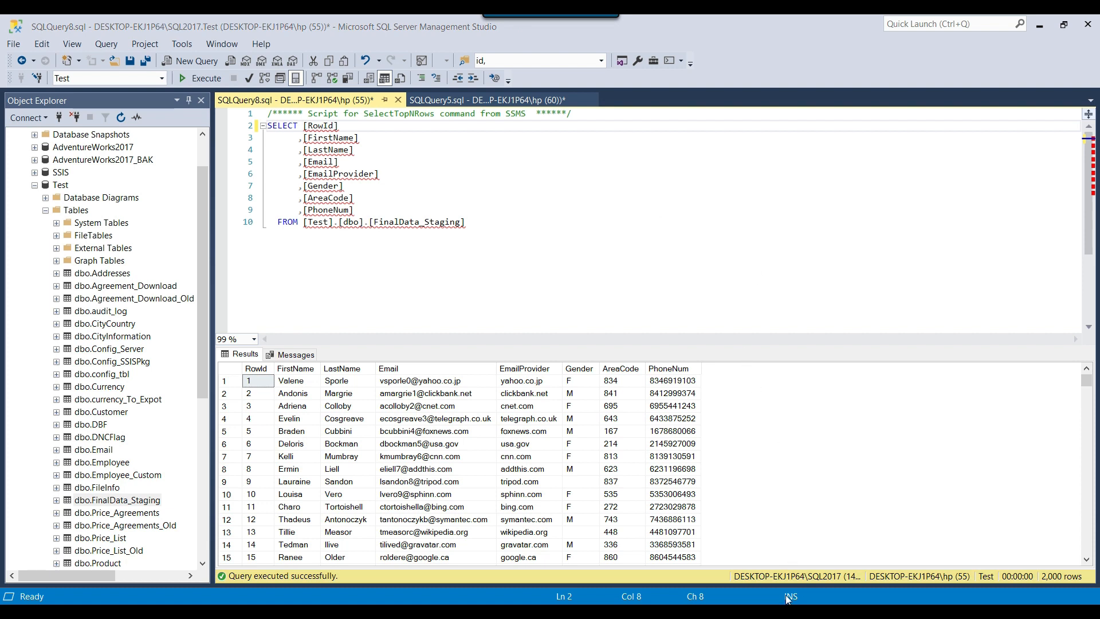
Switch to Visual Studio, stop debugging, and move the Data Flow Task slightly lower on the control flow
click(793, 614)
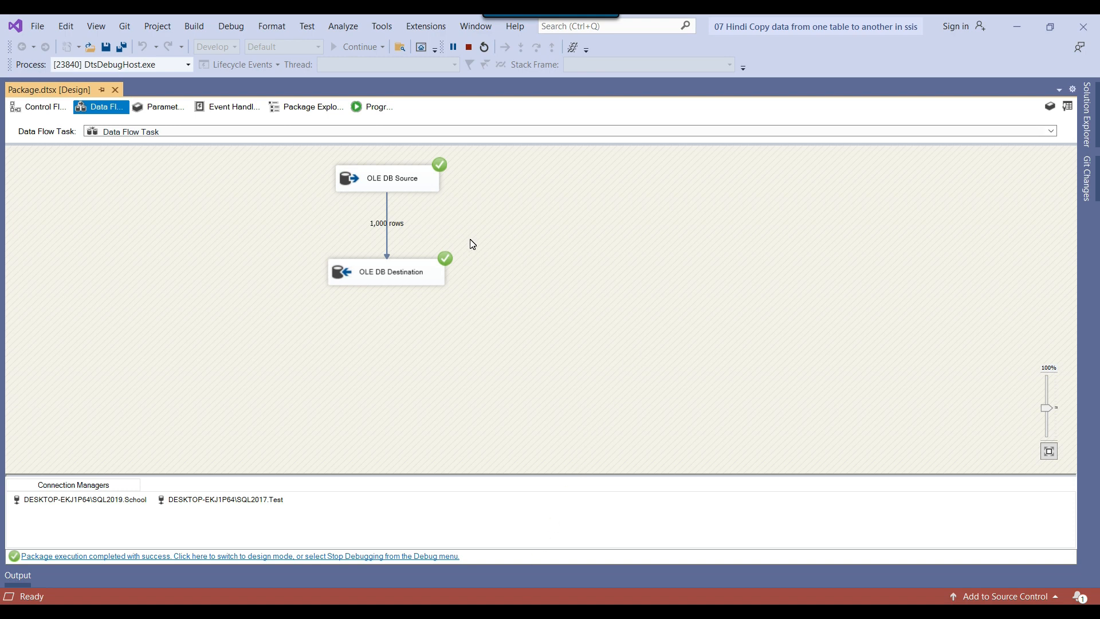
click(53, 108)
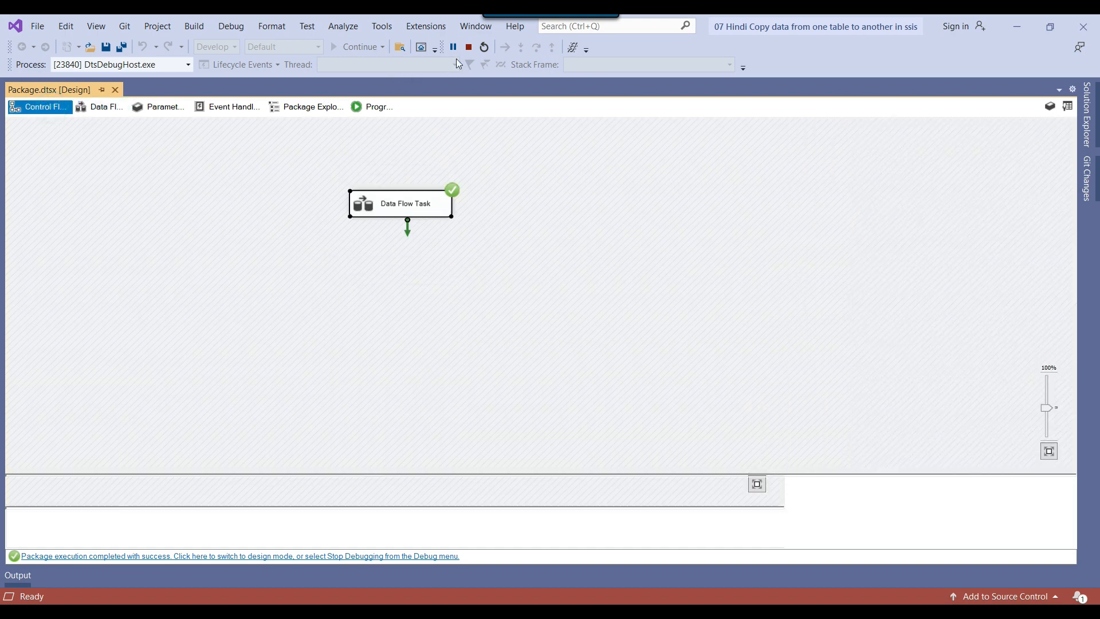
click(468, 47)
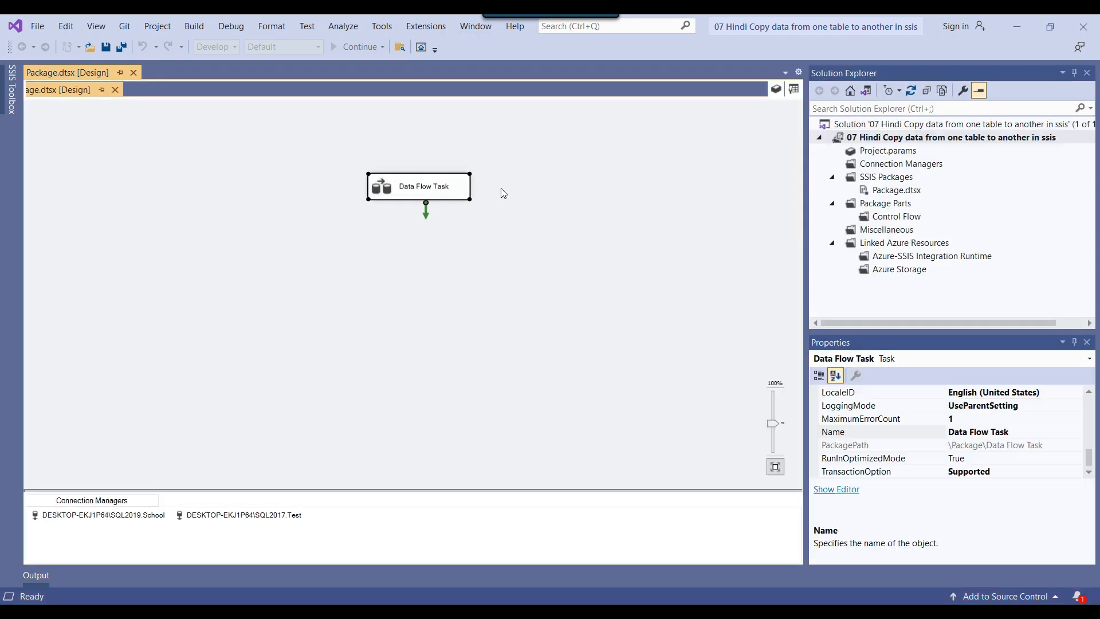
drag(405, 190, 403, 210)
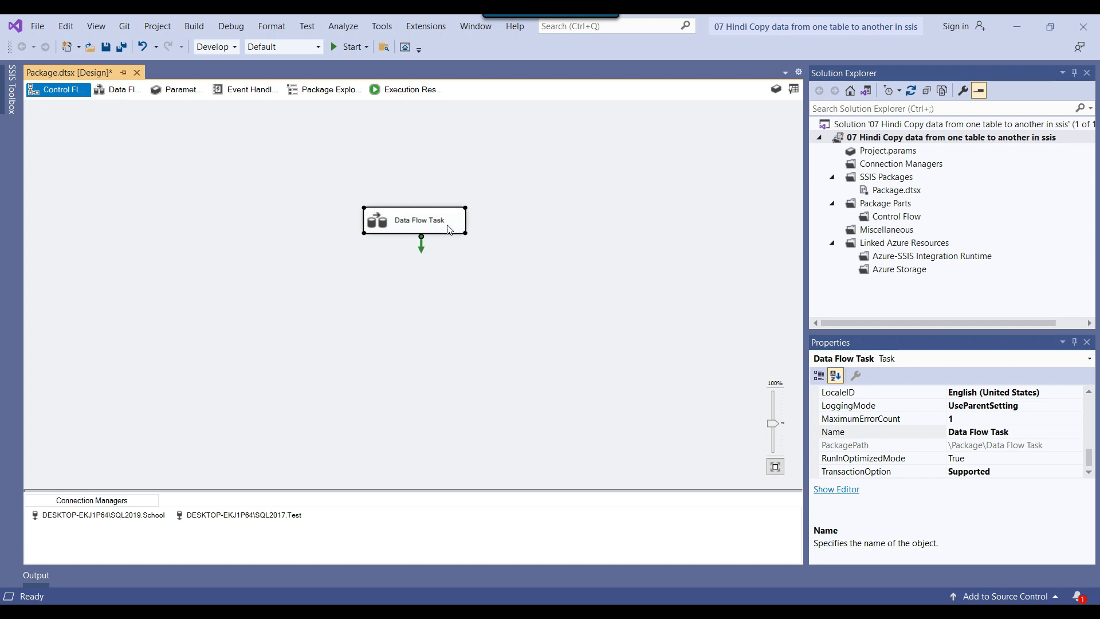
Add an Execute SQL Task above the Data Flow Task on the control flow
click(793, 89)
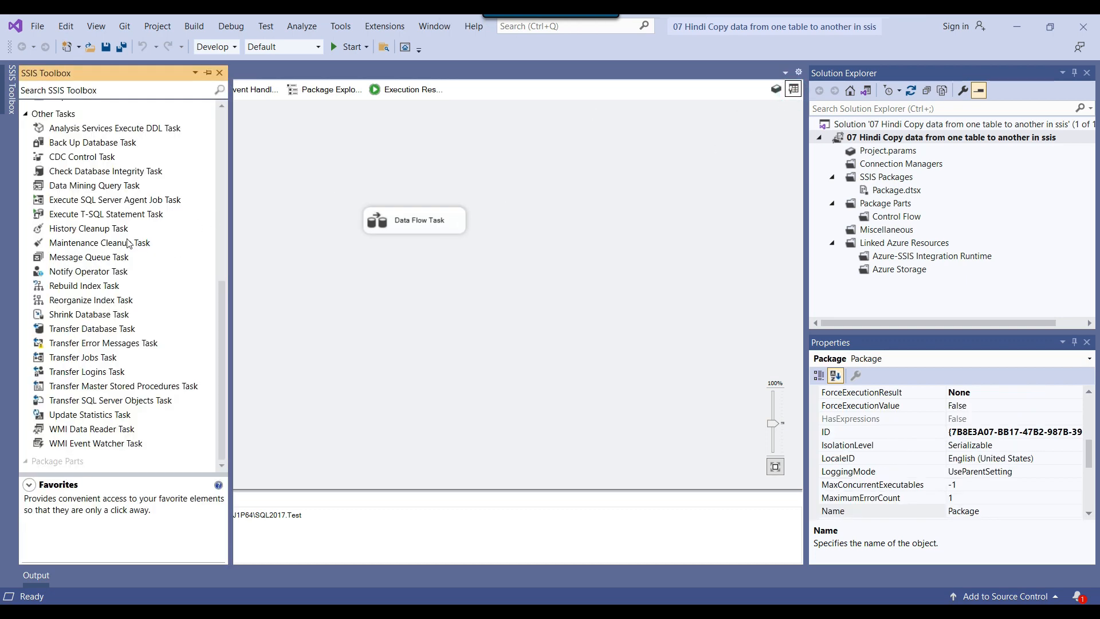
scroll(129, 243, up, 10)
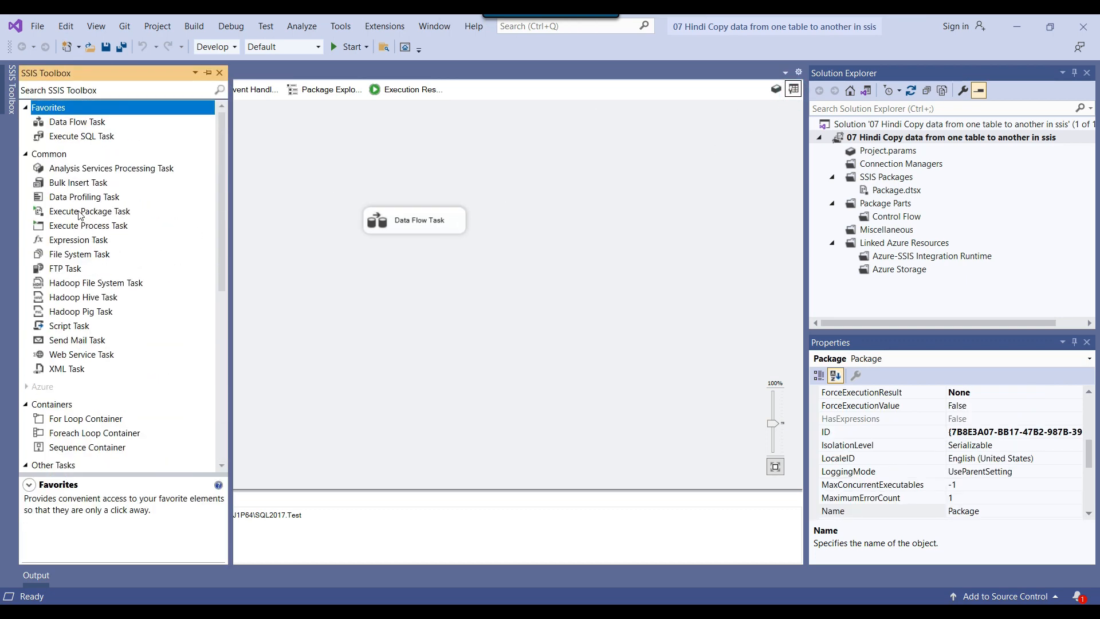
drag(69, 136, 384, 147)
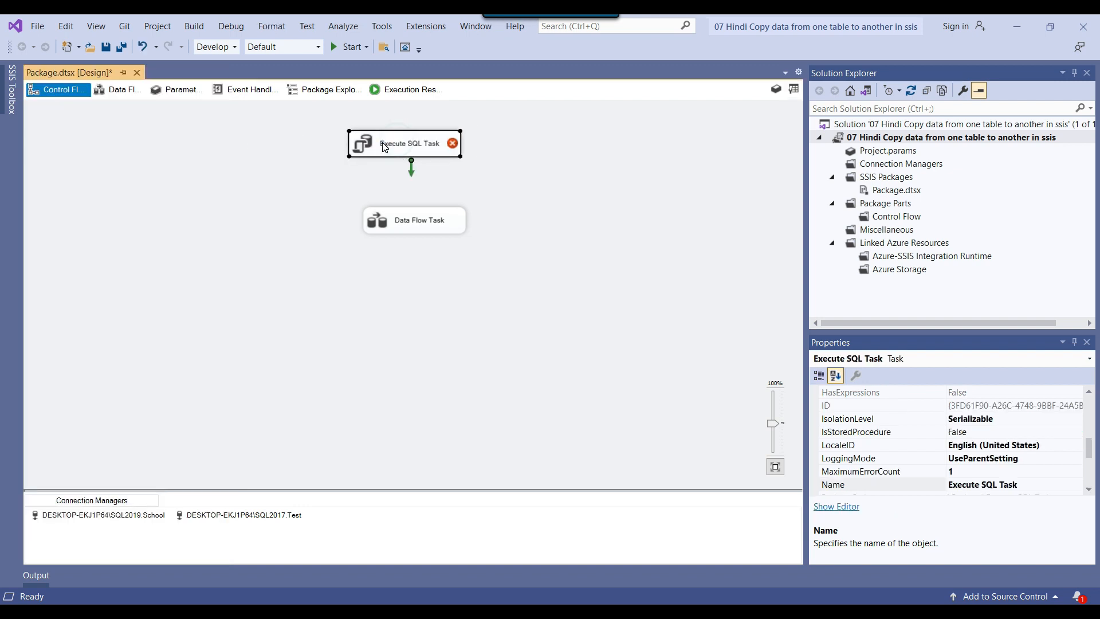
Rename the Execute SQL Task as Clean table
click(385, 146)
text(Clean tabe)
key(BackSpace)
text(le)
click(576, 177)
Open the Clean table task for editing and set its connection to DESKTOP-EKJ1P64\SQL2017.Test
click(385, 151)
right_click(407, 146)
click(439, 162)
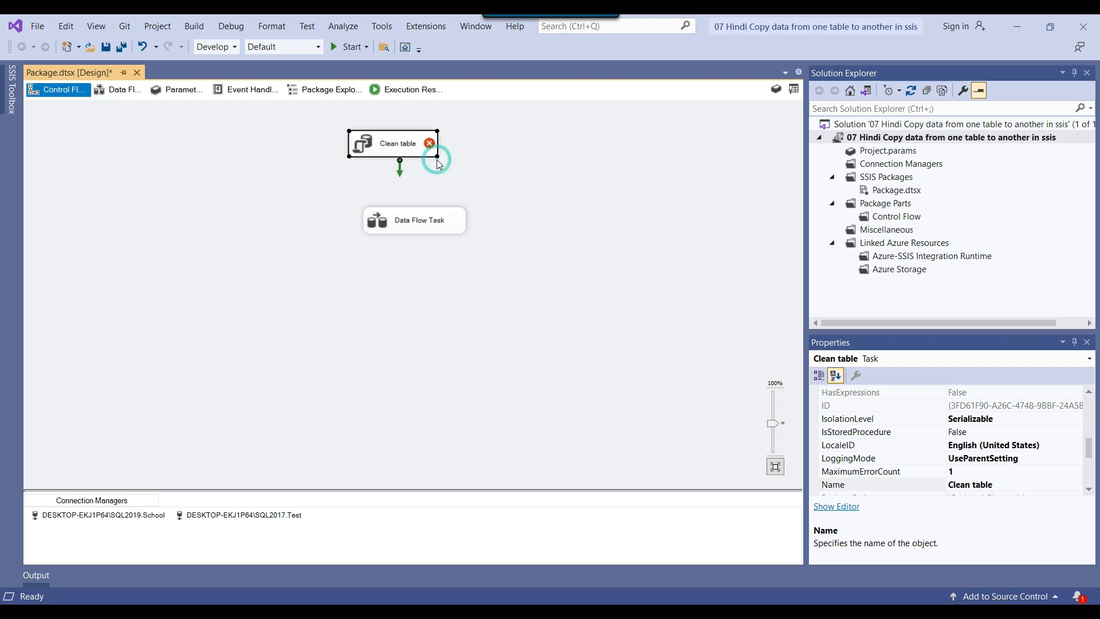
click(745, 323)
click(773, 323)
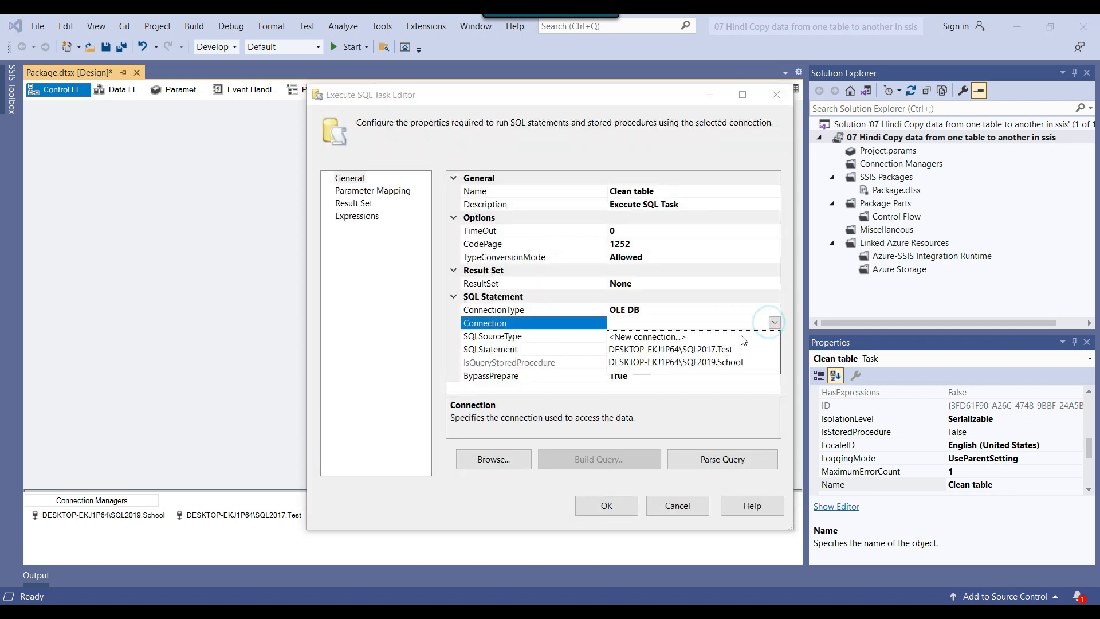
click(701, 351)
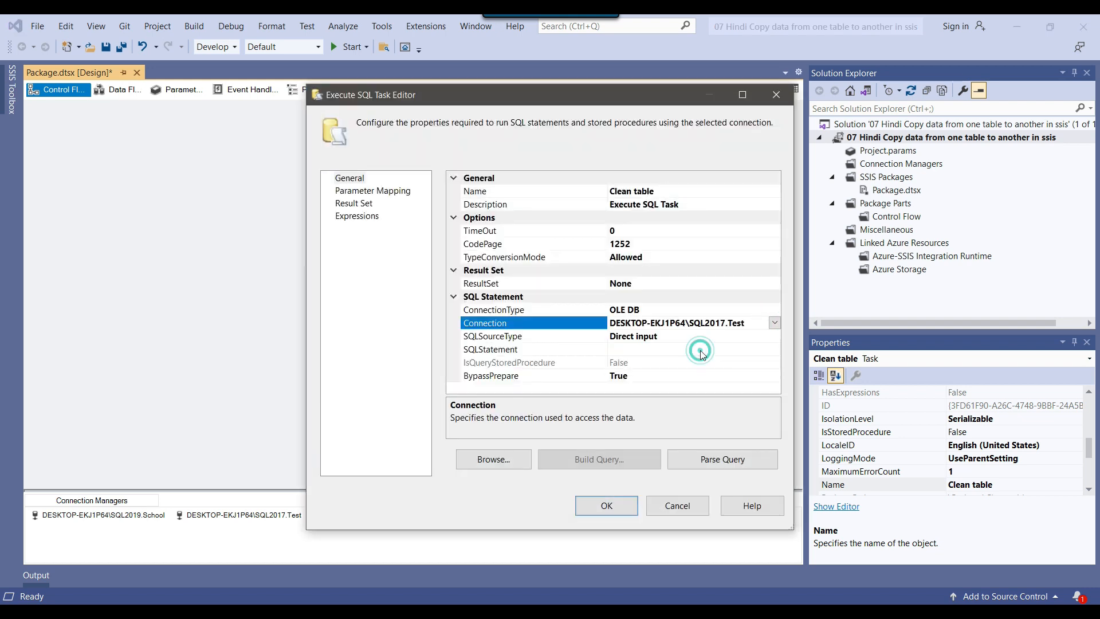
Open Clean table's SQL statement entry, switch to SQL Server Management Studio, and write truncate table [FinalData_Staging] two lines below the existing query
click(717, 351)
click(773, 349)
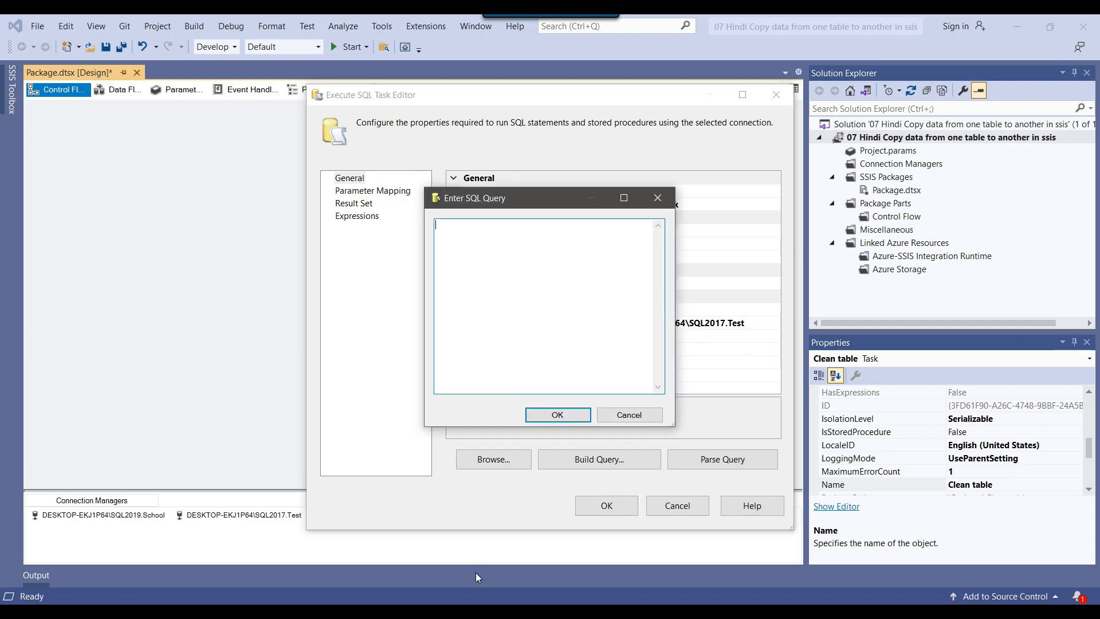
key(alt+Tab)
click(527, 210)
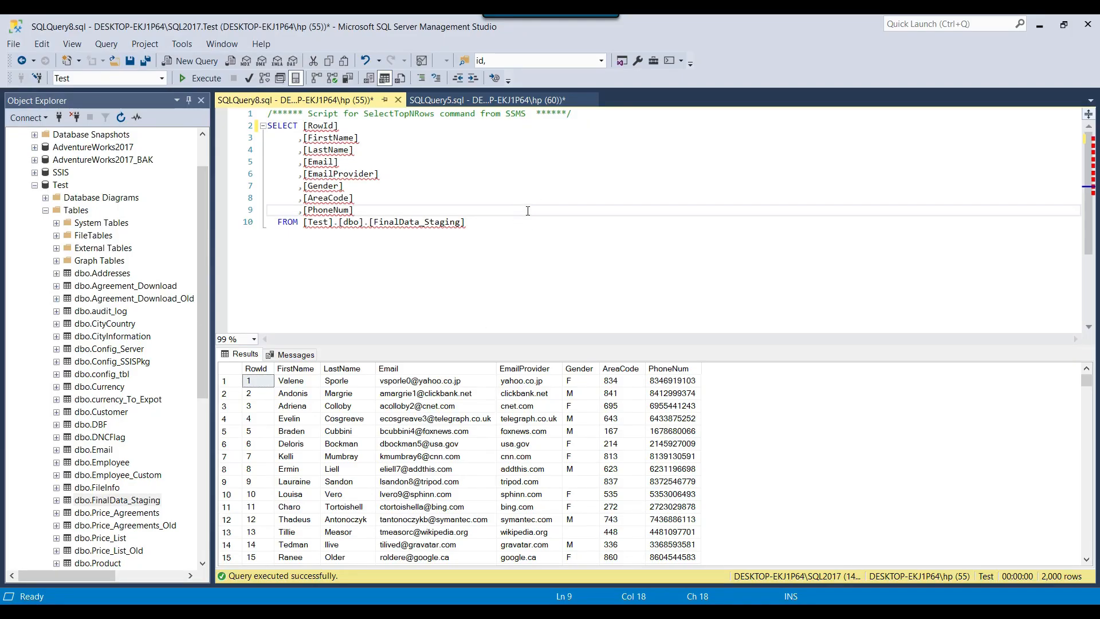
key(ctrl+End)
key(Return)
key(Return)
text(truncat)
key(BackSpace)
text(ate table)
drag(465, 222, 369, 222)
key(ctrl+c)
click(417, 248)
key(ctrl+v)
Remove the truncate statement from the query window, switch to Visual Studio, and enter truncate table [FinalData_Staging] as Clean table's SQL statement
triple_click(468, 251)
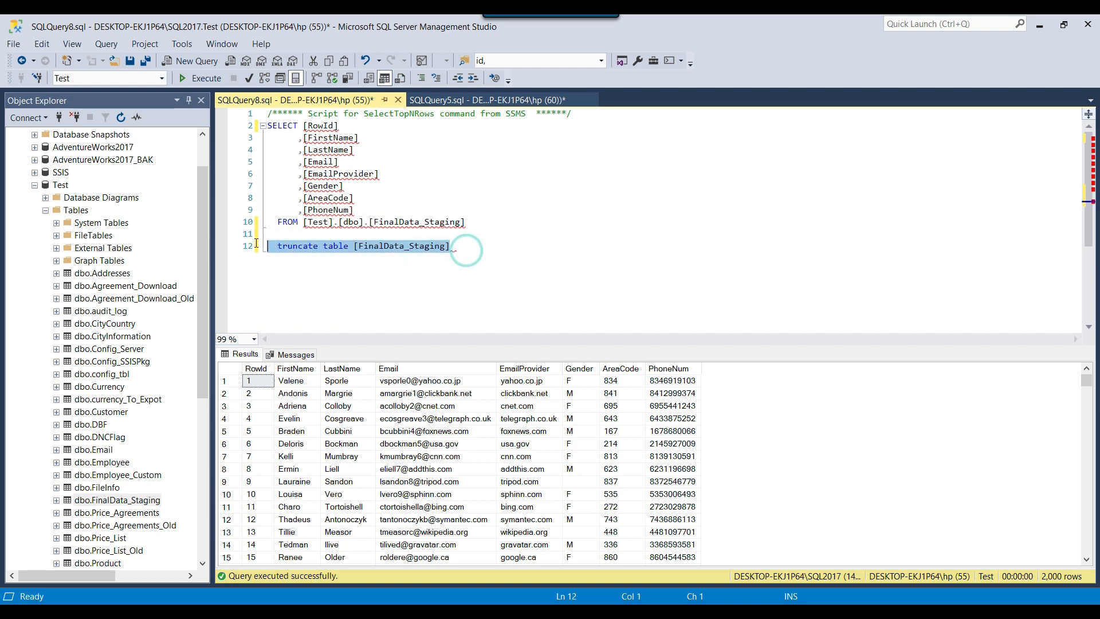
key(BackSpace)
key(alt+Tab)
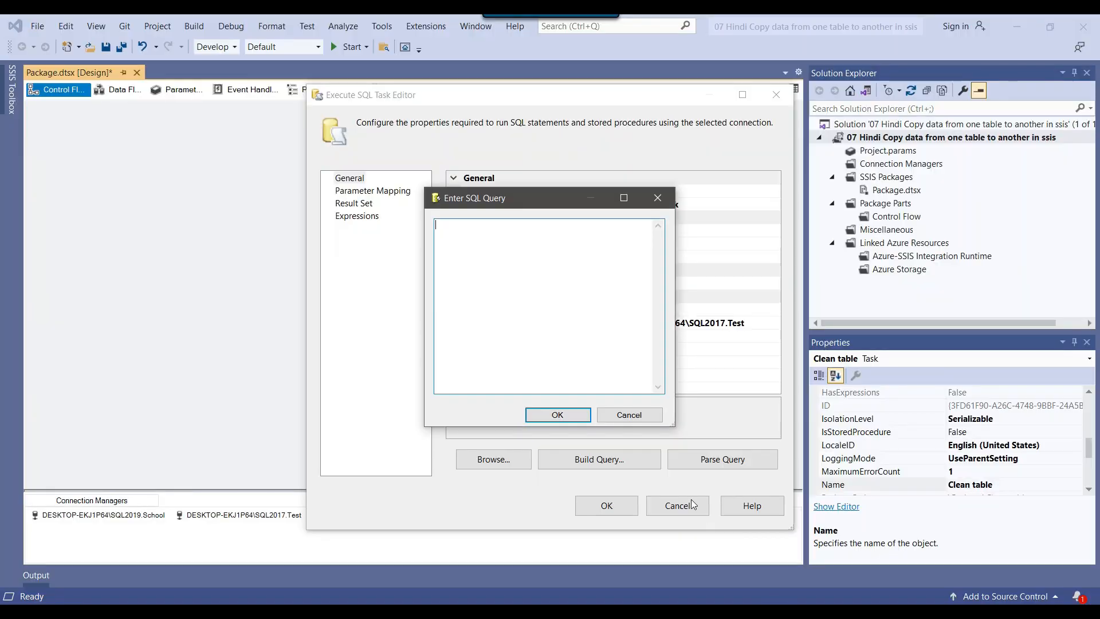
key(ctrl+v)
click(558, 415)
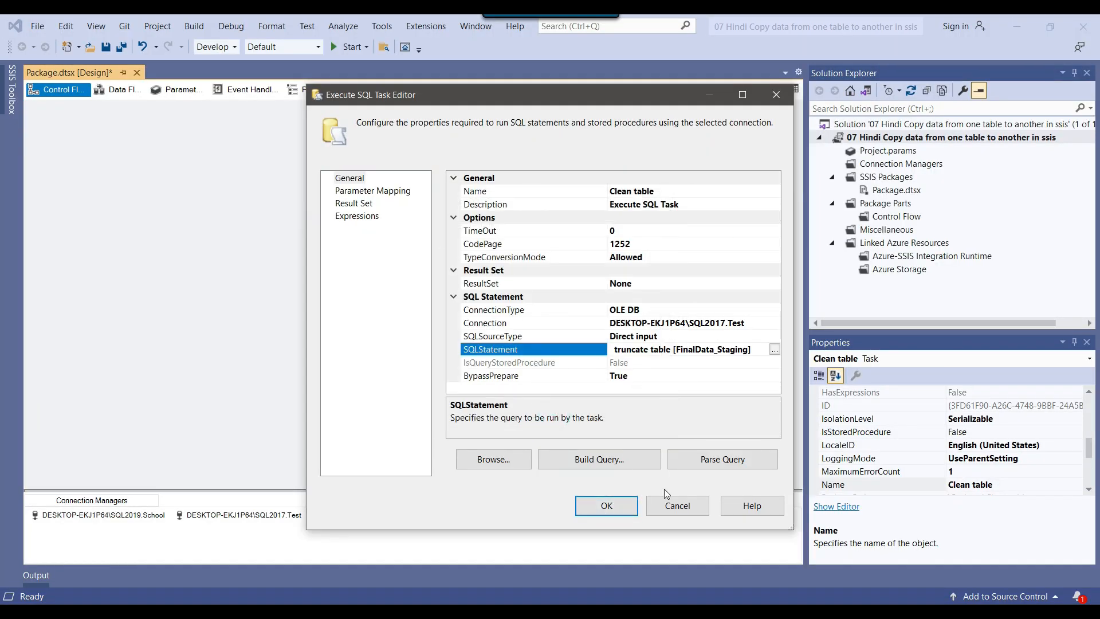
click(597, 512)
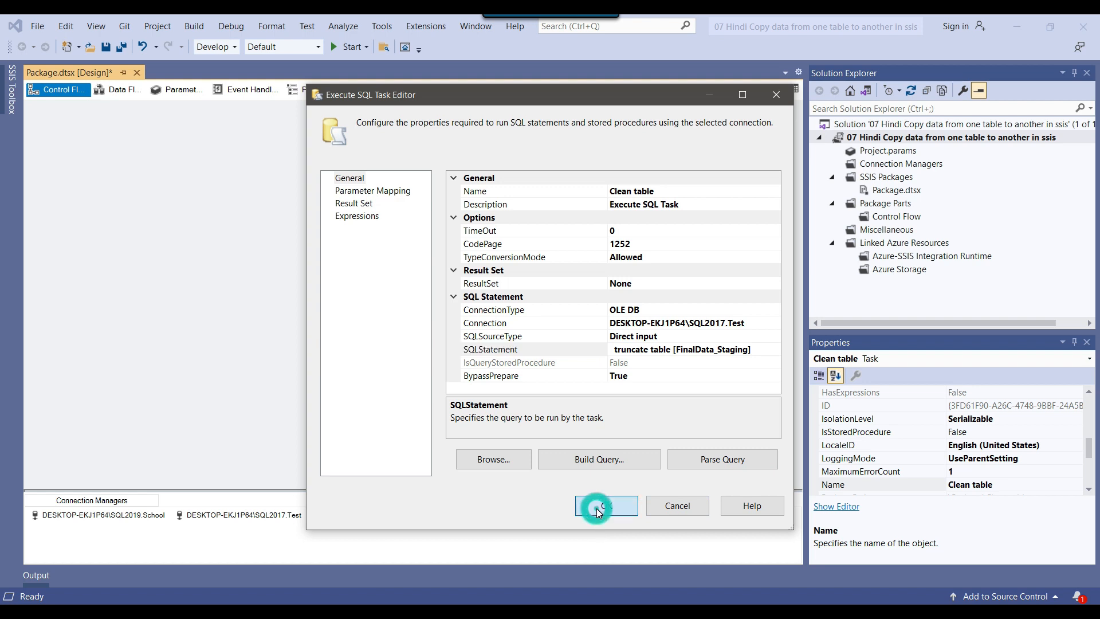
Connect the Clean table task to the Data Flow Task with a Success precedence constraint
drag(399, 170, 420, 222)
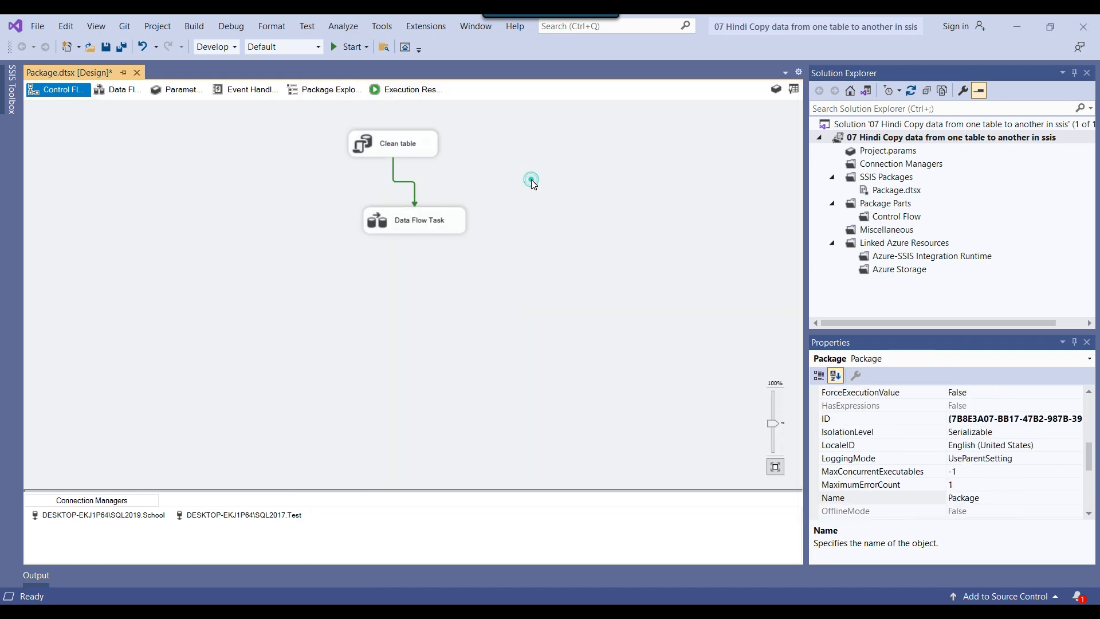
Examine the precedence constraint between Clean table and the Data Flow Task, including its Success, Failure and Completion options
click(388, 142)
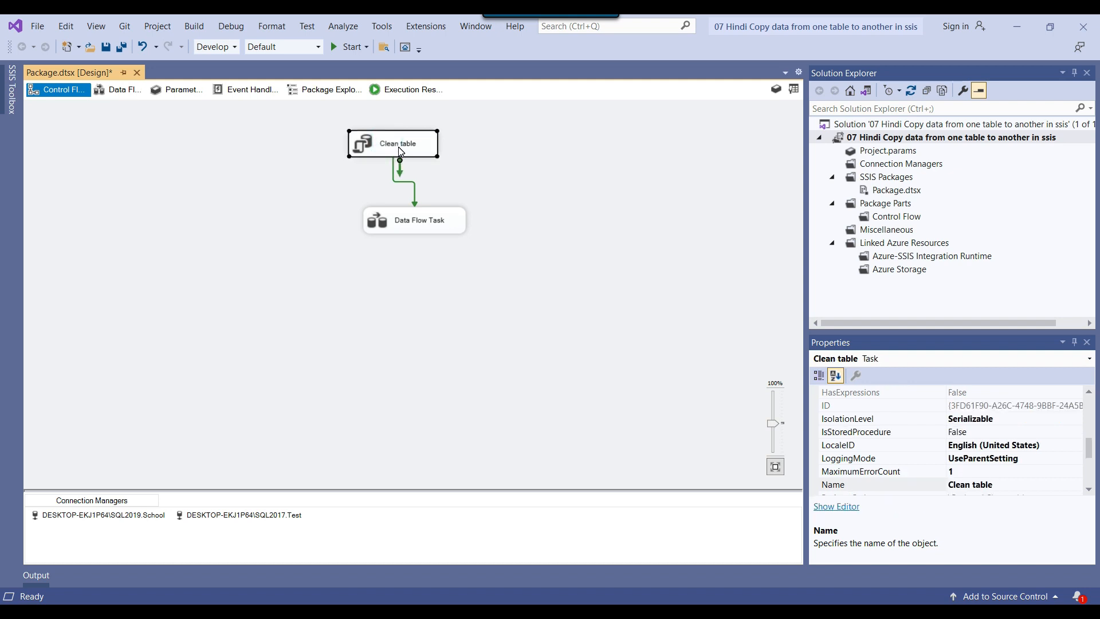
click(442, 227)
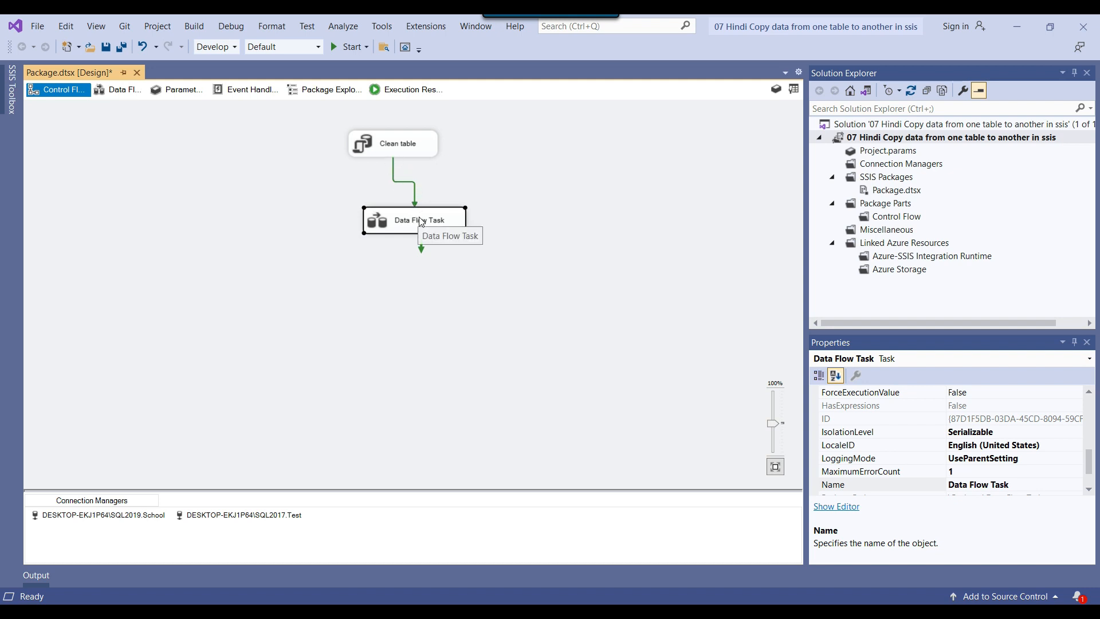
click(400, 143)
click(512, 148)
click(397, 145)
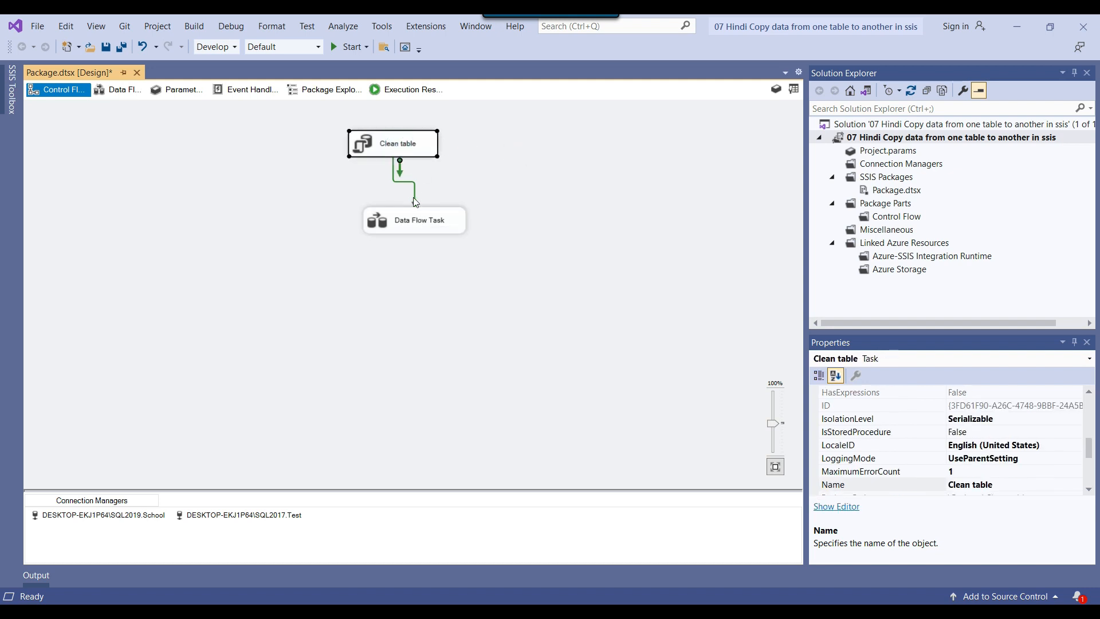
click(416, 217)
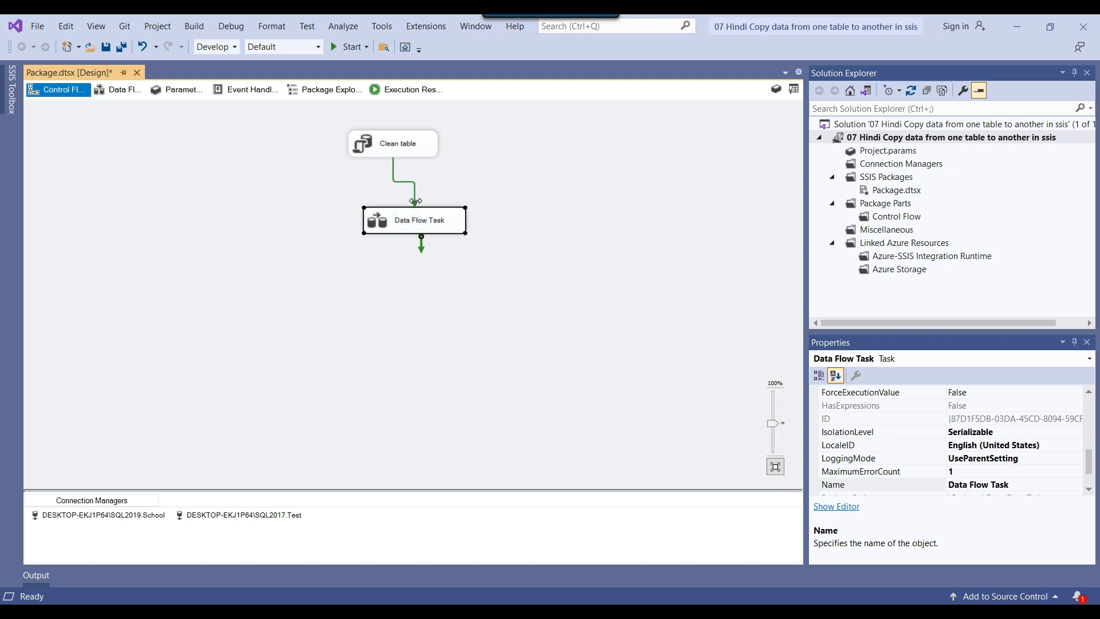
click(414, 199)
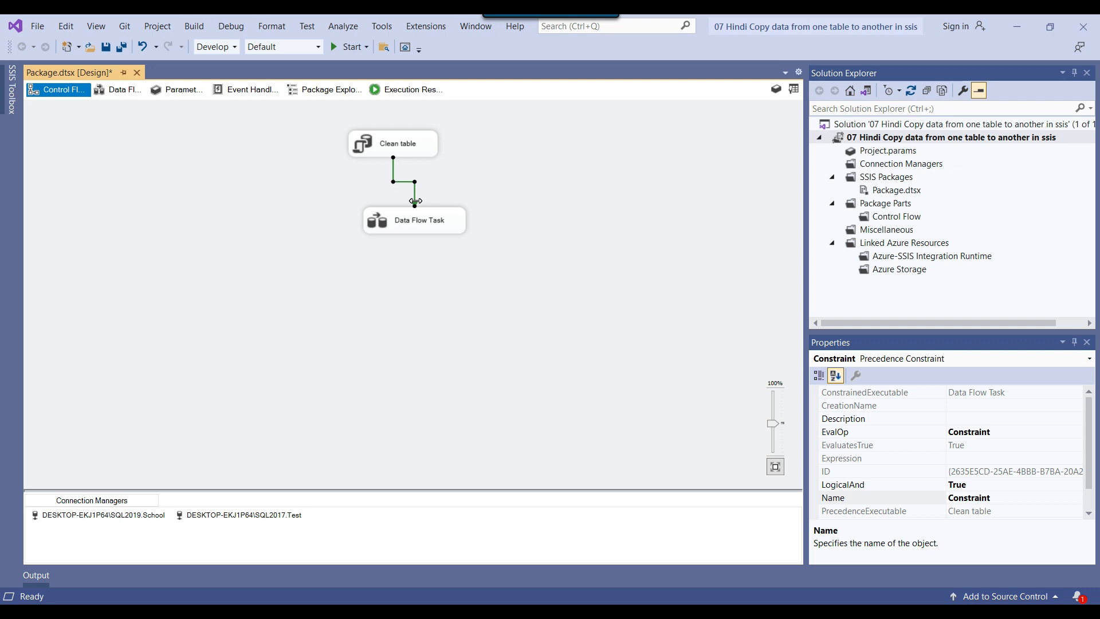
click(484, 187)
click(413, 204)
right_click(413, 204)
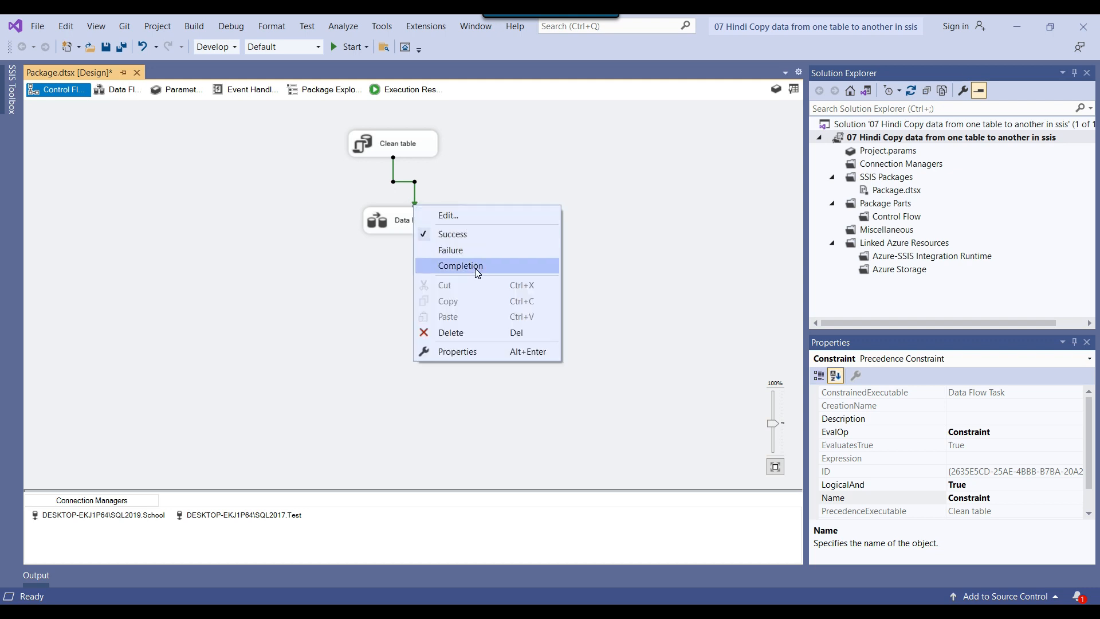
click(666, 221)
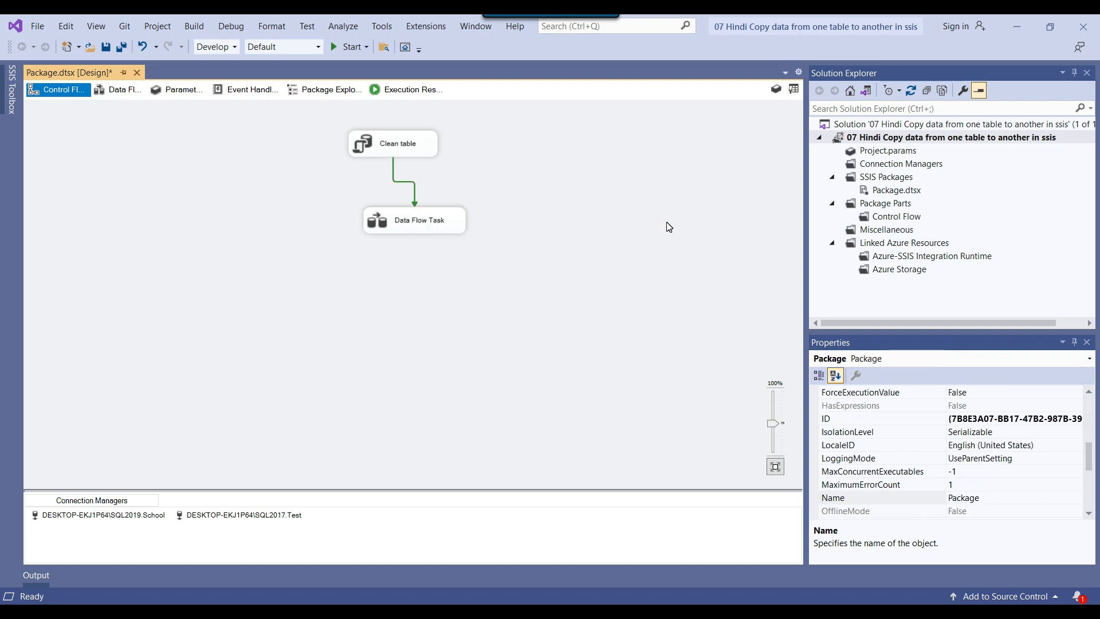
Run the package, check the row count inside the Data Flow Task, and return to the control flow
click(341, 48)
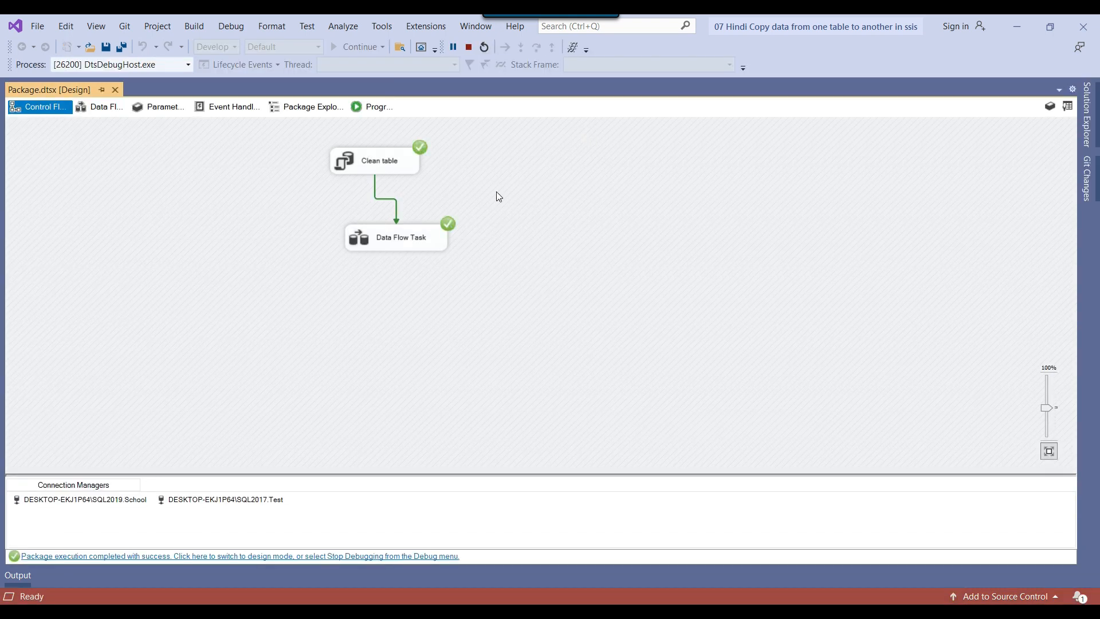
double_click(377, 238)
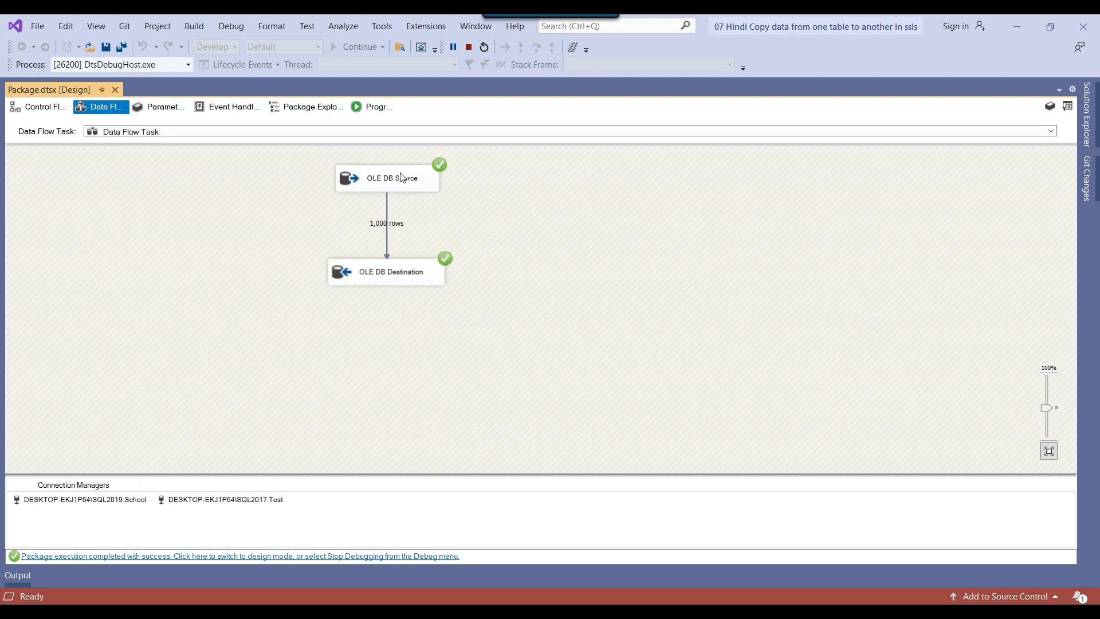
click(32, 110)
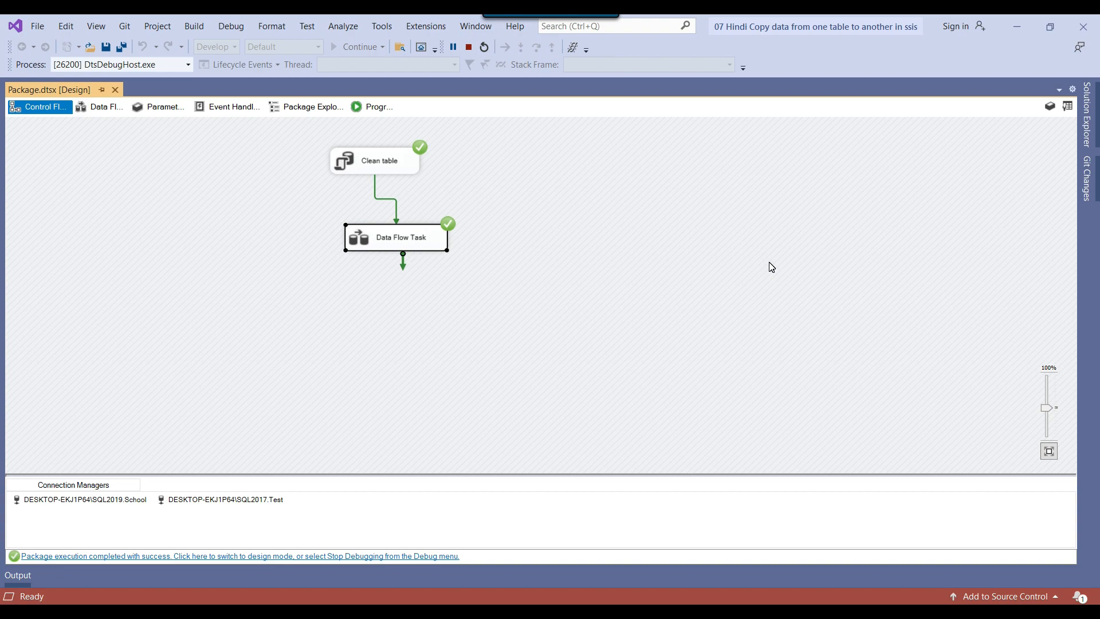
Switch to SQL Server Management Studio and rerun the FinalData_Staging query and School's FinalData query to compare their row counts
click(416, 611)
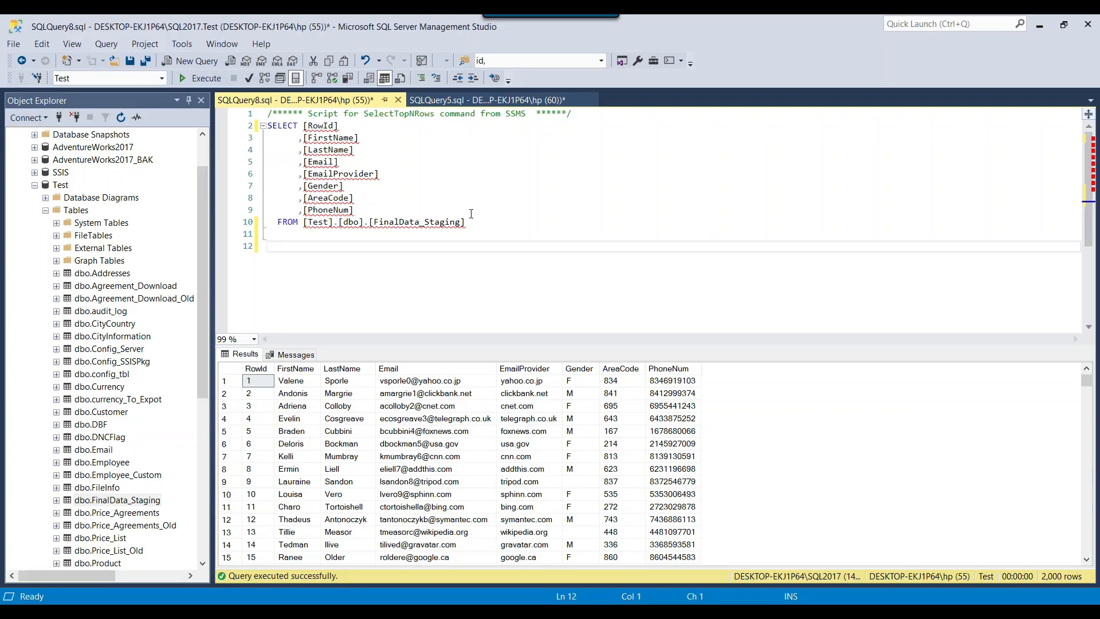
click(195, 83)
click(458, 100)
click(471, 174)
click(205, 83)
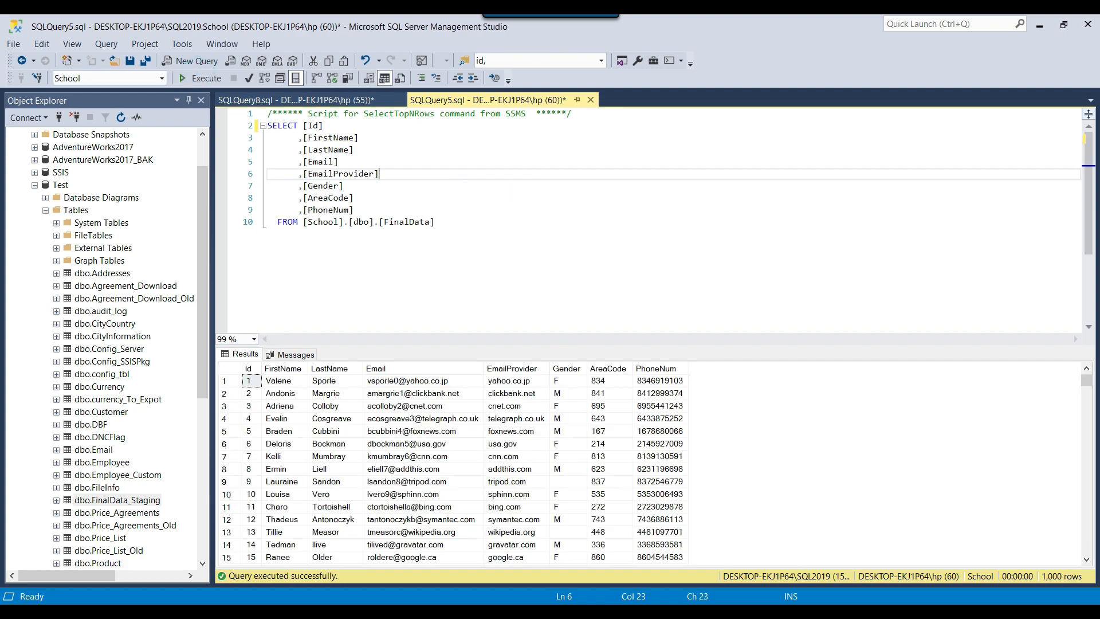
Switch to Visual Studio and open the Data Flow Task to view the executed source and destination
key(alt+Tab)
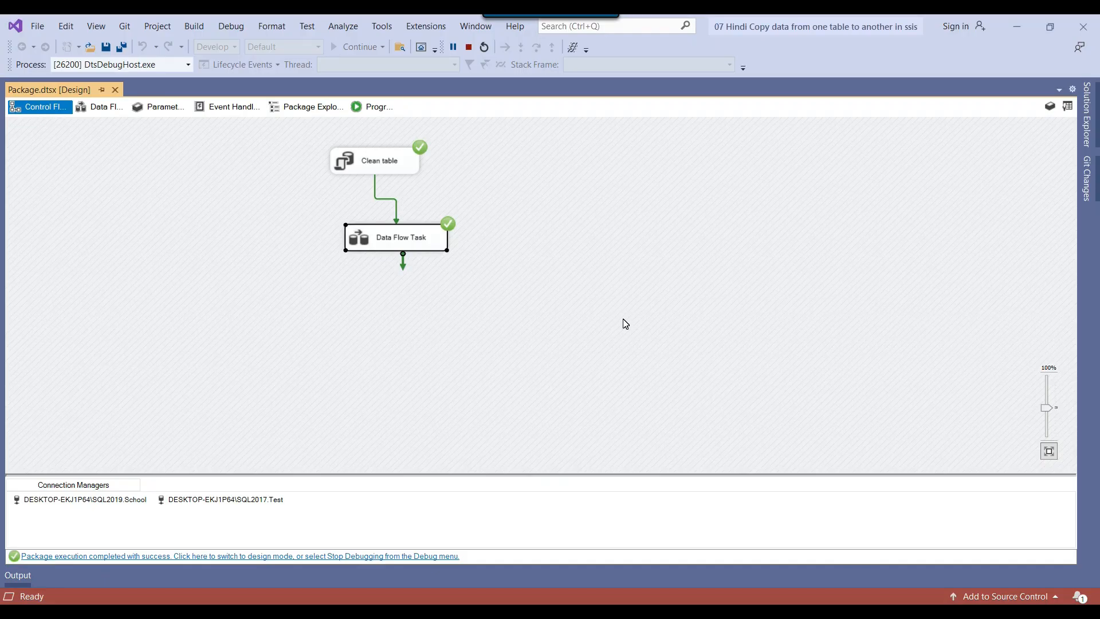
double_click(358, 243)
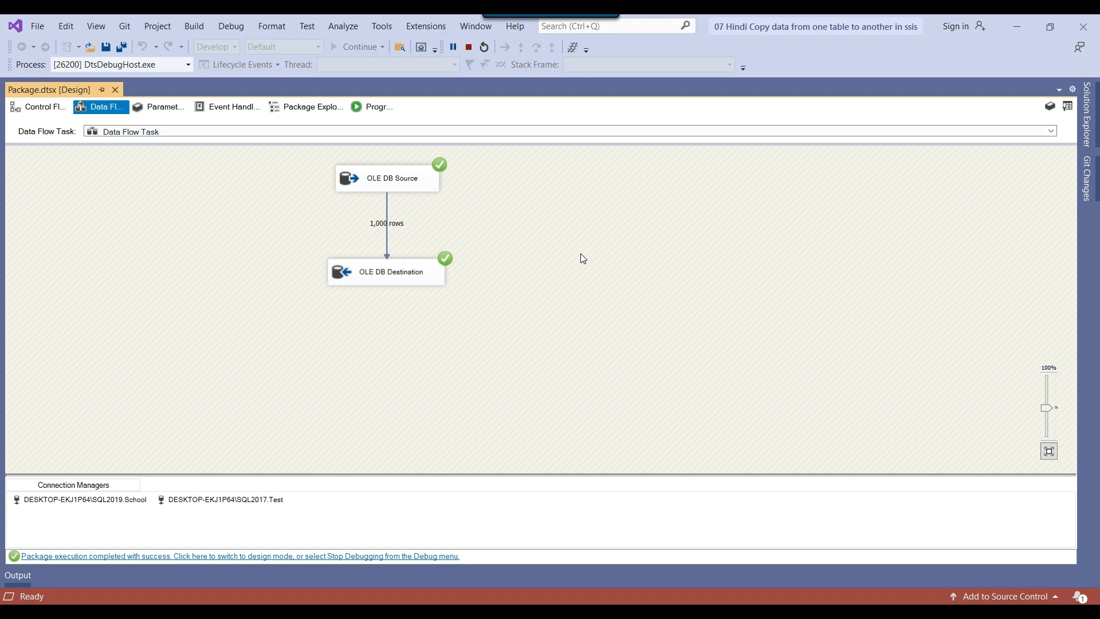
Switch to SQL Server Management Studio and select the entire School FinalData query
click(582, 611)
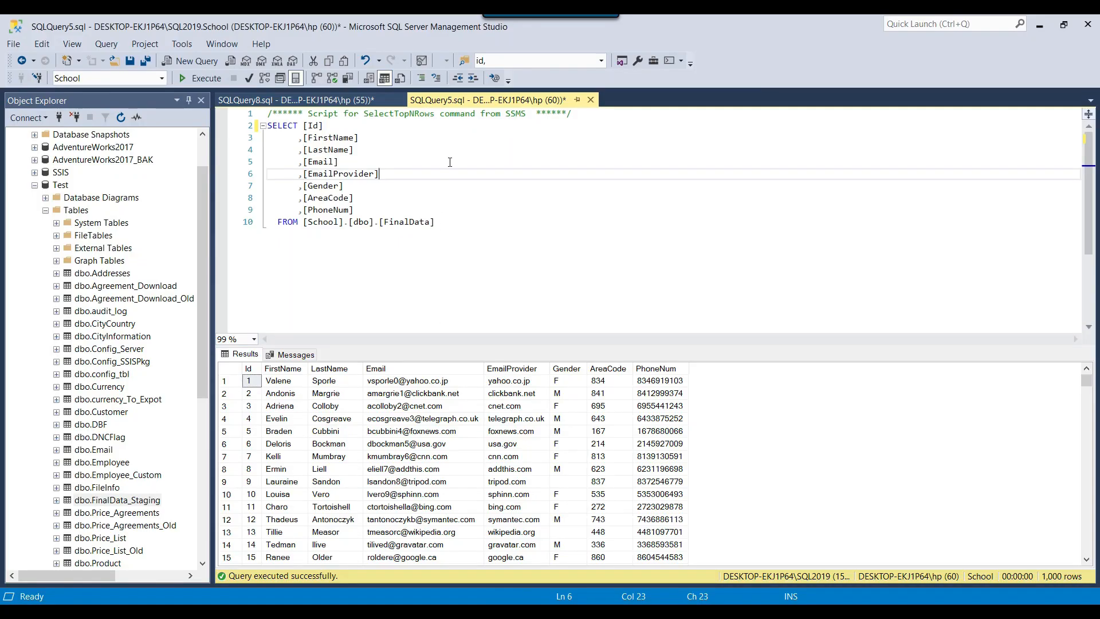
drag(462, 221, 268, 114)
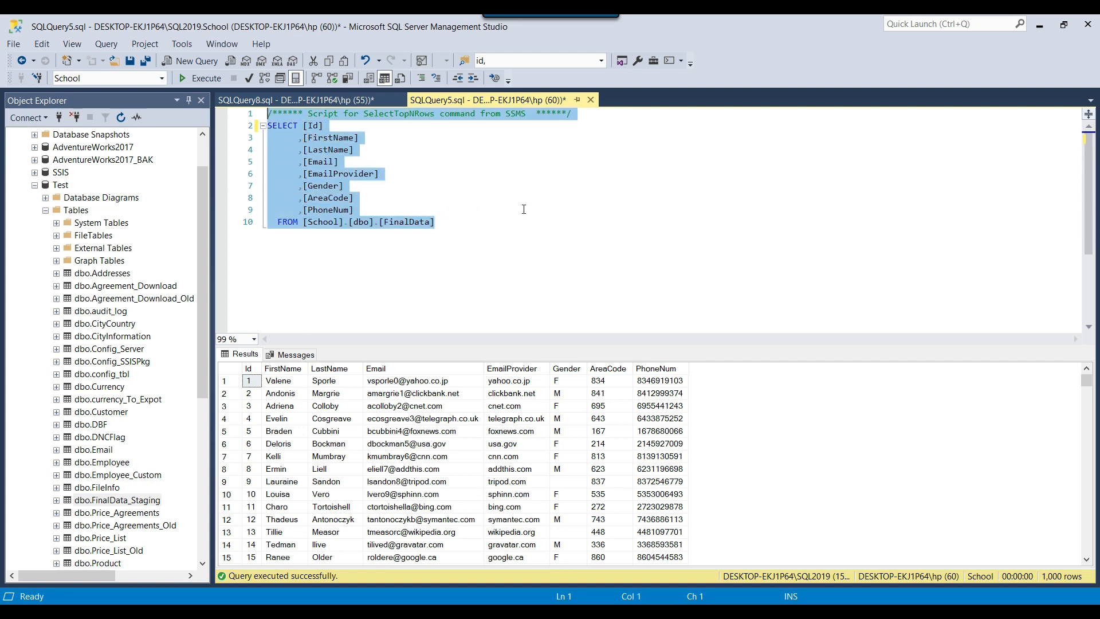